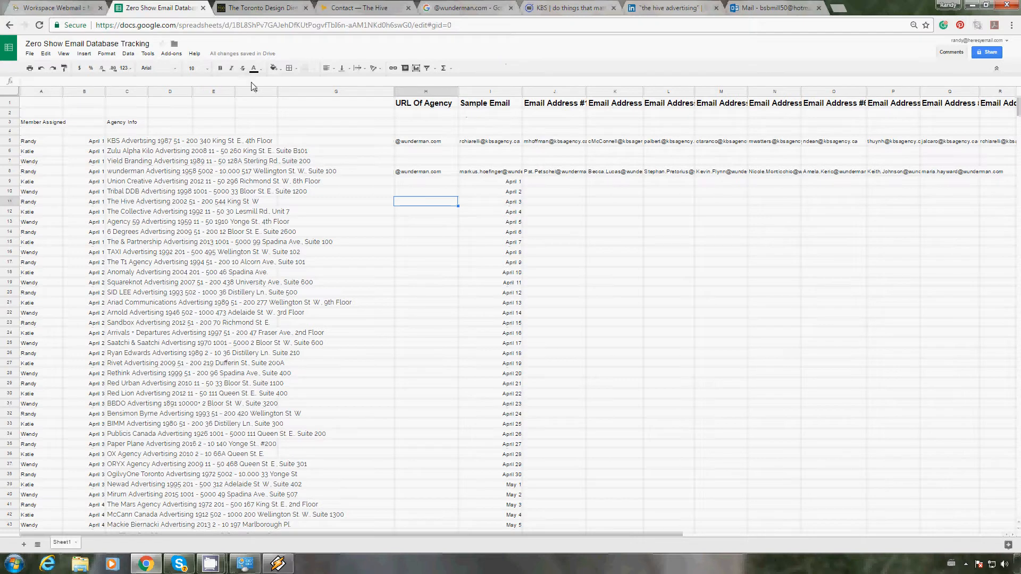
Step: Look over the Toronto Design Directory agency listing up to its beginning, and return to the email tracking spreadsheet
left_click(254, 14)
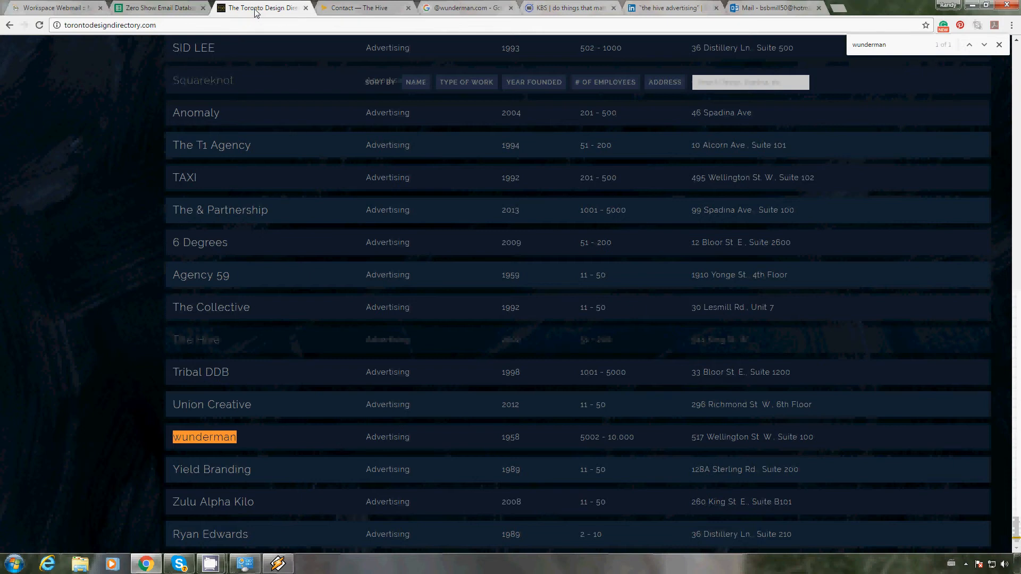
scroll(541, 223, "up", 9)
scroll(540, 229, "up", 20)
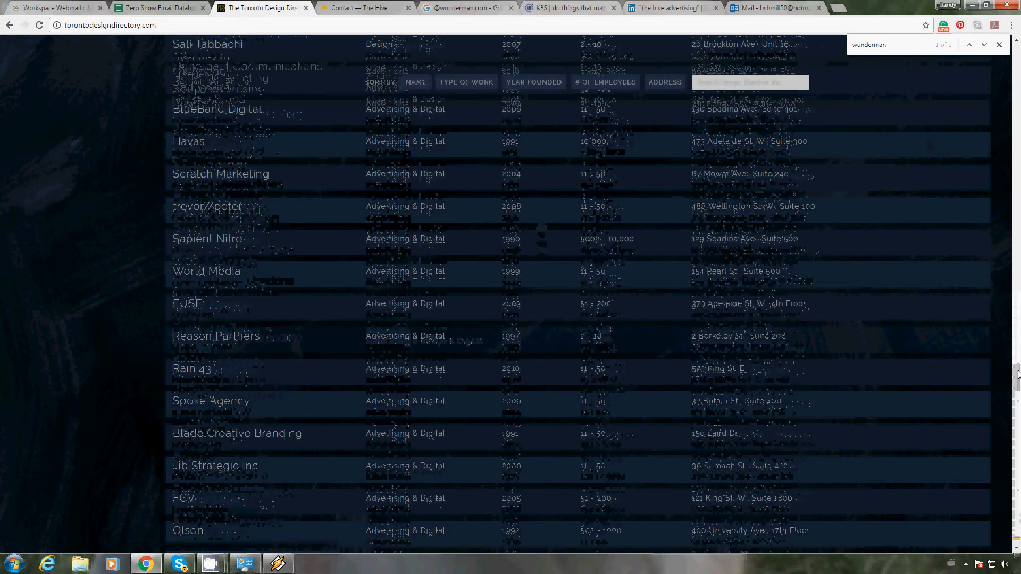
left_click_drag(1016, 377, 1017, 36)
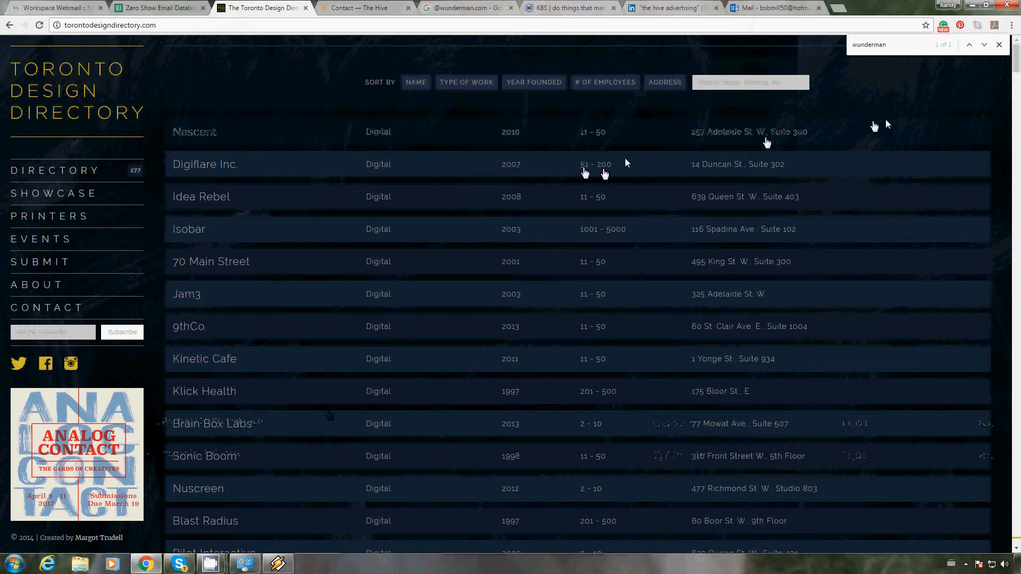
left_click(149, 9)
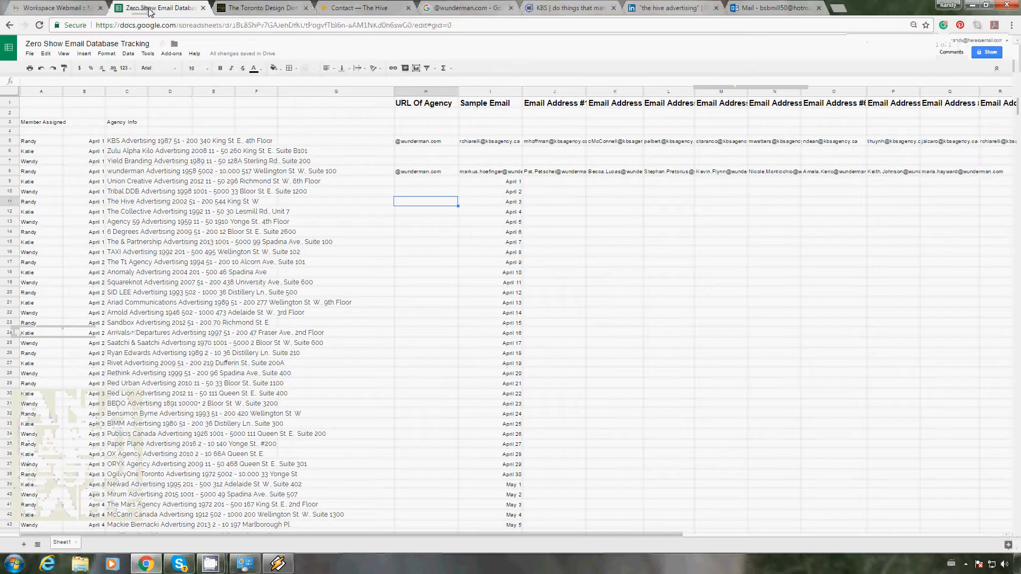
Step: Find "the hive" in the Toronto Design Directory and open that agency's website
left_click(252, 9)
key("ctrl+f")
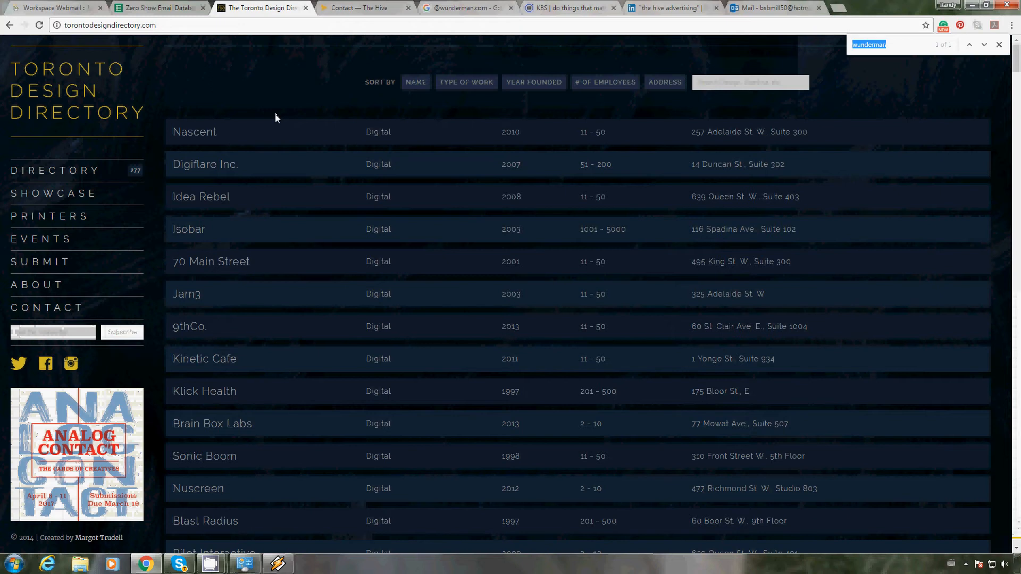
type("the hive")
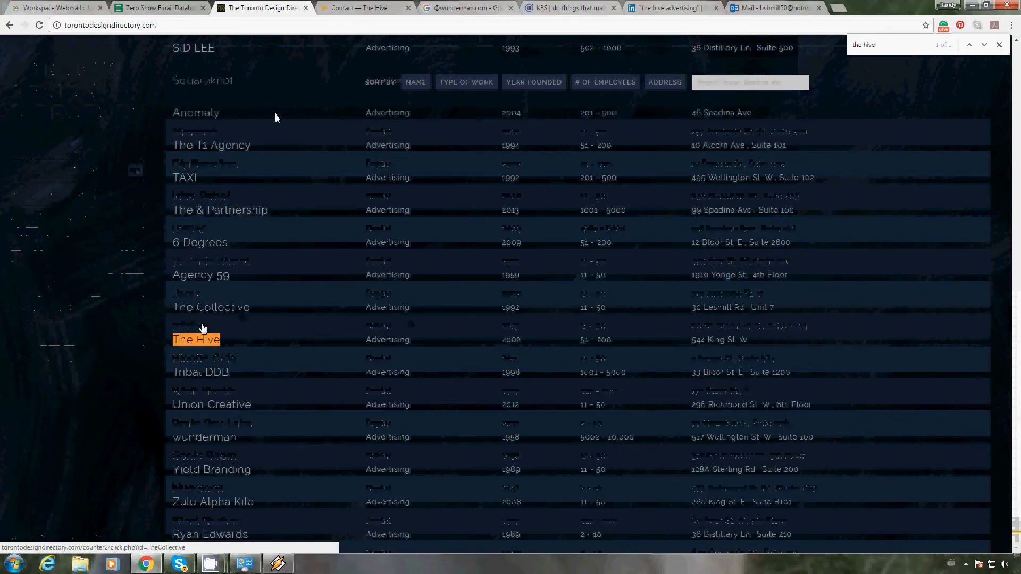
left_click(195, 341)
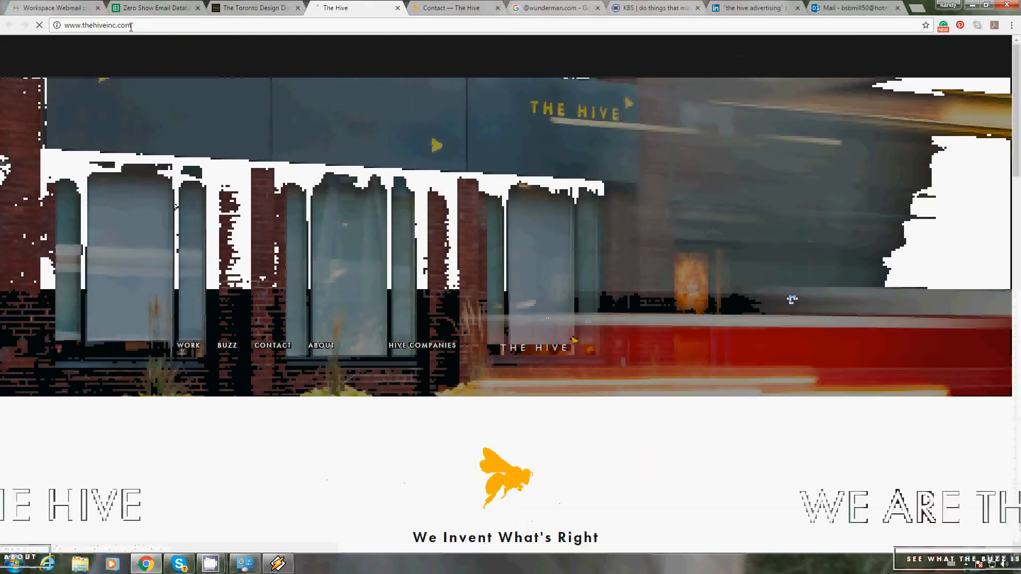
left_click(151, 23)
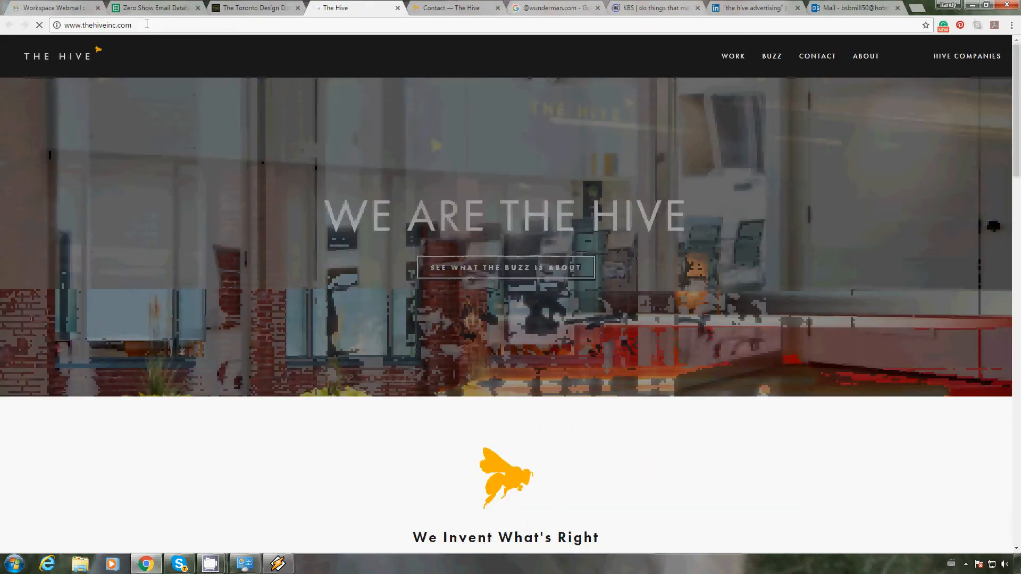
left_click_drag(151, 23, 82, 26)
key("ctrl+c")
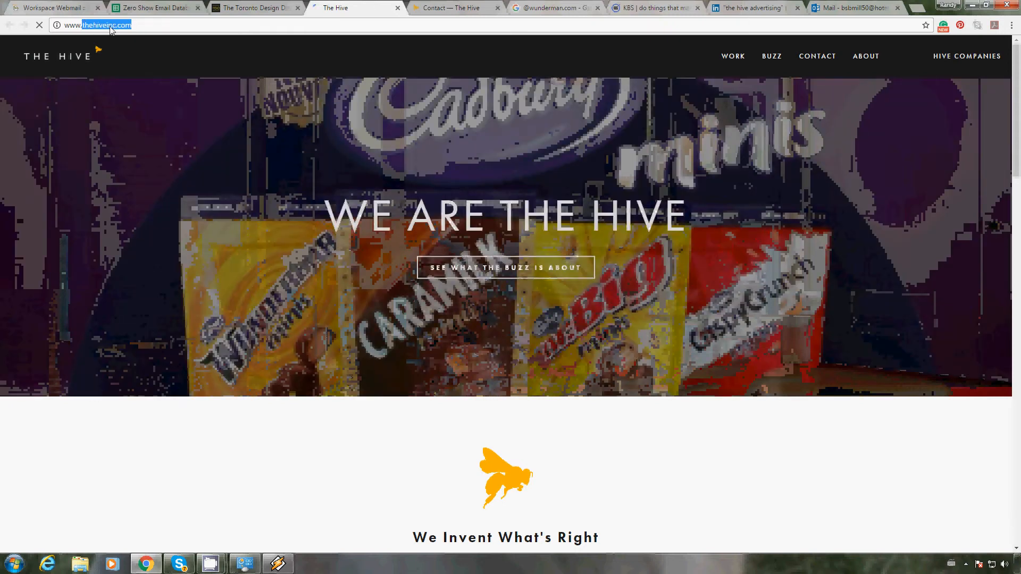
left_click(176, 11)
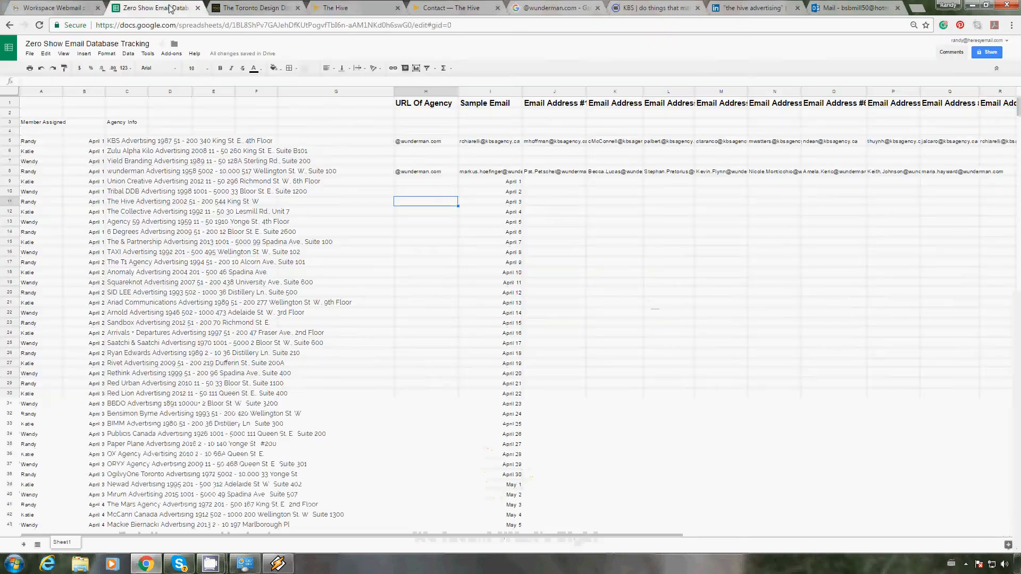
type("@")
key("ctrl+v")
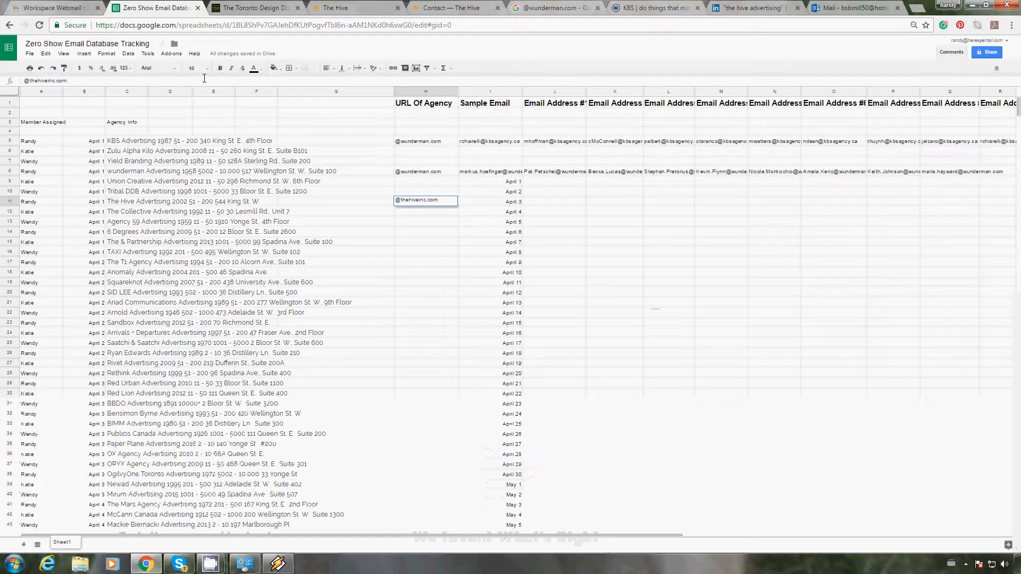
key("Return")
key("Up")
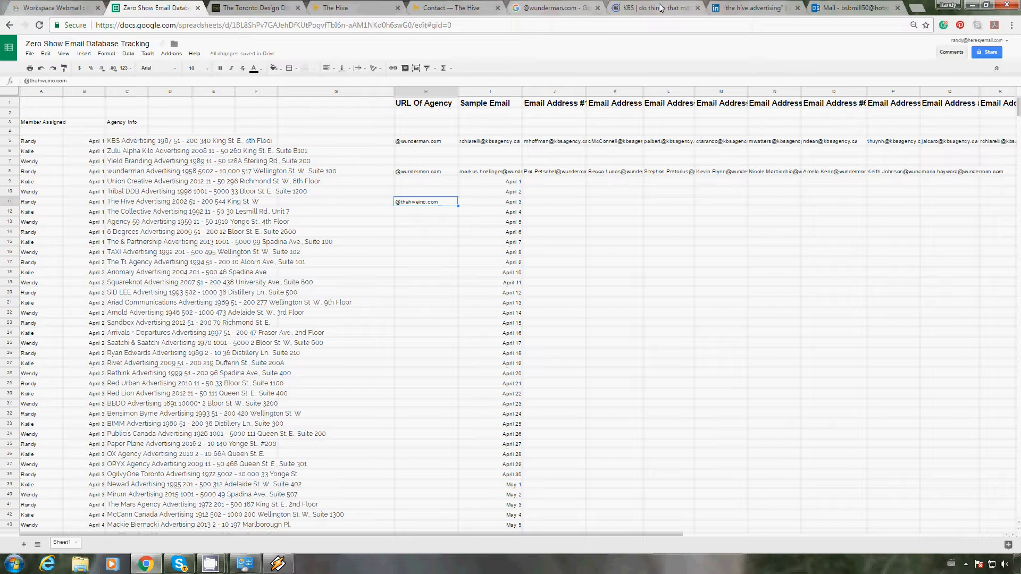
Step: Open the Contact page of The Hive's website and check it for an email address
left_click(253, 11)
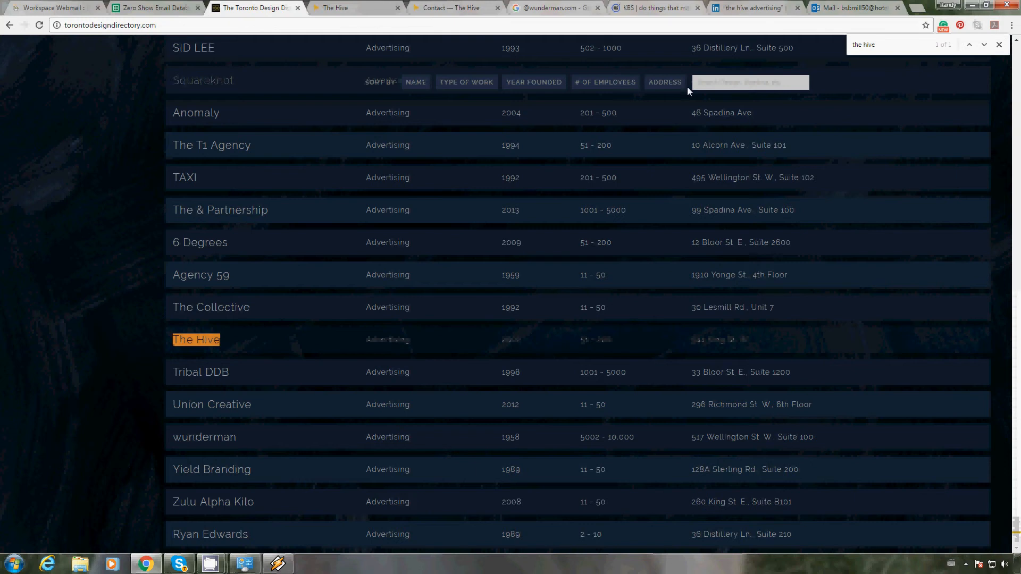
left_click(349, 8)
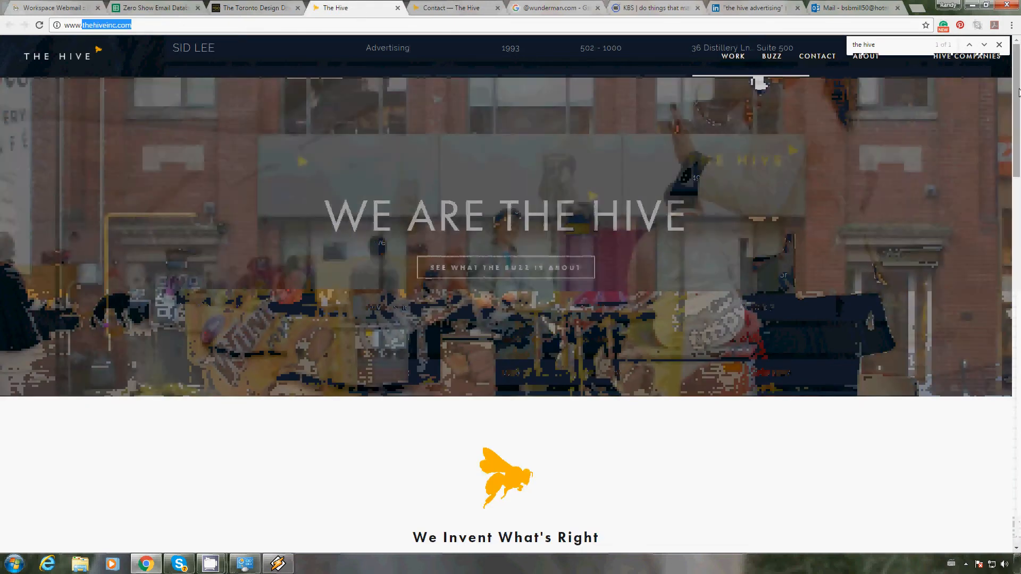
mouse_move(1017, 110)
left_mouse_down()
mouse_move(1019, 404)
mouse_move(1015, 100)
left_mouse_up()
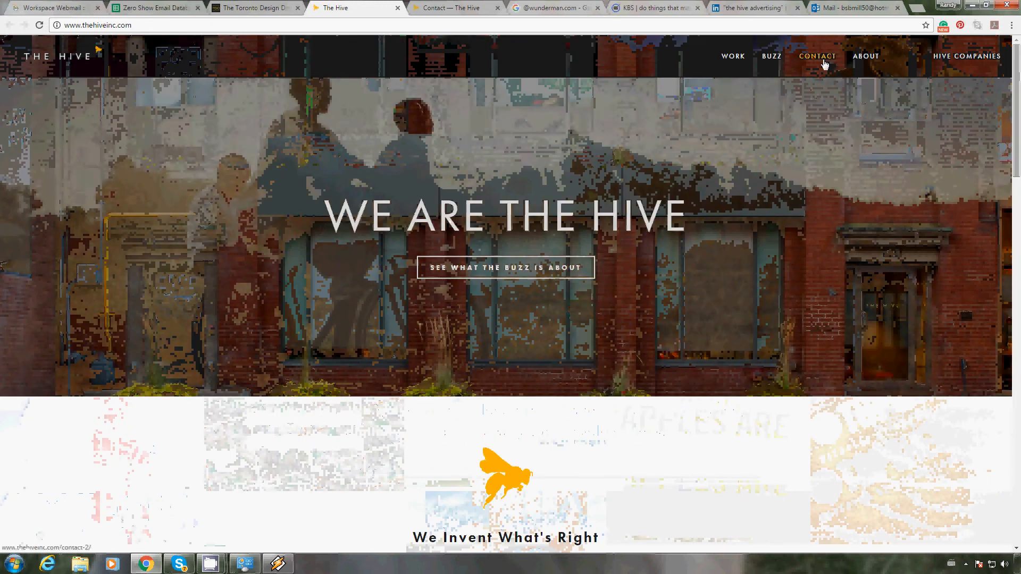
left_click(822, 63)
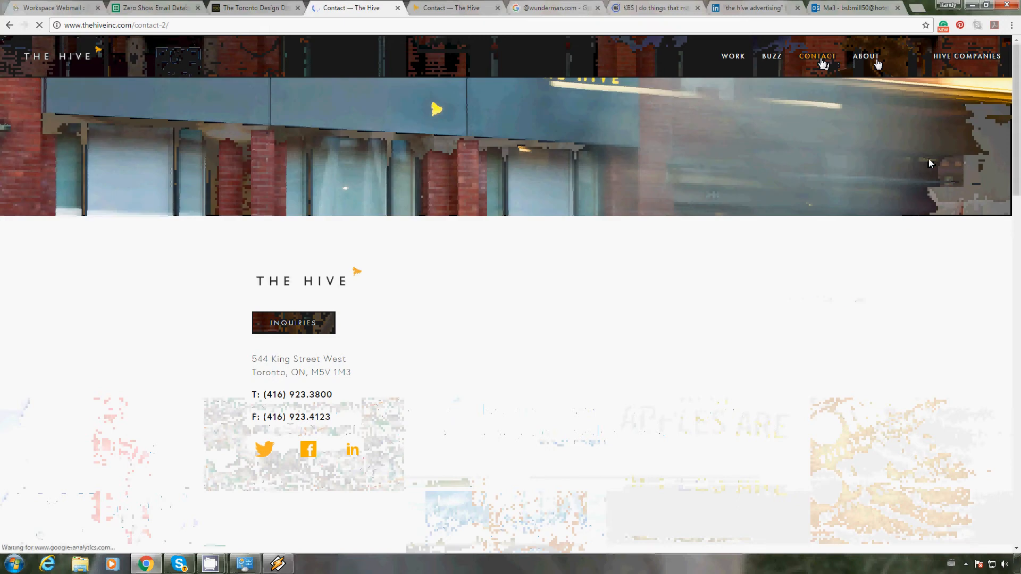
scroll(109, 335, "down", 4)
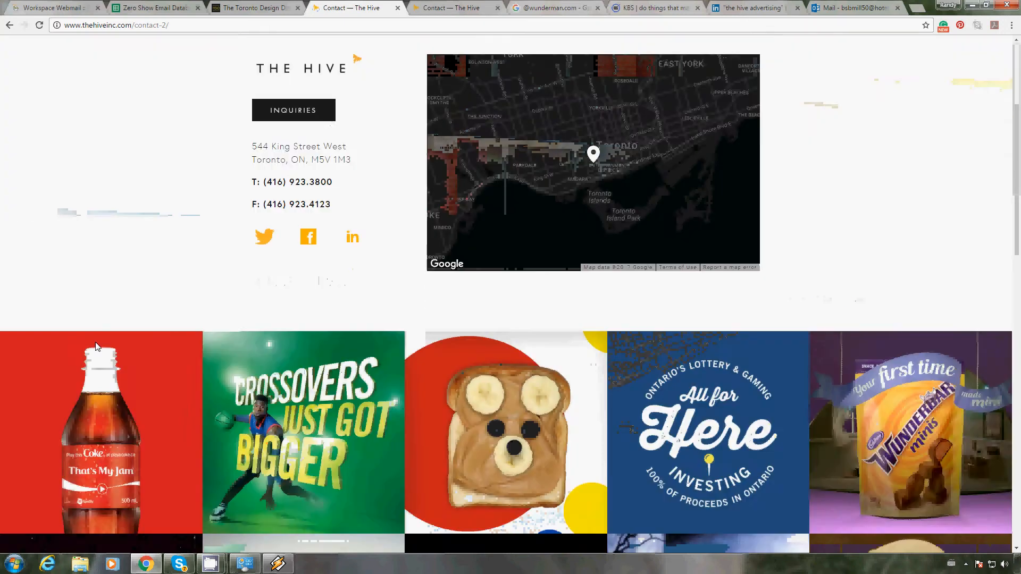
scroll(154, 314, "up", 4)
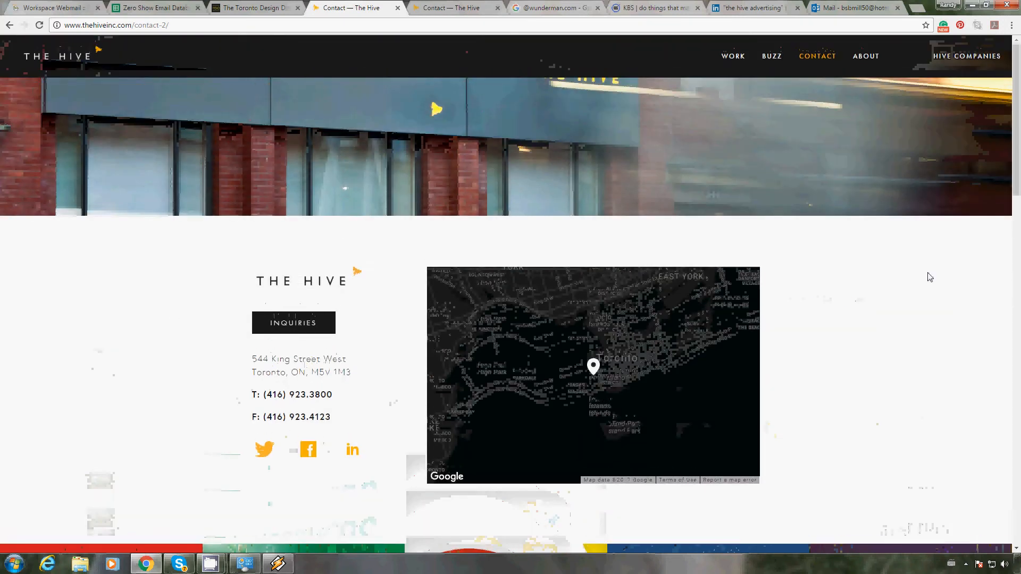
Step: Open the About page of The Hive's website and look through it for staff or email details
left_click(880, 63)
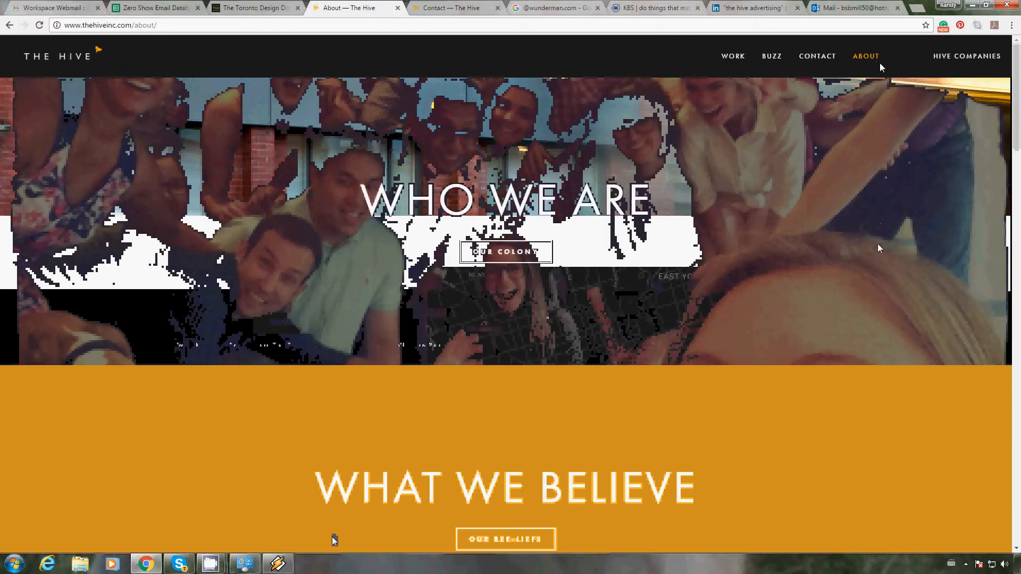
scroll(877, 247, "down", 7)
scroll(875, 251, "down", 8)
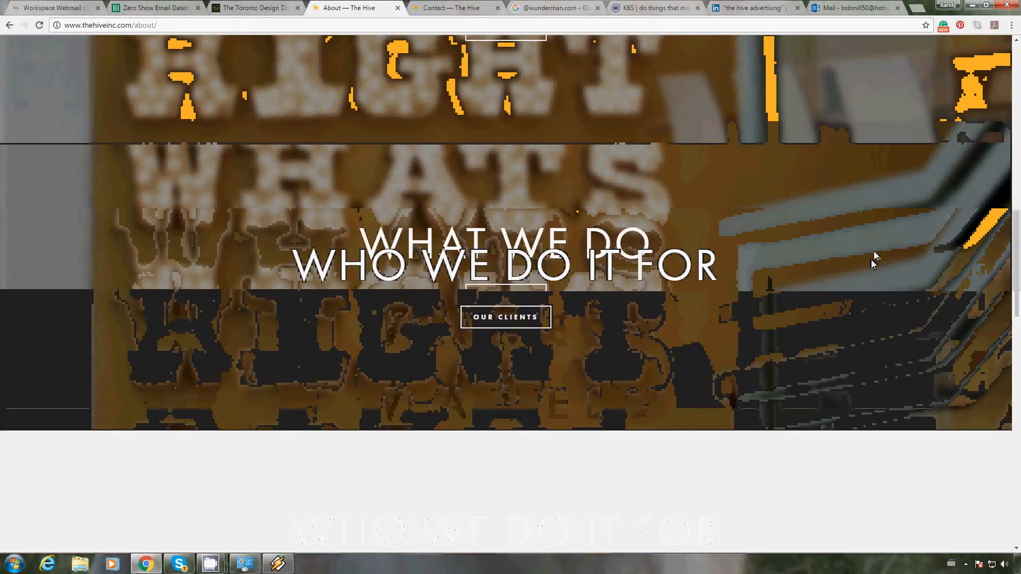
scroll(872, 259, "down", 10)
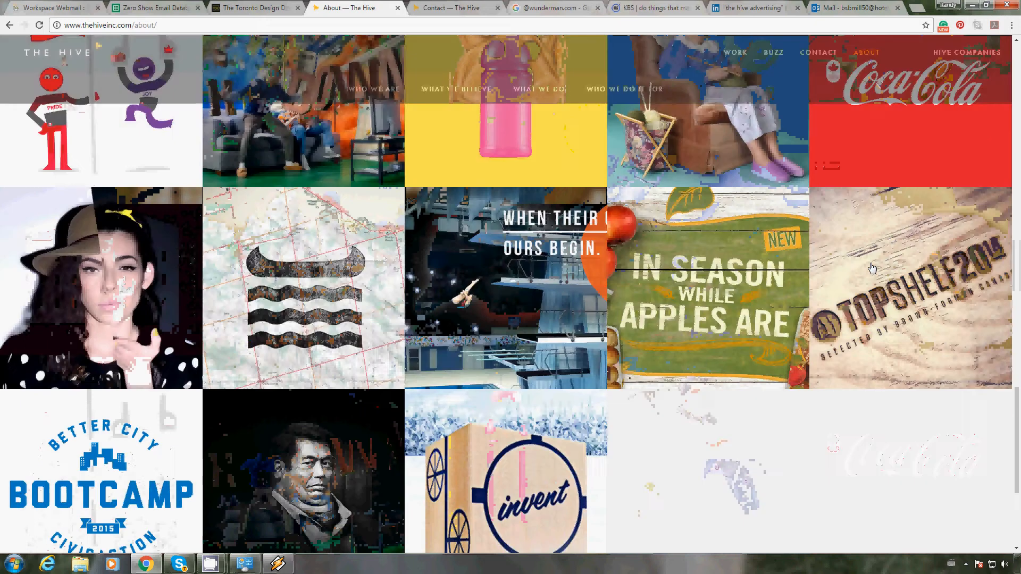
scroll(871, 265, "up", 15)
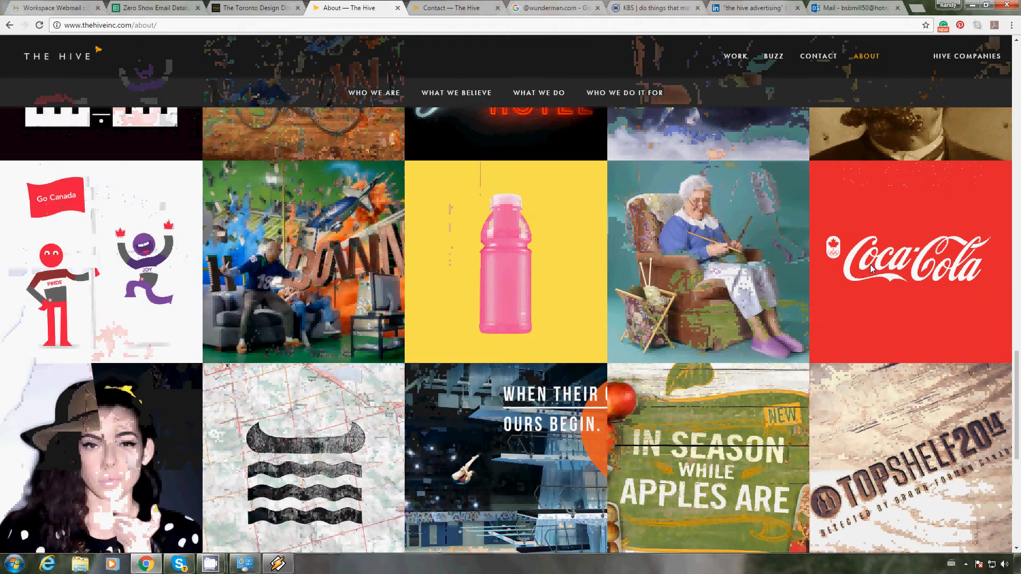
scroll(870, 264, "up", 10)
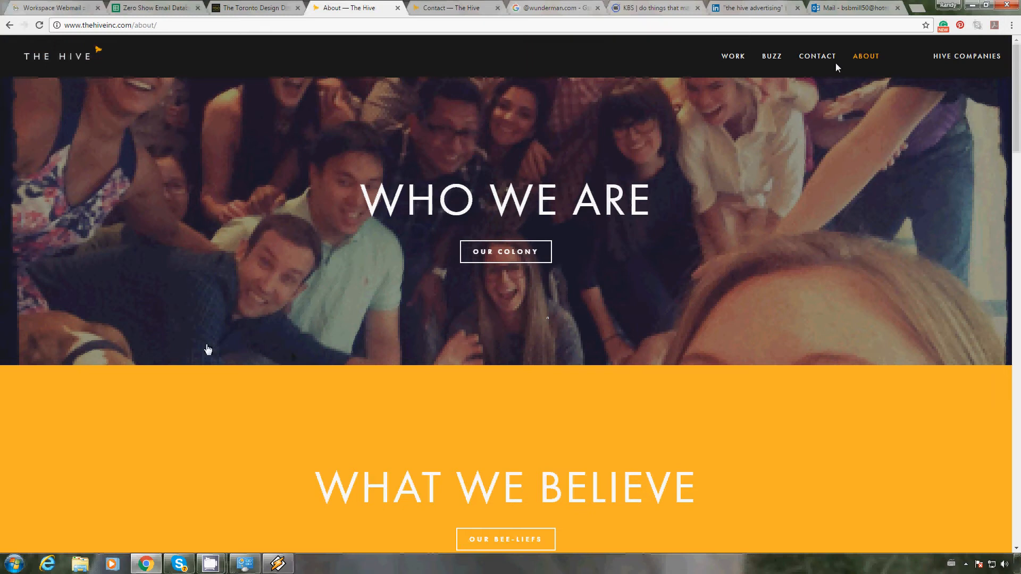
left_click(439, 13)
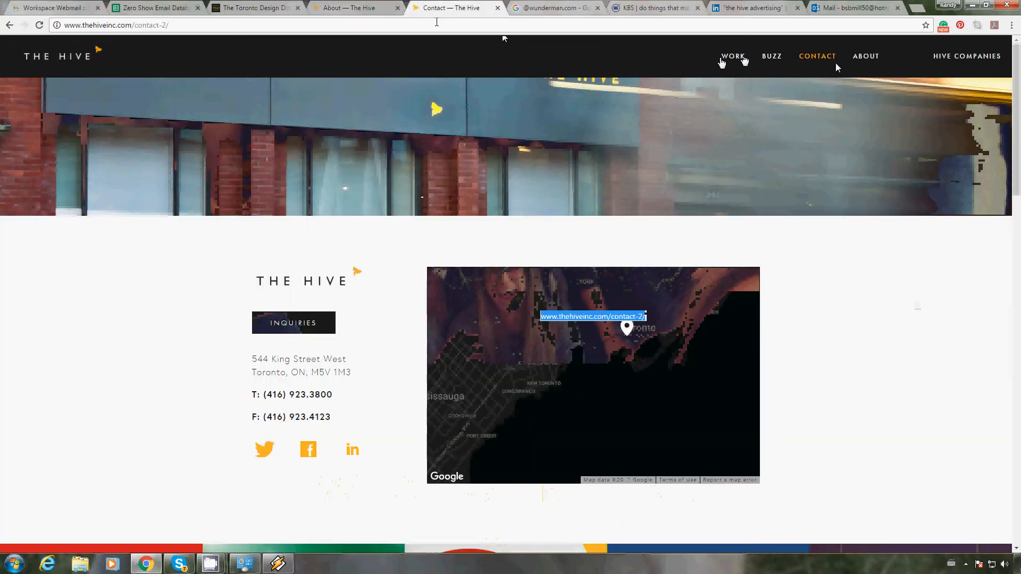
type("google.com")
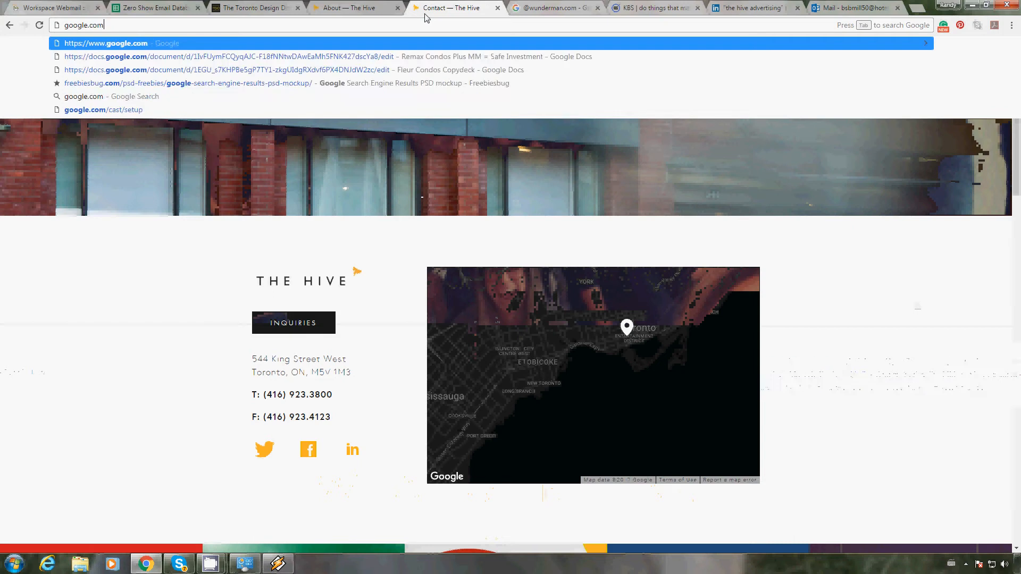
key("Return")
type("thehiveinc.com")
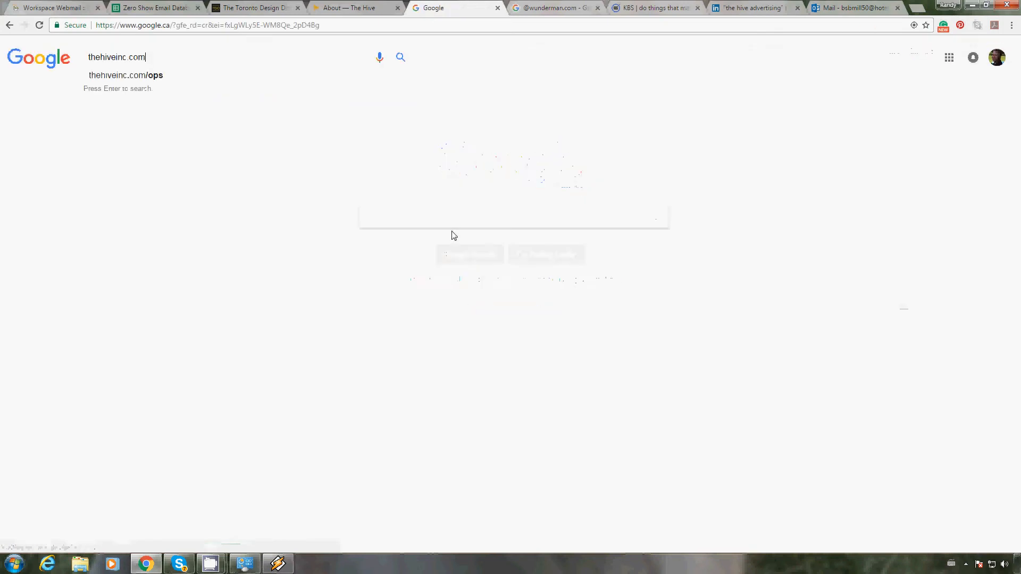
key("Home")
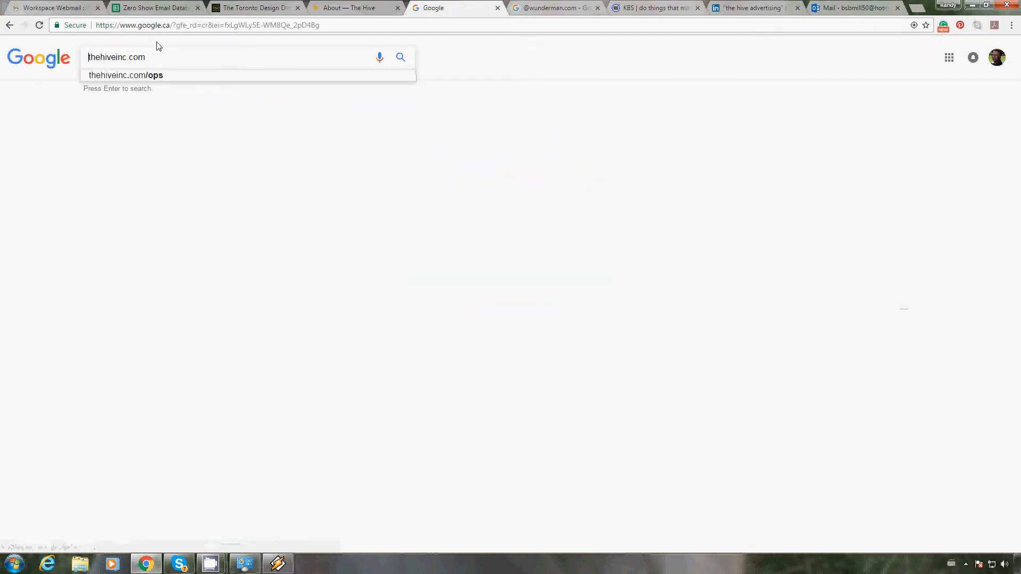
type("@")
key("End")
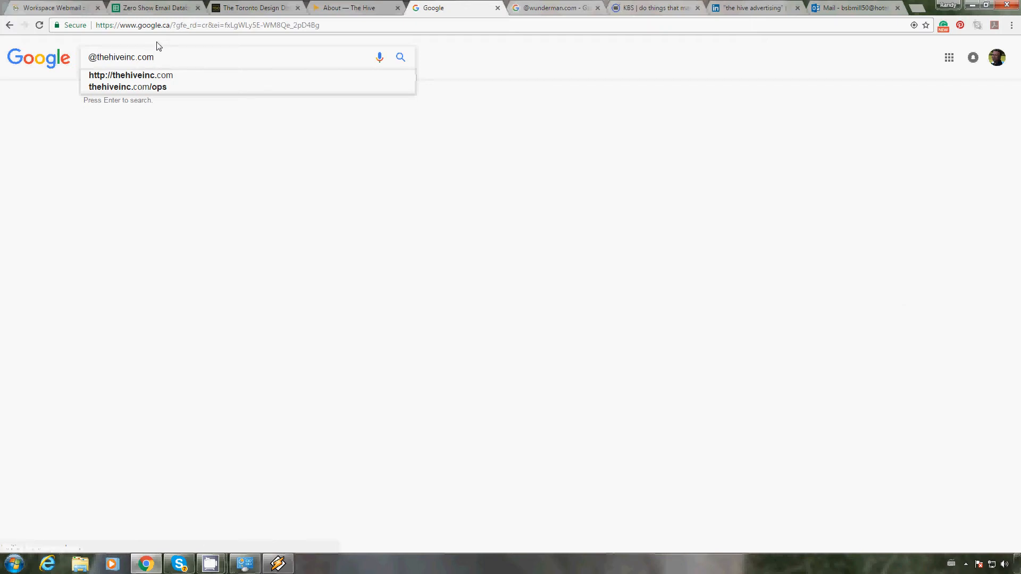
key("Return")
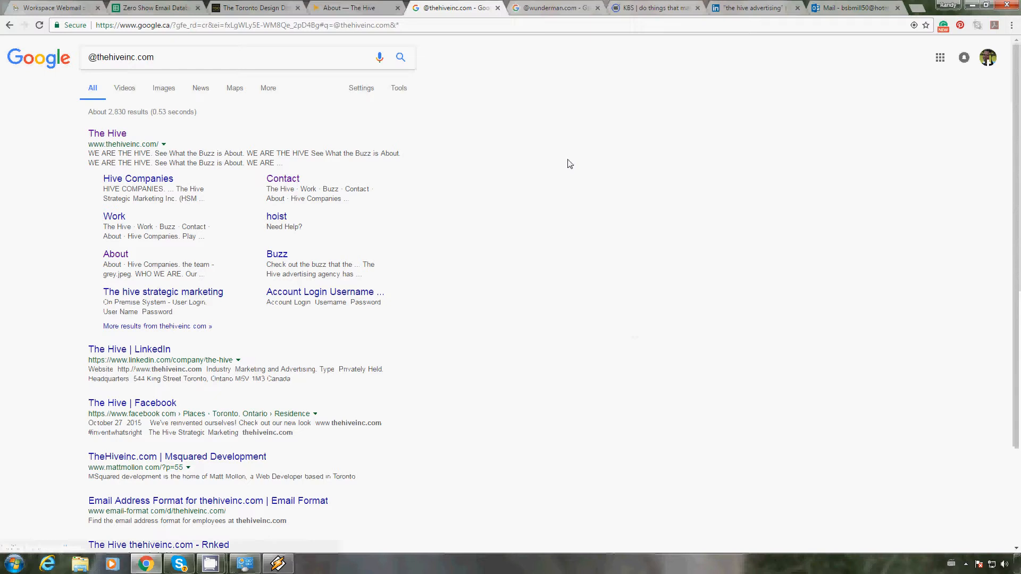
key("ctrl+f")
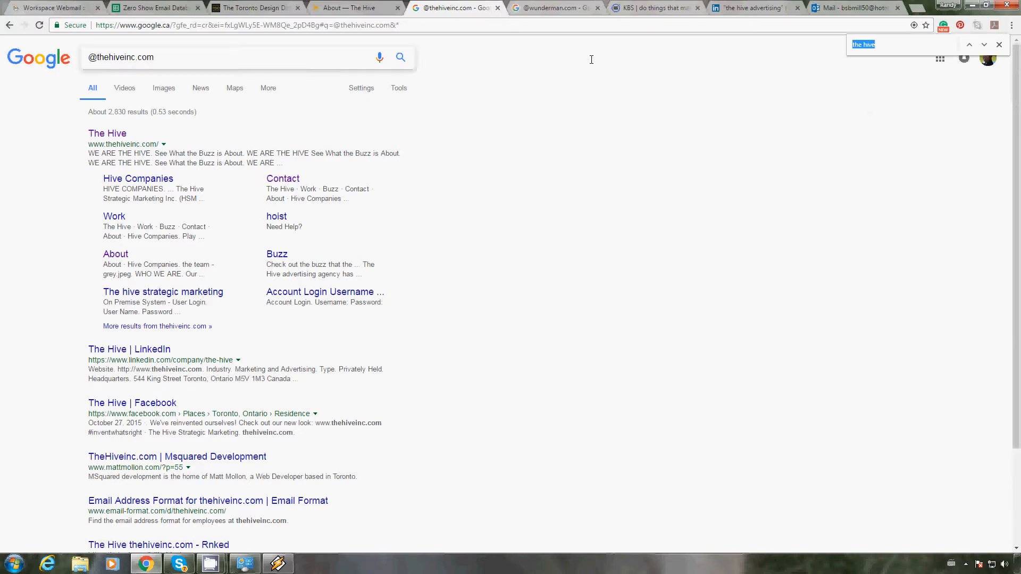
type("@")
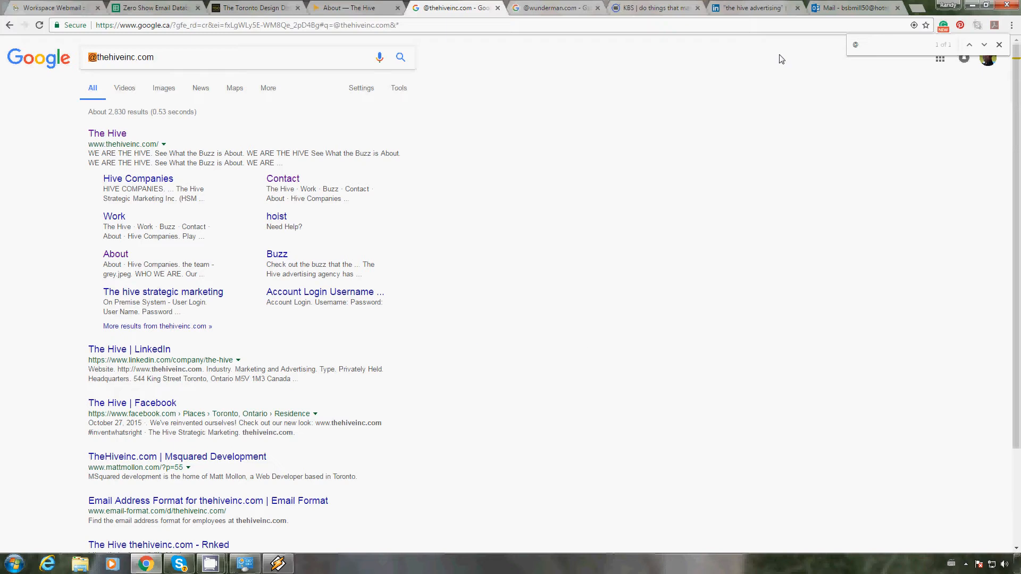
type("thehivei")
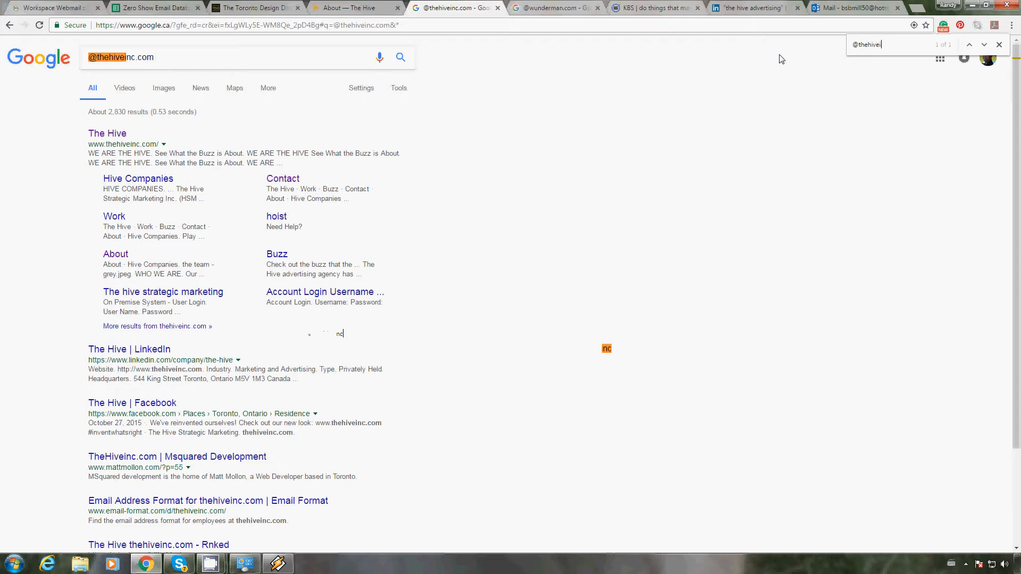
type("nc.com")
left_click(984, 47)
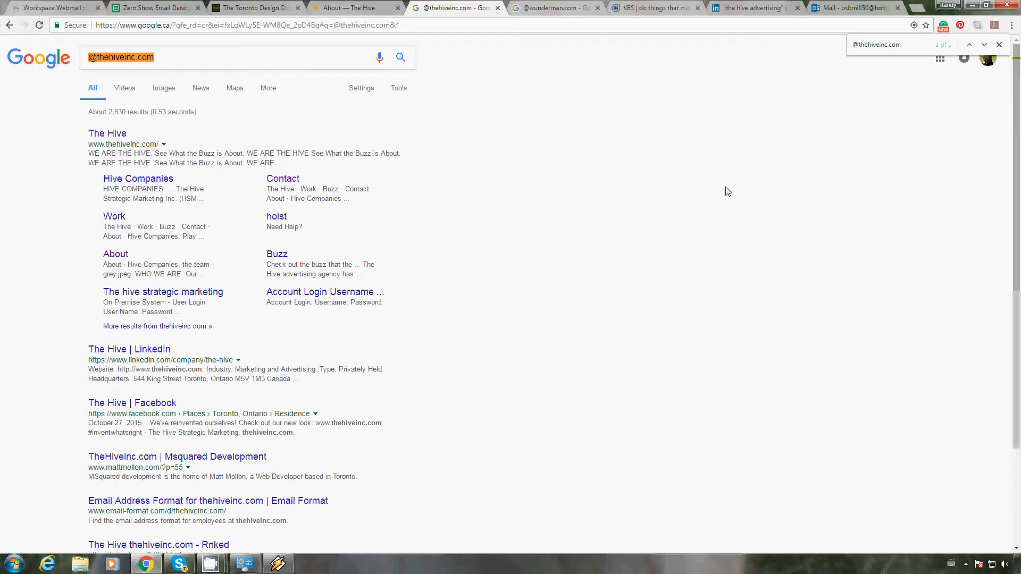
scroll(474, 351, "down", 2)
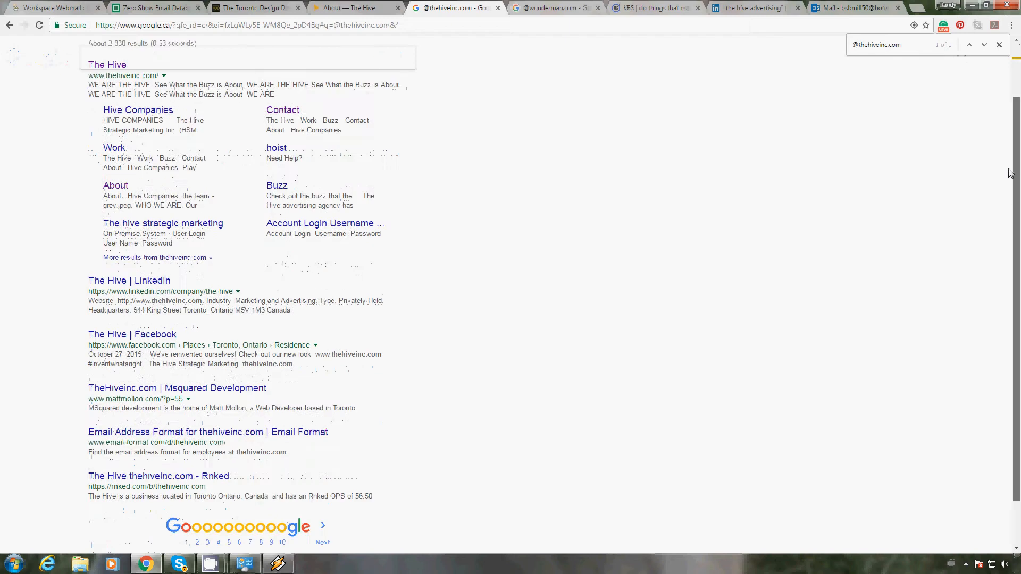
left_click(325, 489)
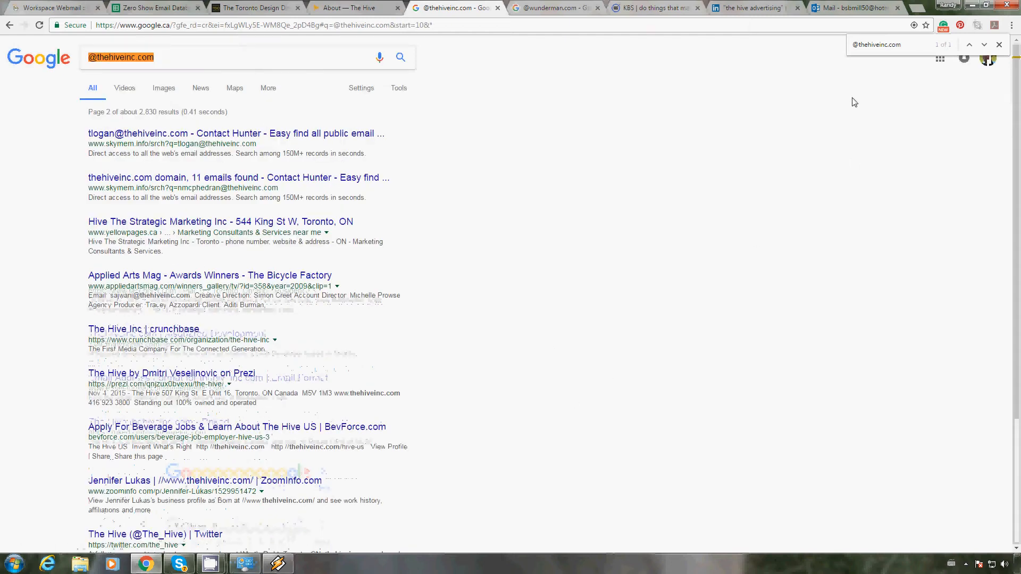
left_click(983, 46)
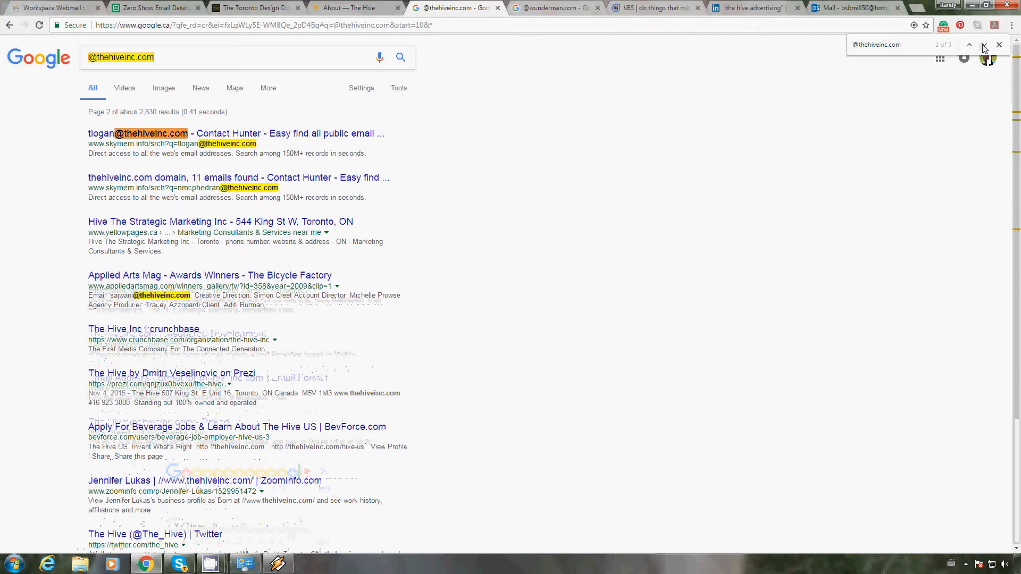
left_click(984, 45)
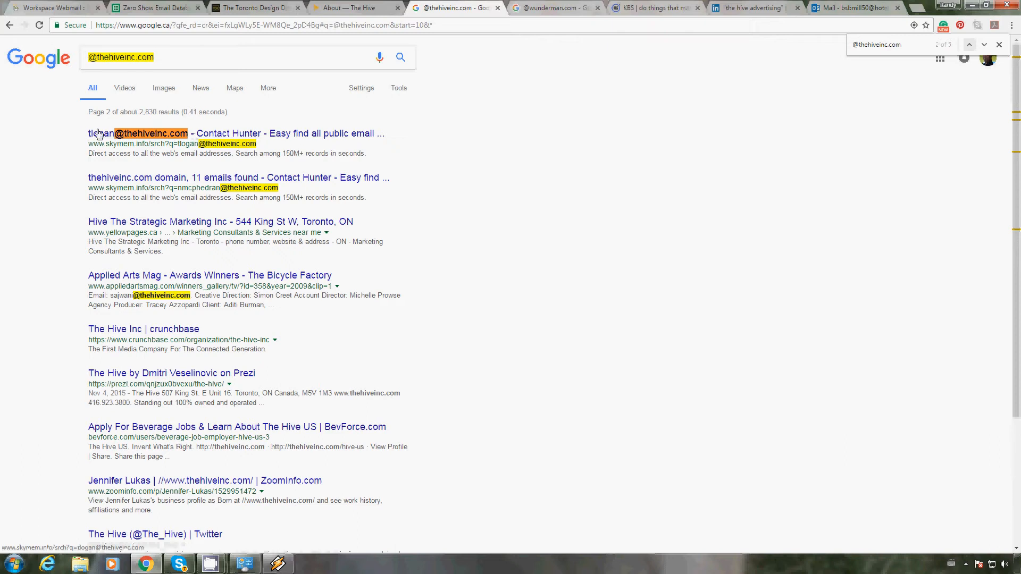
left_click_drag(83, 135, 190, 134)
key("ctrl+c")
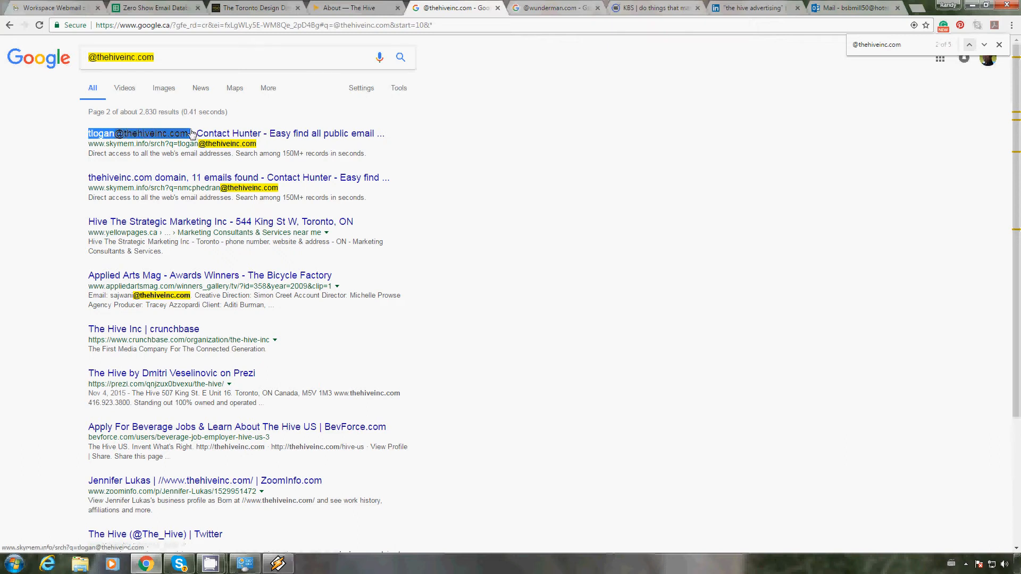
Step: Switch to the email tracking spreadsheet and paste the copied email address into The Hive's Sample Email cell
left_click(163, 11)
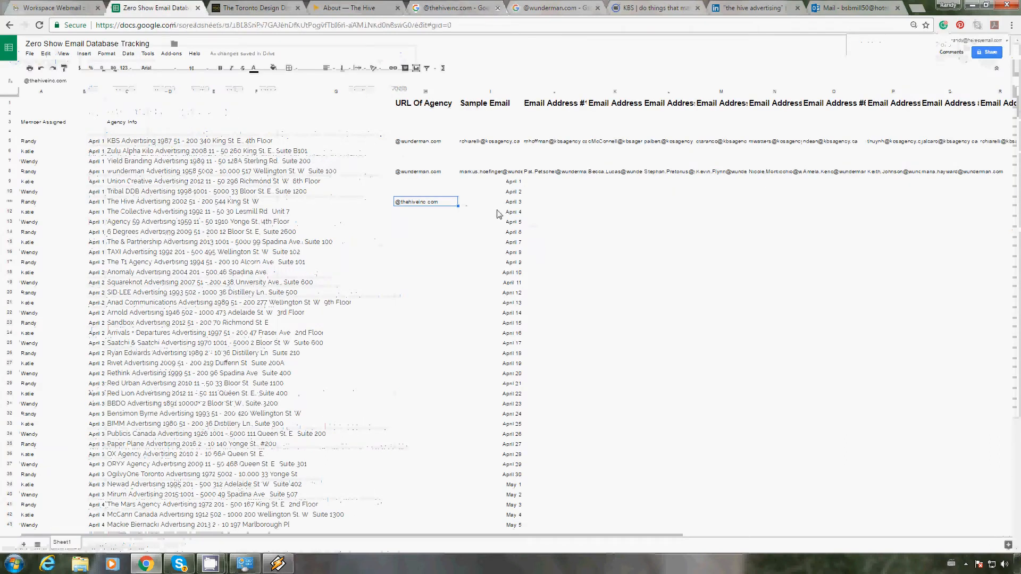
left_click(481, 204)
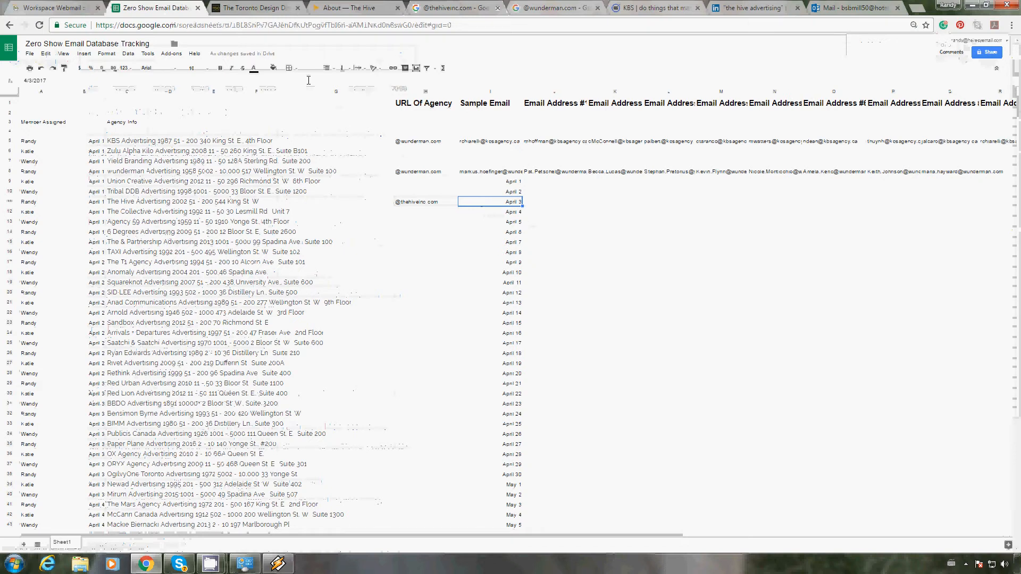
key("Return")
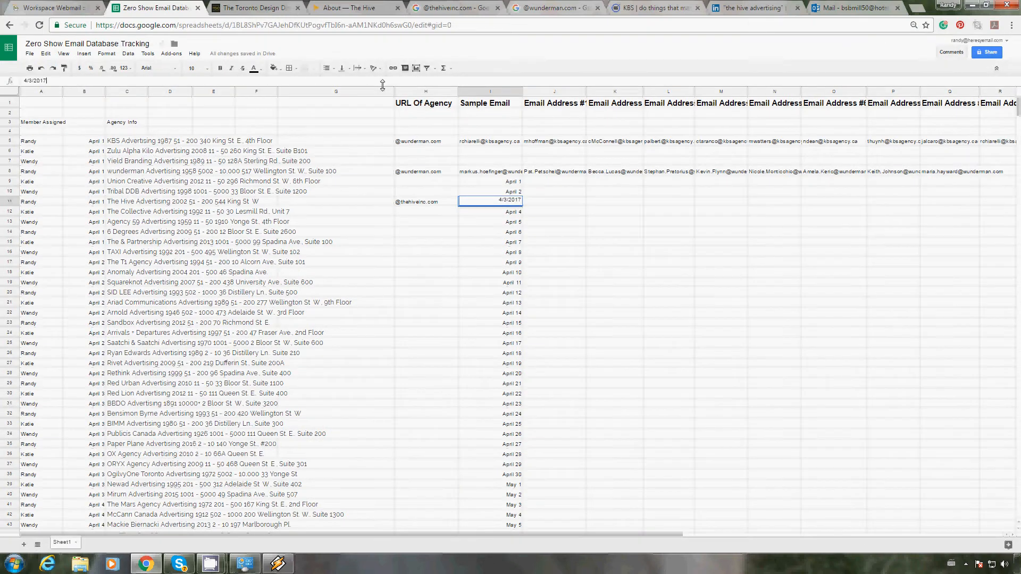
key("ctrl+v")
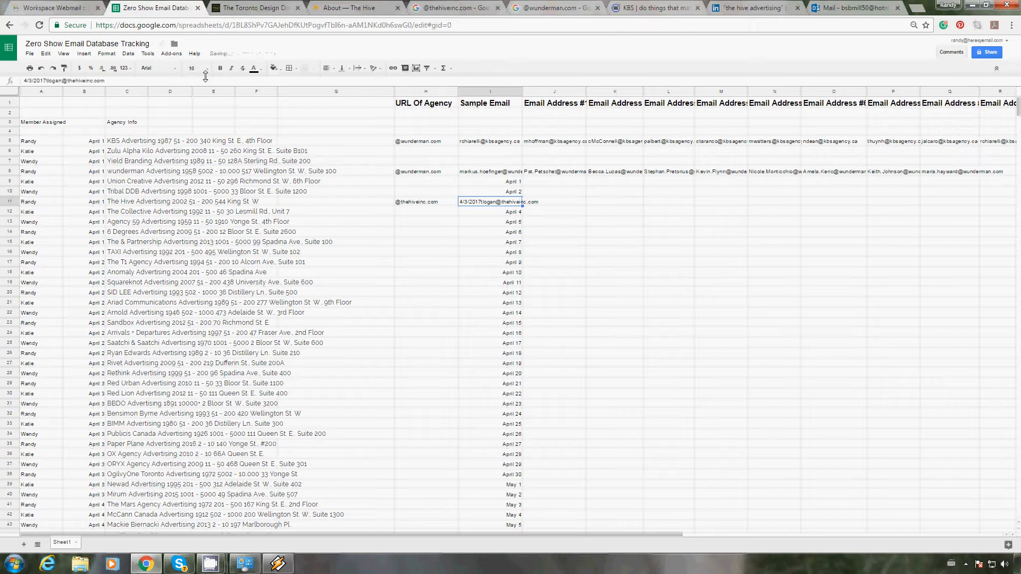
Step: Remove the date 4/3/2017 in front of the email address in The Hive's Sample Email cell
left_click(44, 80)
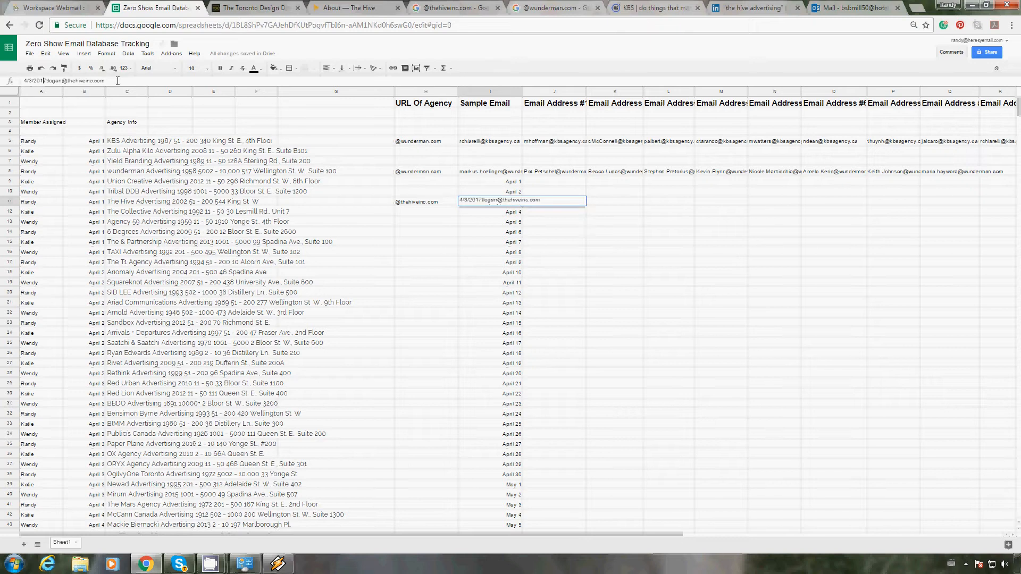
key("BackSpace")
key("BackSpace")
key("BackSpace")
key("BackSpace")
key("BackSpace")
key("BackSpace")
key("BackSpace")
key("BackSpace")
key("Return")
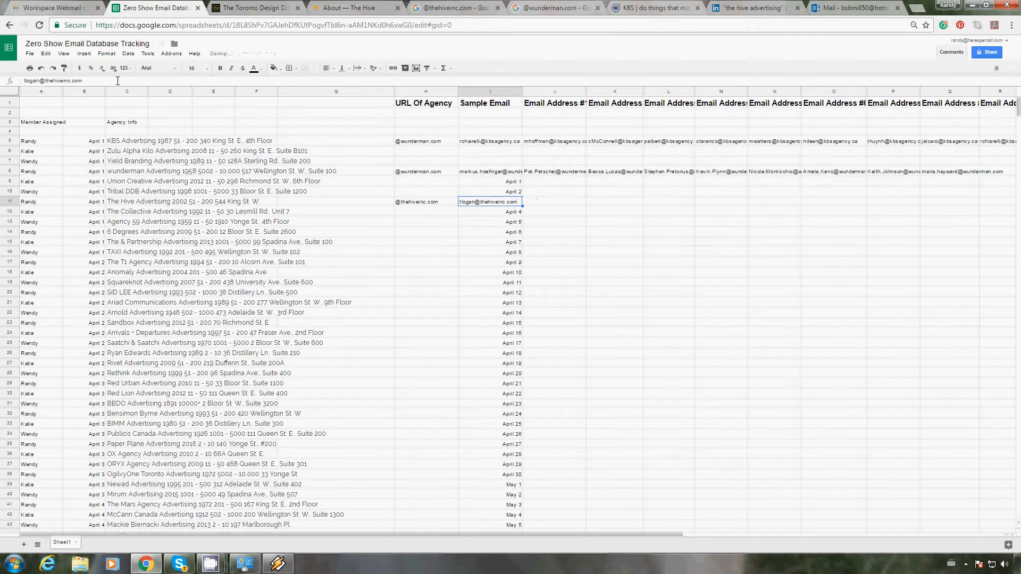
key("Tab")
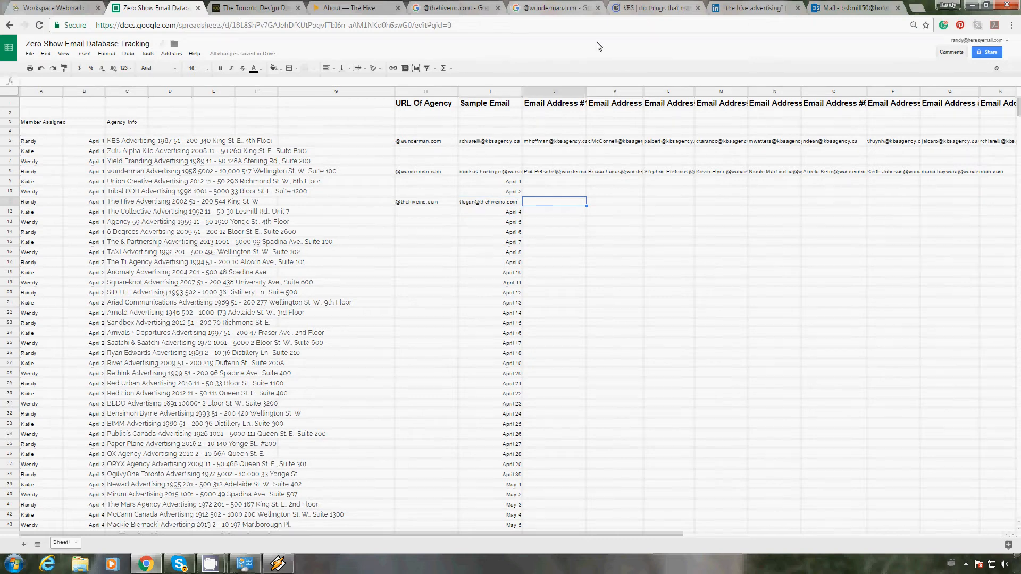
Step: Switch to LinkedIn, rerun the search for "the hive advertising" and check The Hive's entry in the Toronto Design Directory
left_click(731, 6)
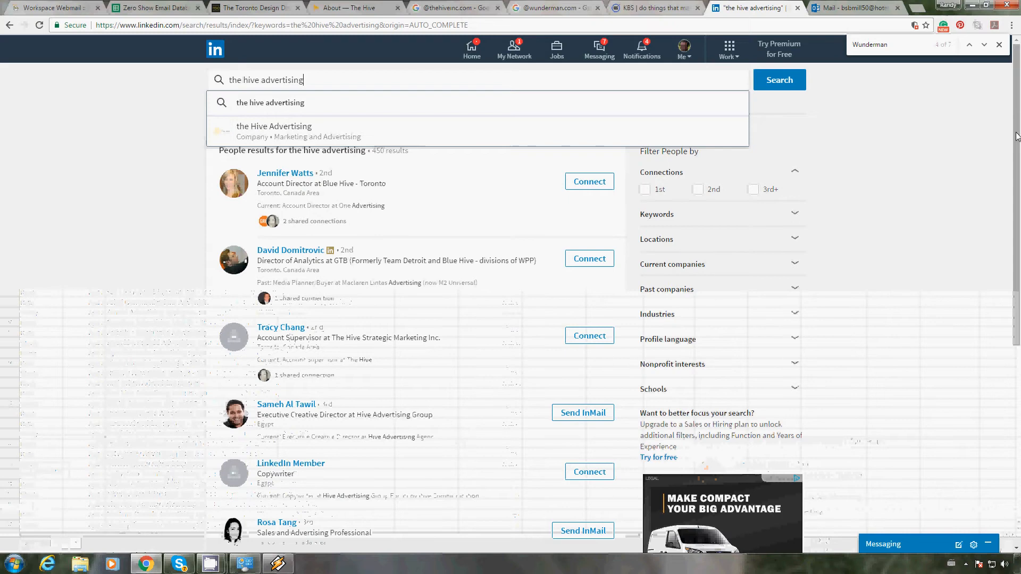
left_click(880, 124)
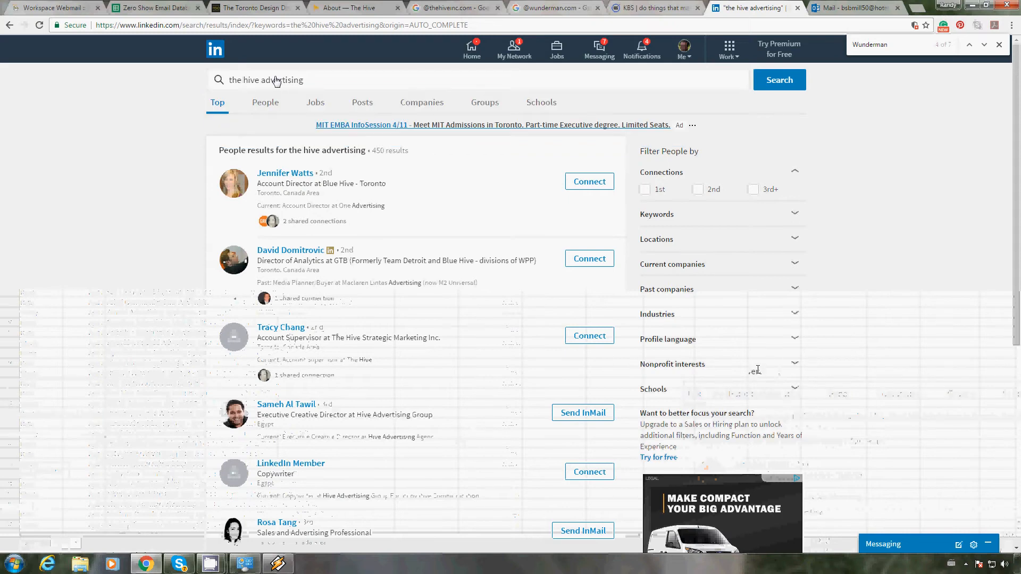
left_click(321, 77)
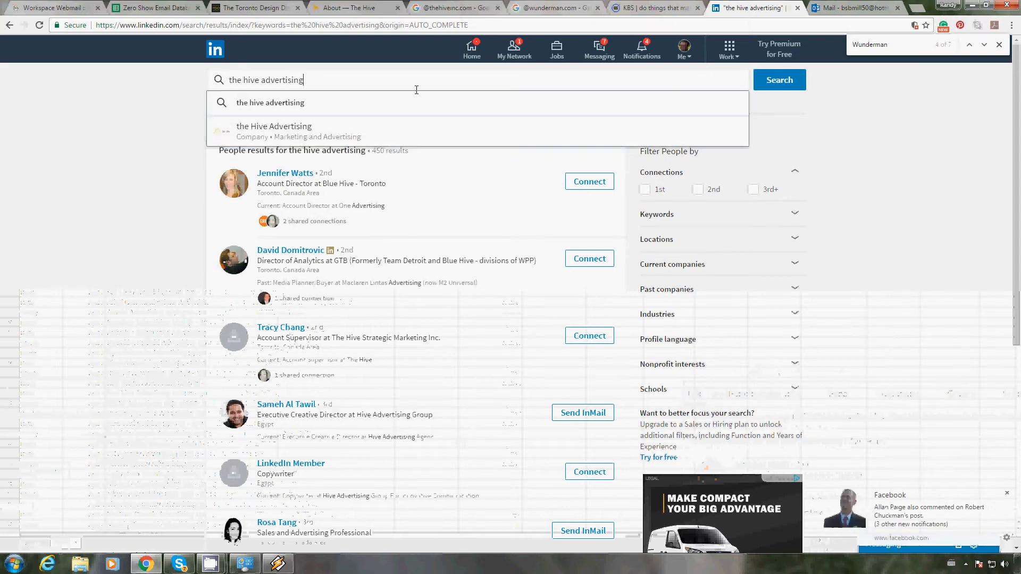
left_click(784, 81)
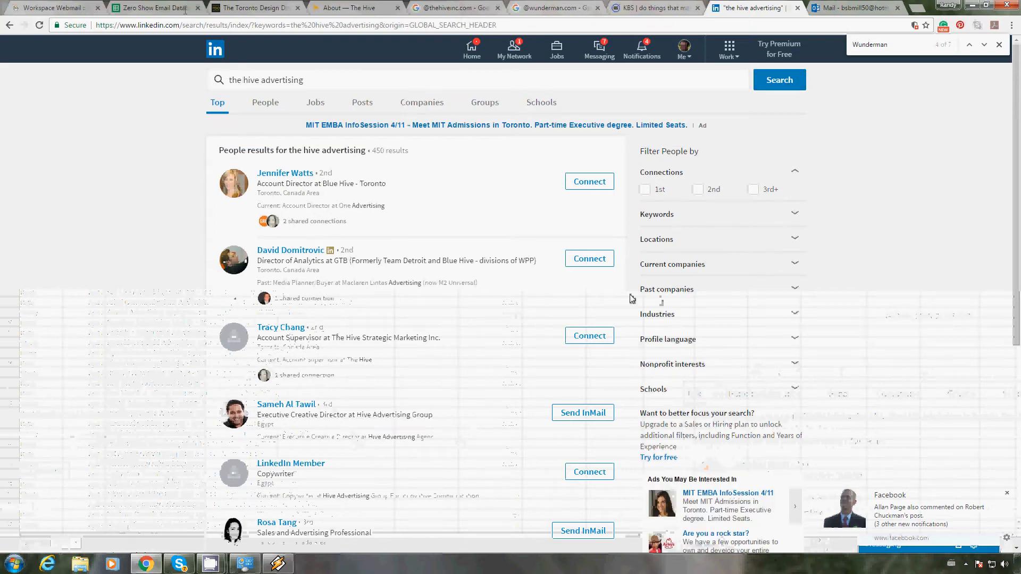
left_click(249, 7)
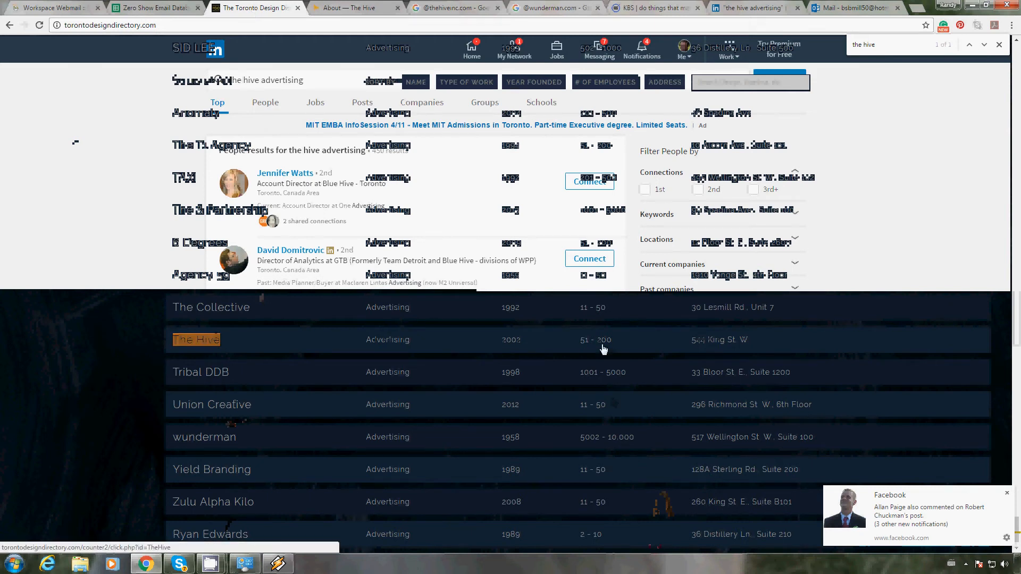
left_click(746, 10)
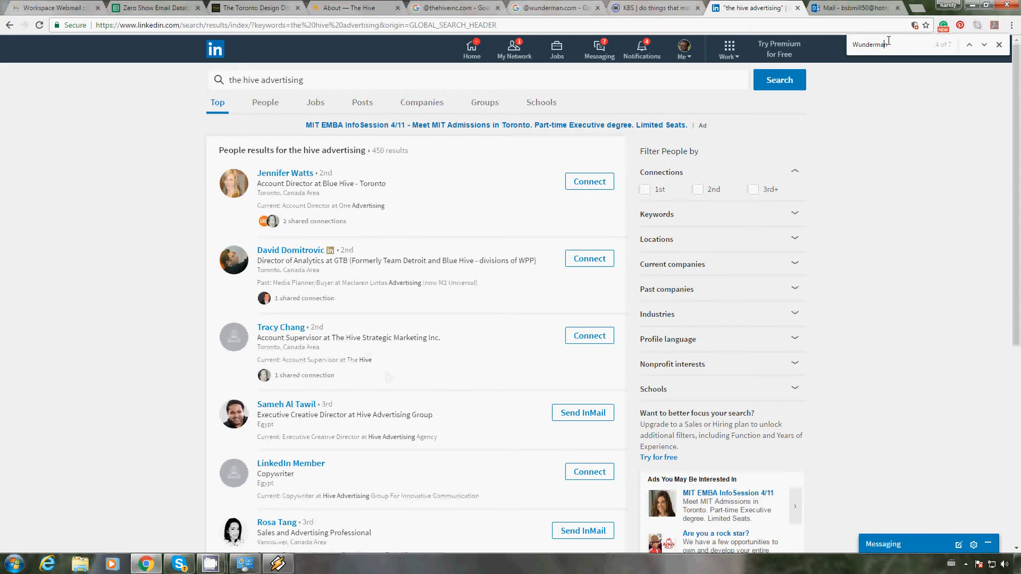
Step: Find "Hive" within the LinkedIn results page and go through the matches for someone currently working at The Hive in Toronto
left_click_drag(889, 42, 837, 41)
type("Hive")
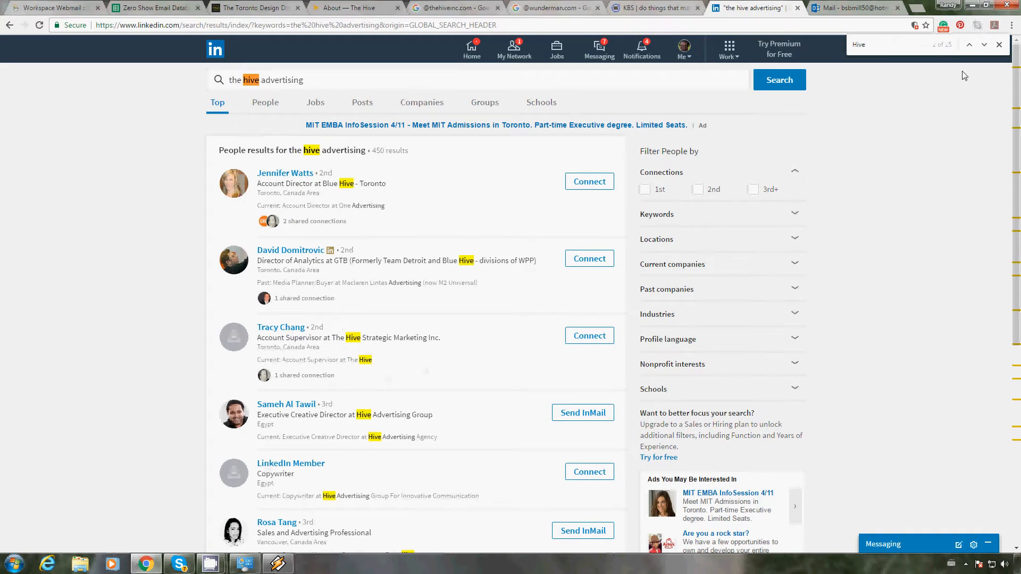
left_click(983, 46)
left_click(983, 45)
left_click(984, 46)
left_click(983, 46)
Step: In the spreadsheet, copy The Hive's sample email into Email Address #1 and replace its name part with the LinkedIn employee's first initial and surname
left_click(141, 9)
key("Left")
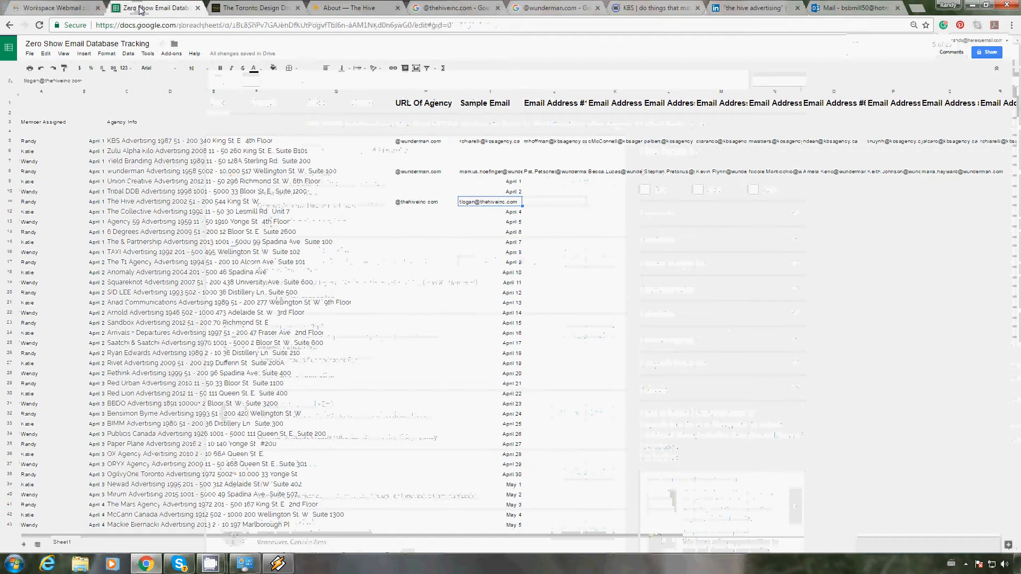
key("Right")
key("ctrl+v")
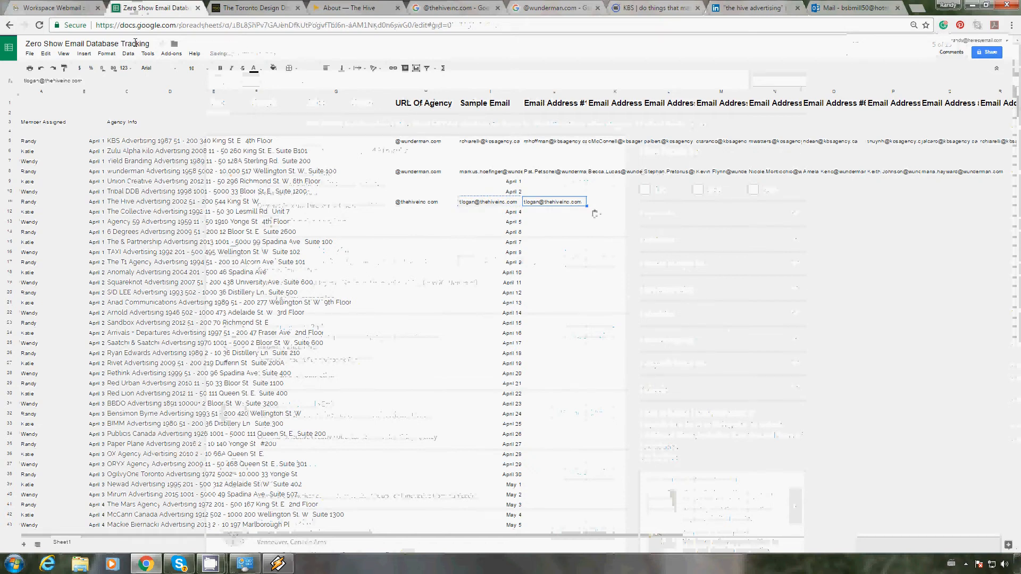
left_click_drag(41, 81, 10, 63)
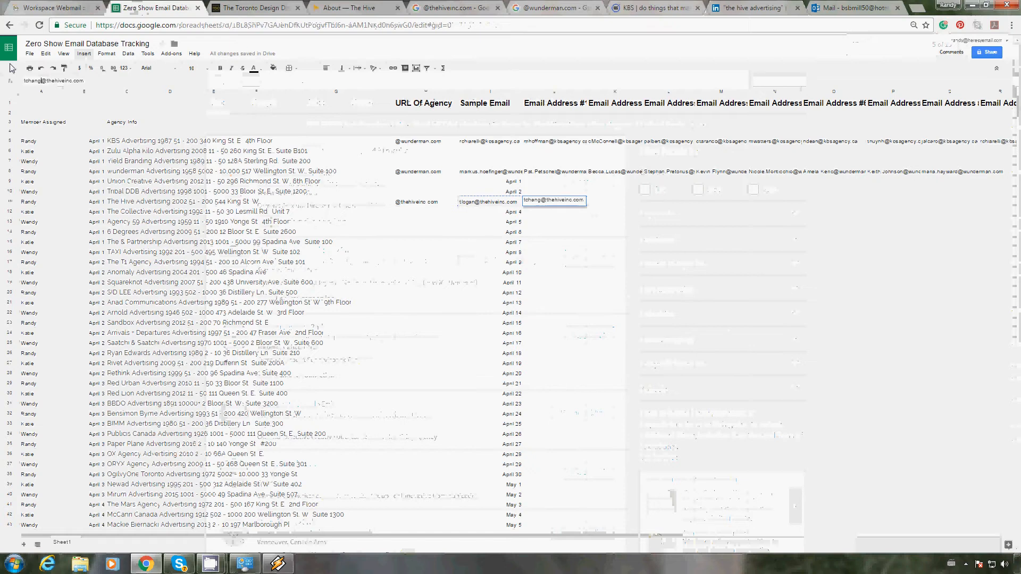
key("Return")
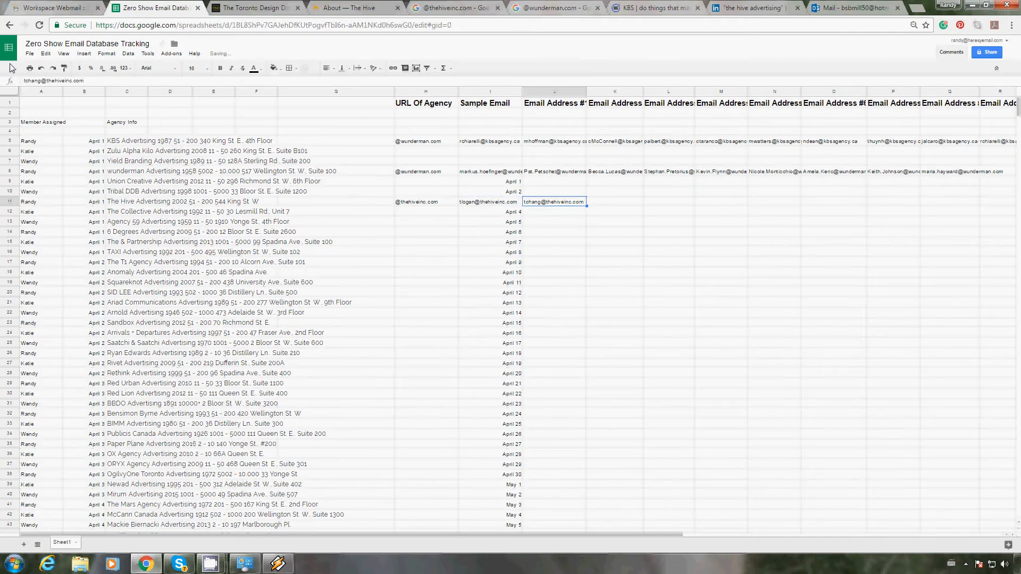
key("Left")
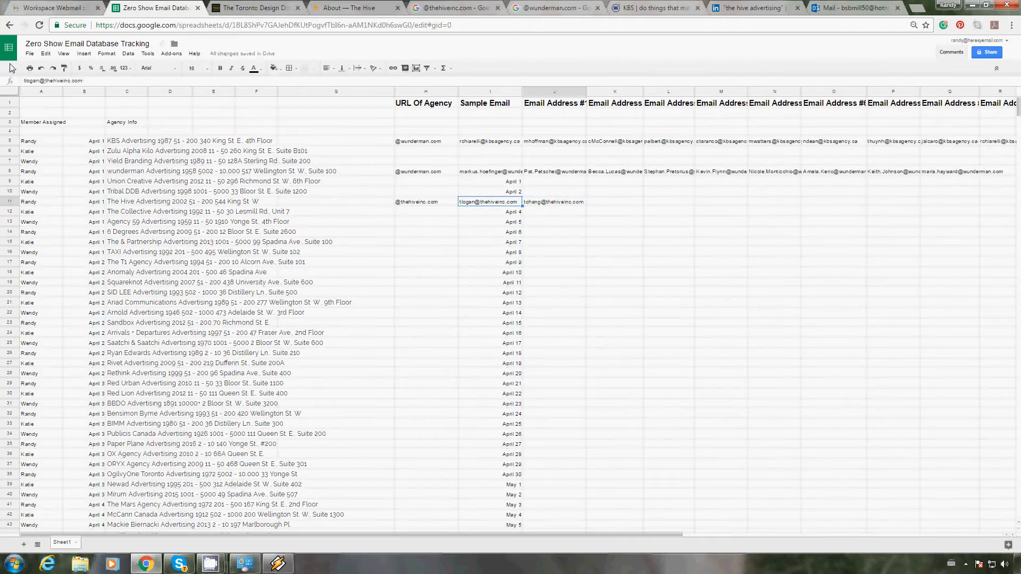
key("Right")
key("Left")
key("Right")
Step: Return to LinkedIn and go through the remaining "Hive" matches on the first results page for more employees of The Hive
left_click(741, 8)
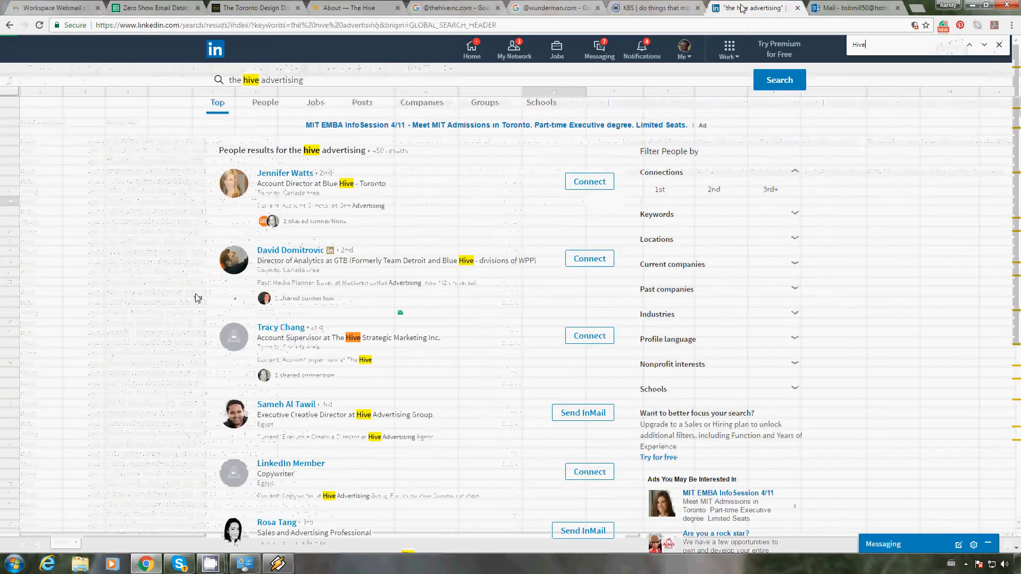
left_click(984, 45)
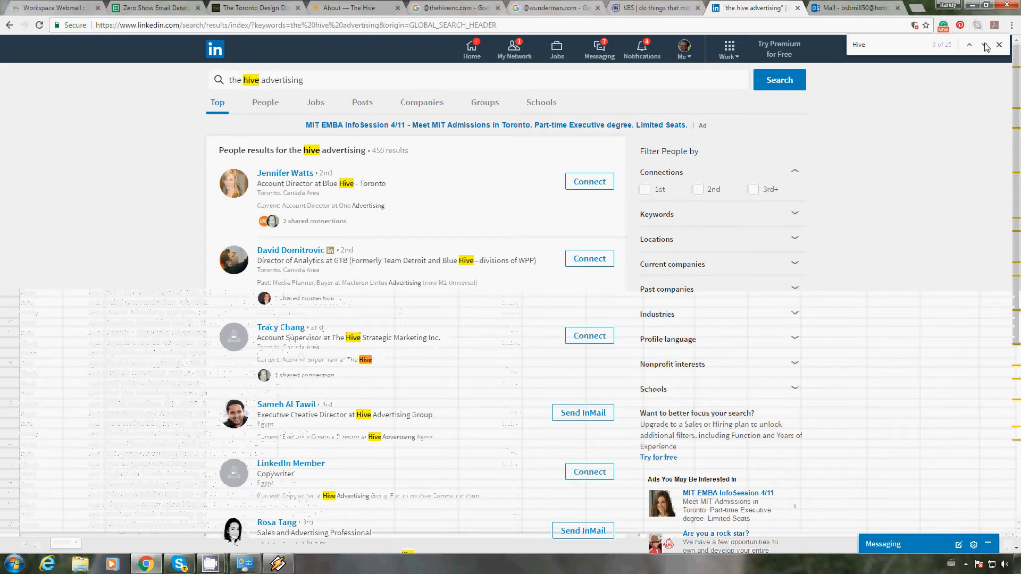
left_click(985, 46)
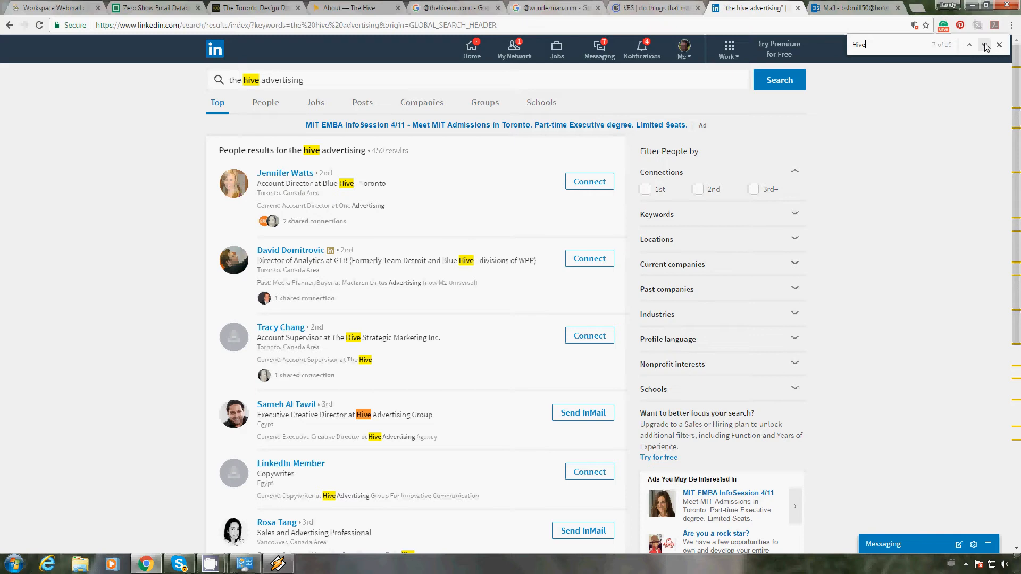
left_click(985, 45)
left_click(986, 45)
left_click(985, 45)
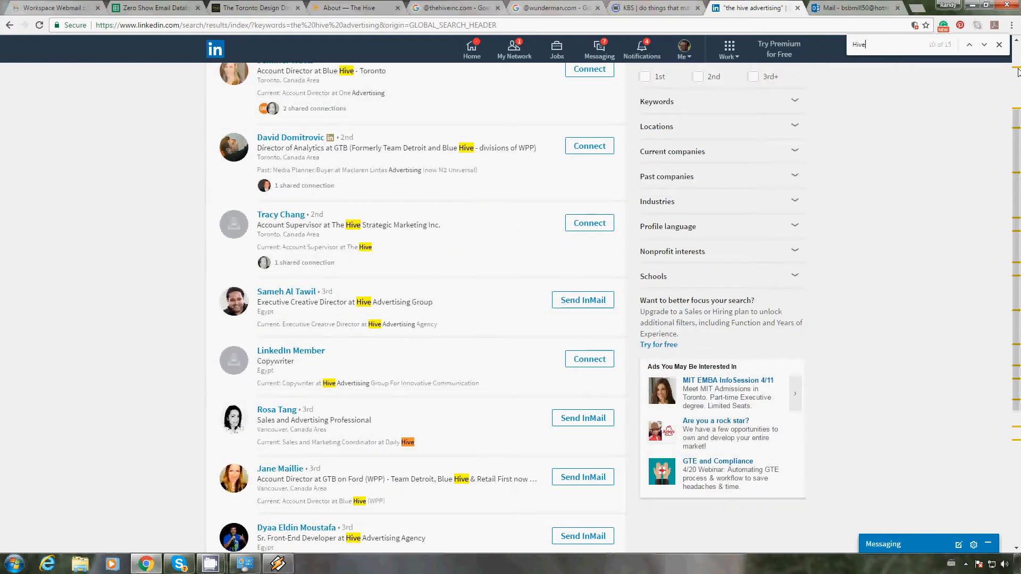
left_click(984, 45)
left_click(984, 45)
left_click(984, 47)
left_click(985, 47)
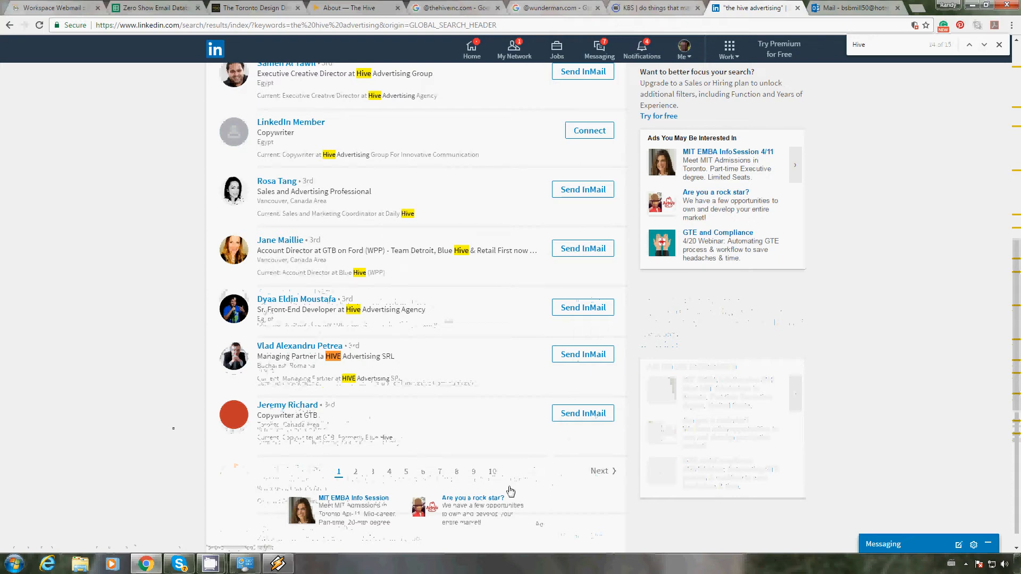
Step: Open page 2 of the LinkedIn results and go through its "Hive" matches for current Toronto staff of the agency
left_click(605, 473)
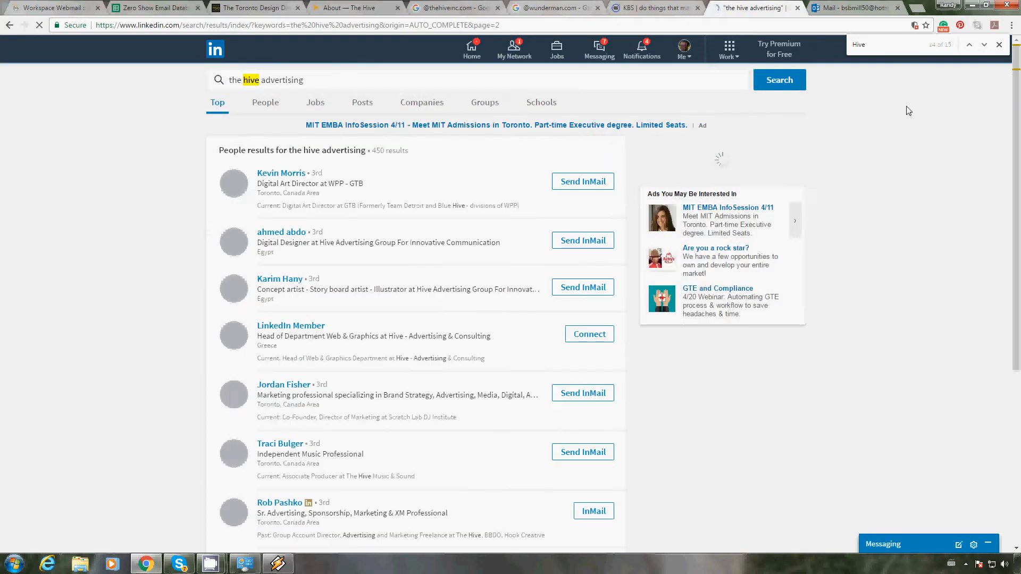
left_click(983, 48)
left_click(983, 48)
left_click(983, 48)
left_click(983, 49)
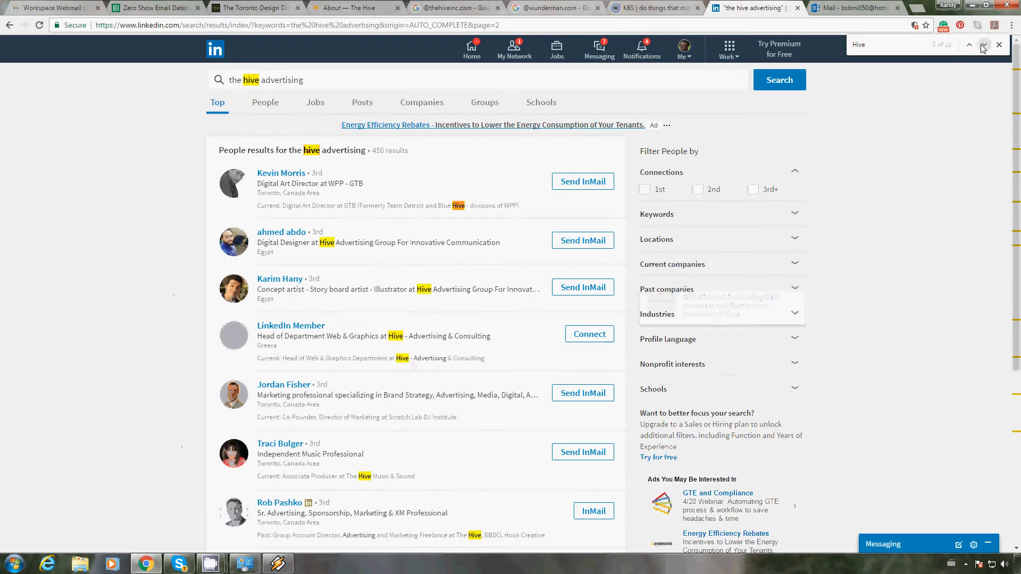
left_click(983, 49)
left_click(983, 48)
left_click(983, 49)
left_click(983, 48)
left_click(982, 49)
left_click(983, 46)
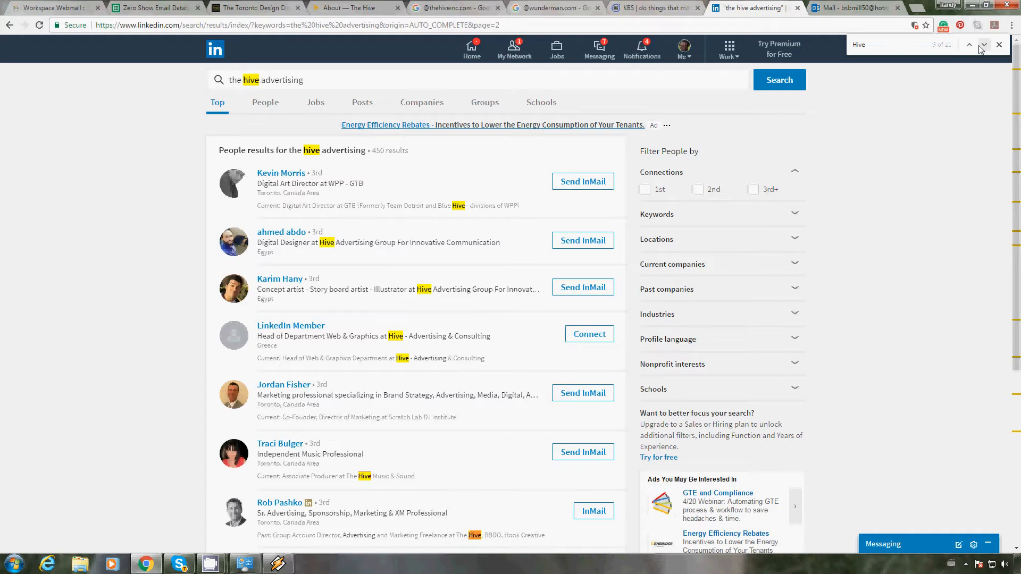
left_click(982, 47)
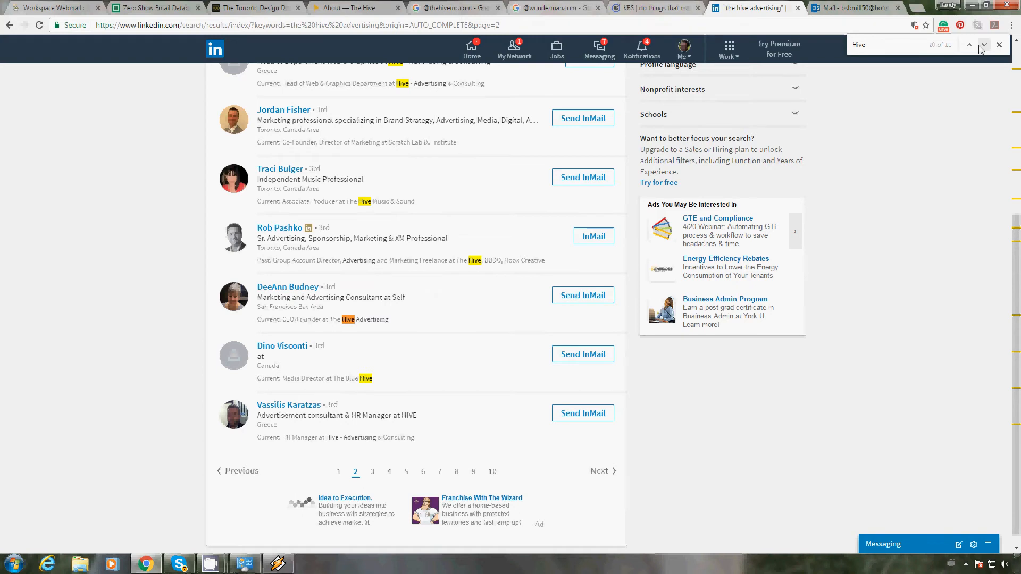
left_click(982, 46)
Step: Open page 3 of the LinkedIn results and step through its first "Hive" matches
left_click(609, 473)
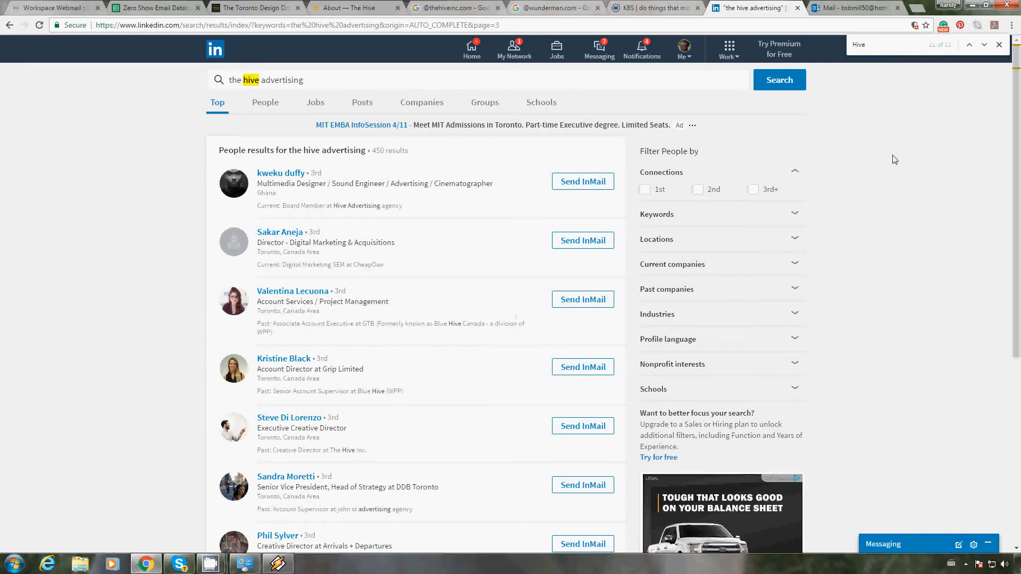
left_click(984, 45)
left_click(985, 45)
left_click(986, 45)
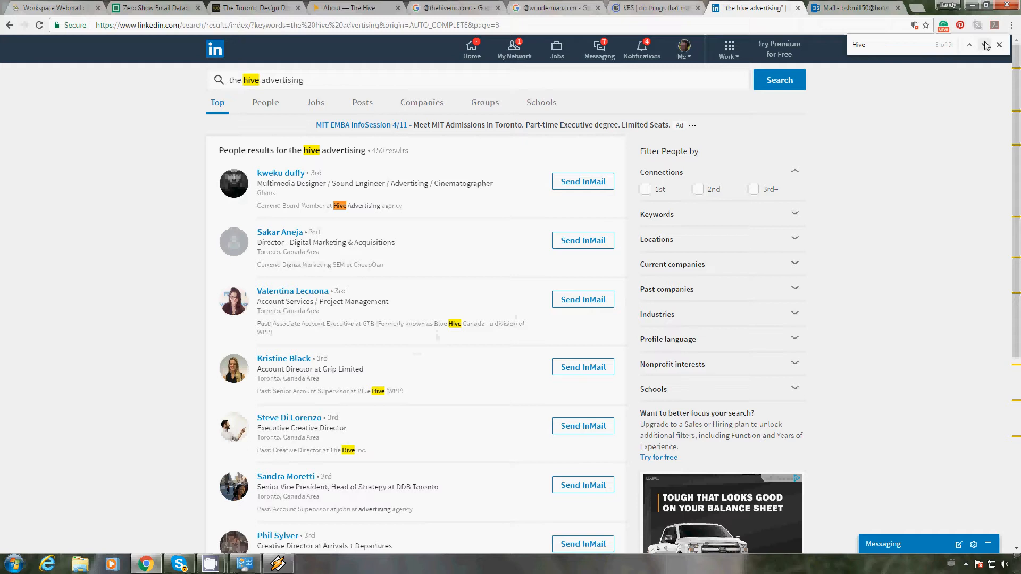
left_click(985, 45)
Step: Copy "Blue Hive Canada" from the LinkedIn result, search Google for it in a new tab, and open the IAB Canada member page
left_click_drag(488, 325, 434, 325)
key("ctrl+c")
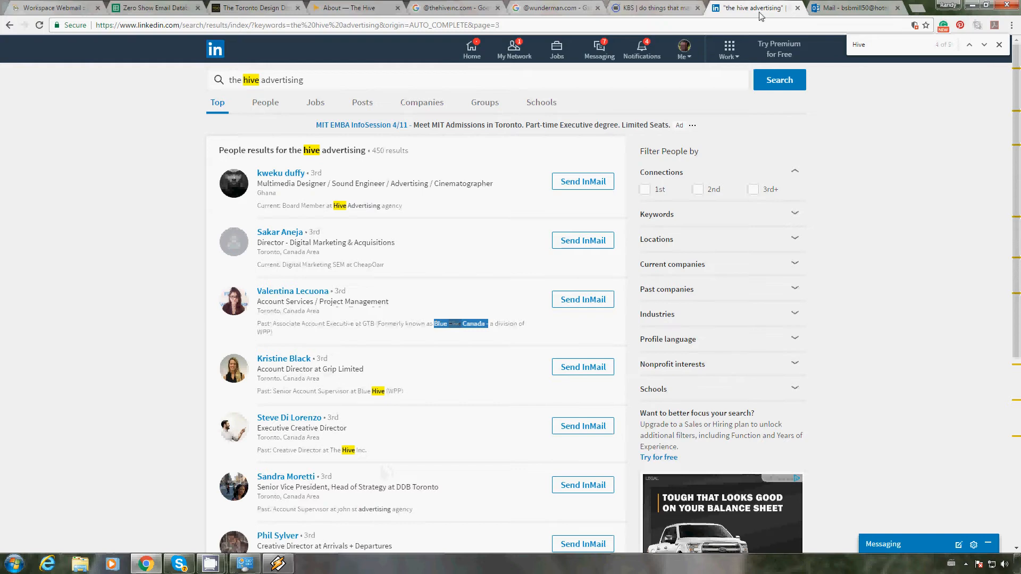
left_click(729, 28)
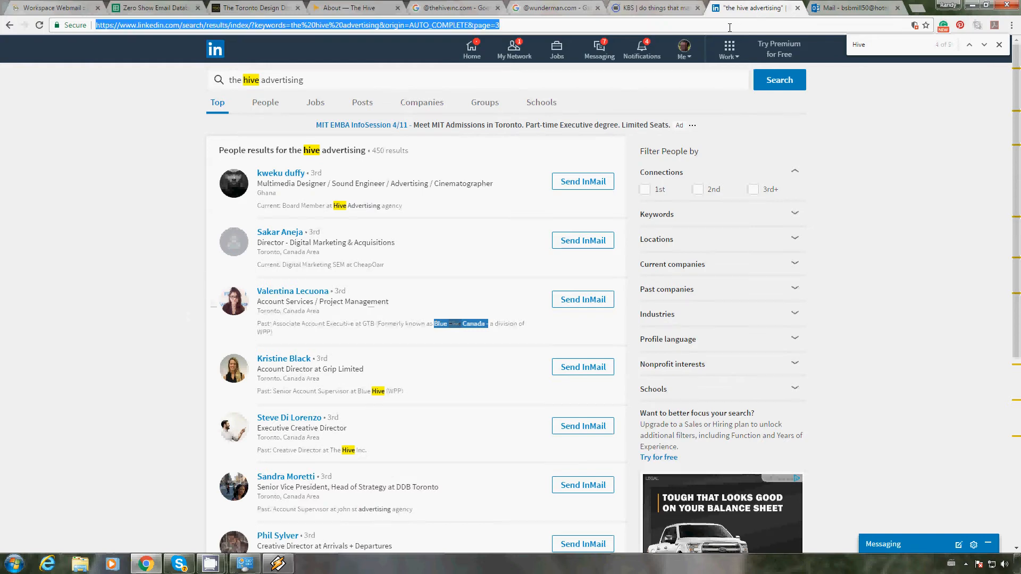
key("ctrl+v")
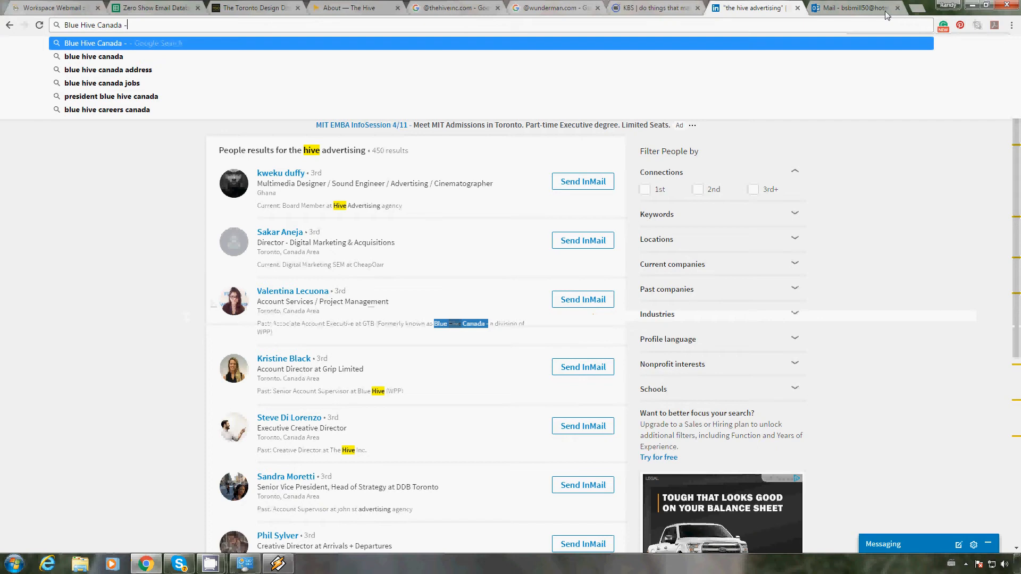
left_click(918, 8)
key("ctrl+v")
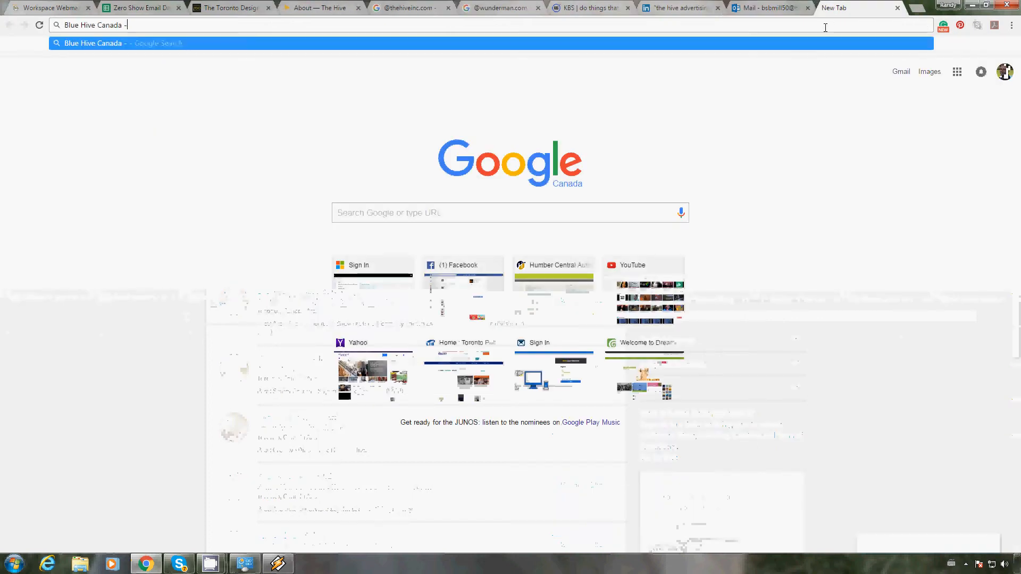
key("BackSpace")
key("BackSpace")
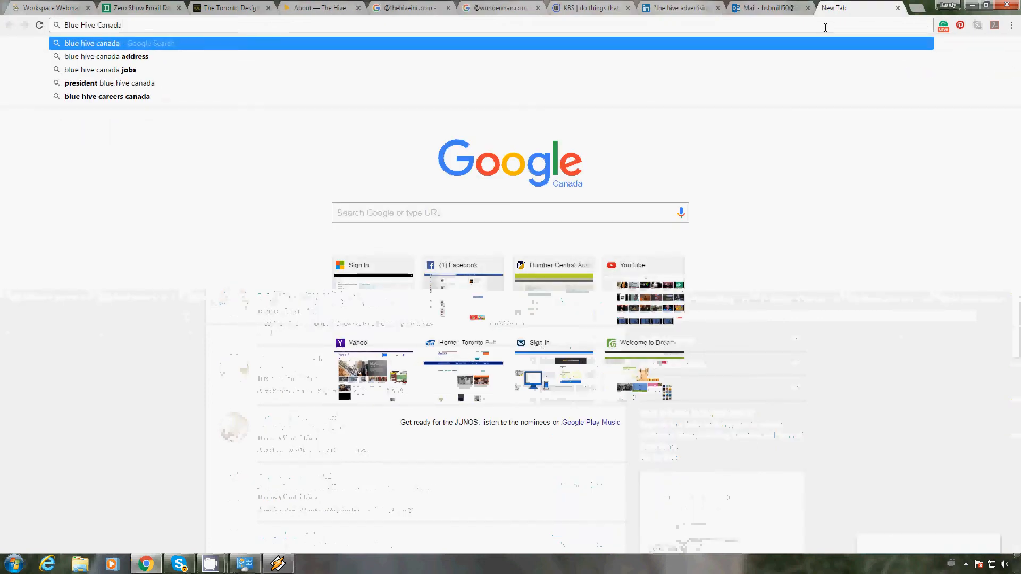
key("Return")
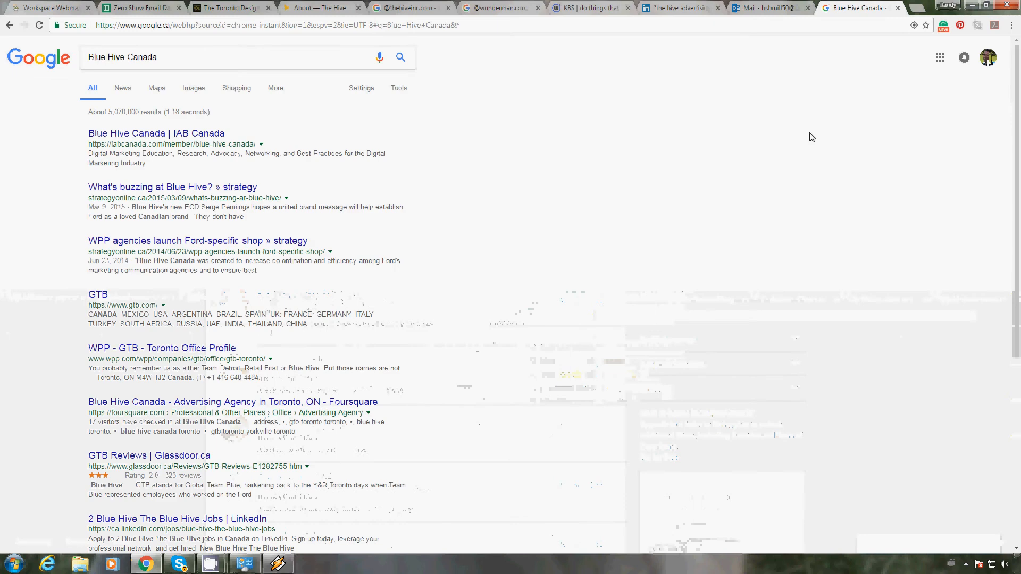
left_click(204, 137)
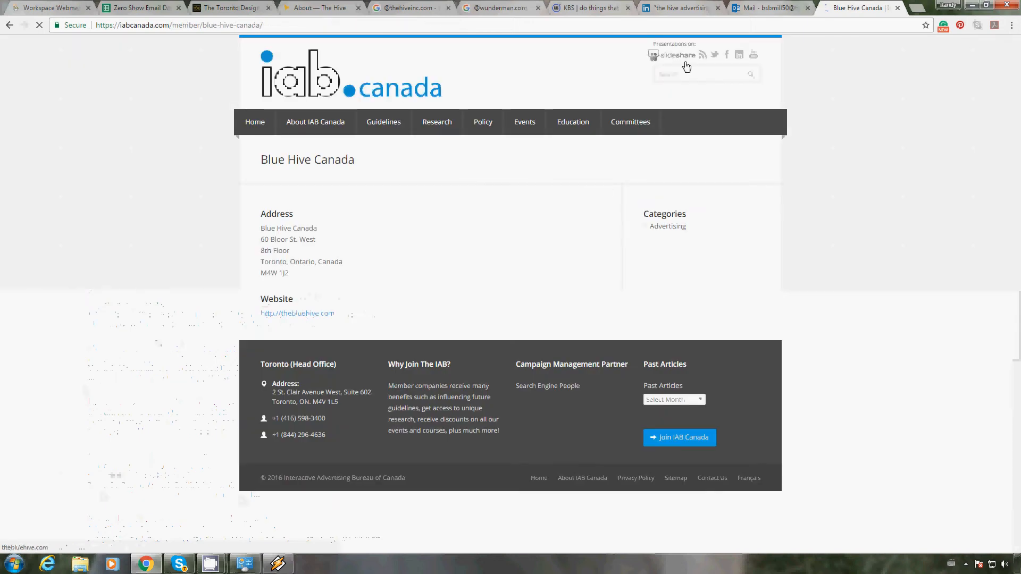
Step: Return to LinkedIn and go through all "Hive" matches on page 3 for Toronto people linked to The Hive
left_click(680, 8)
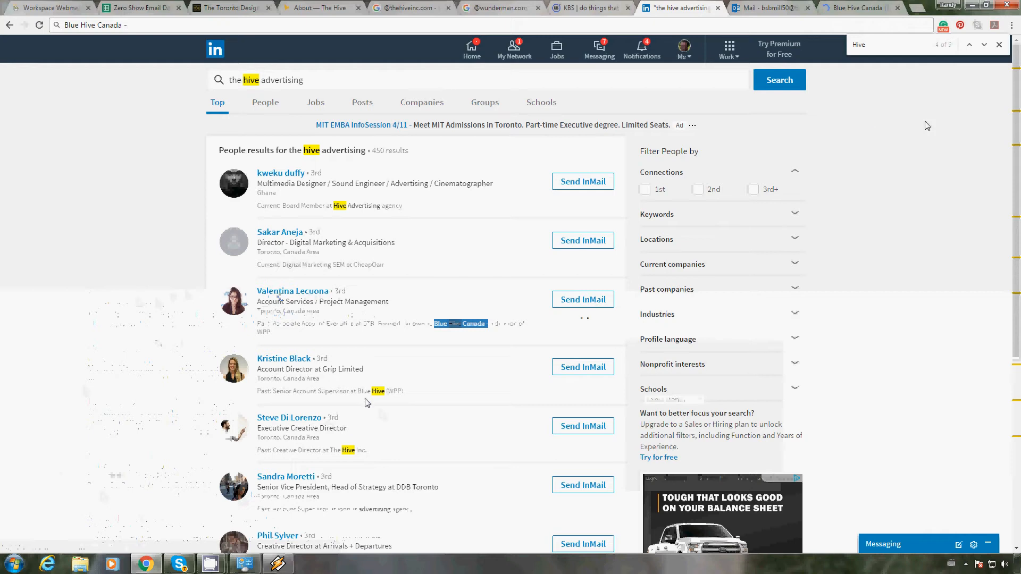
left_click(984, 46)
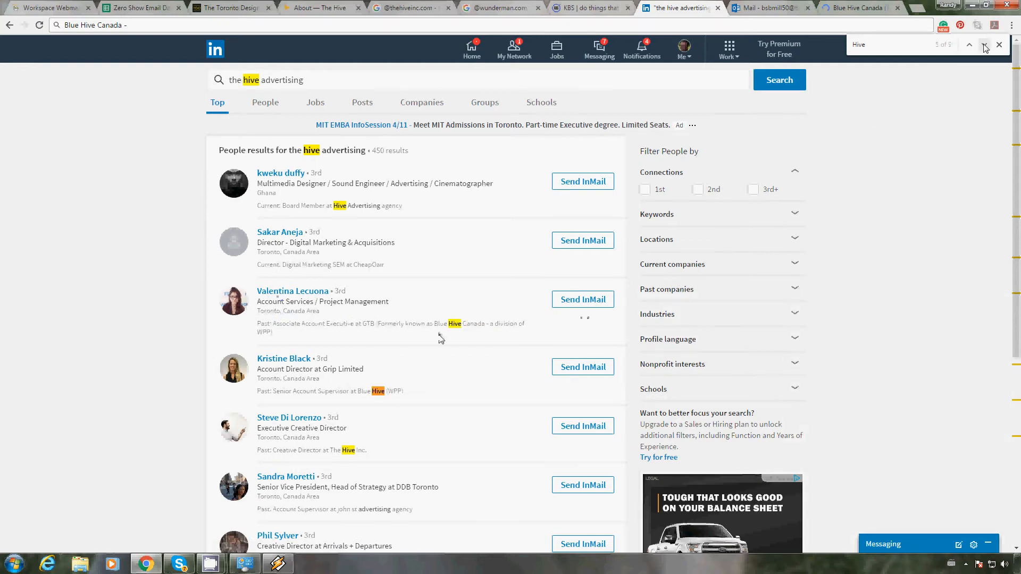
left_click(984, 45)
left_click(985, 46)
left_click(985, 46)
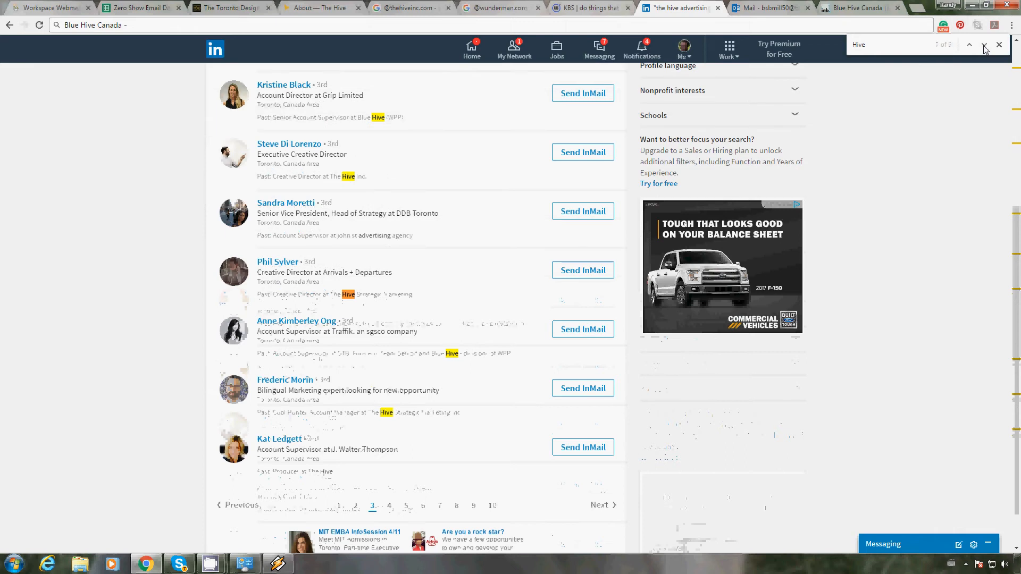
left_click(984, 46)
left_click(985, 46)
left_click(984, 46)
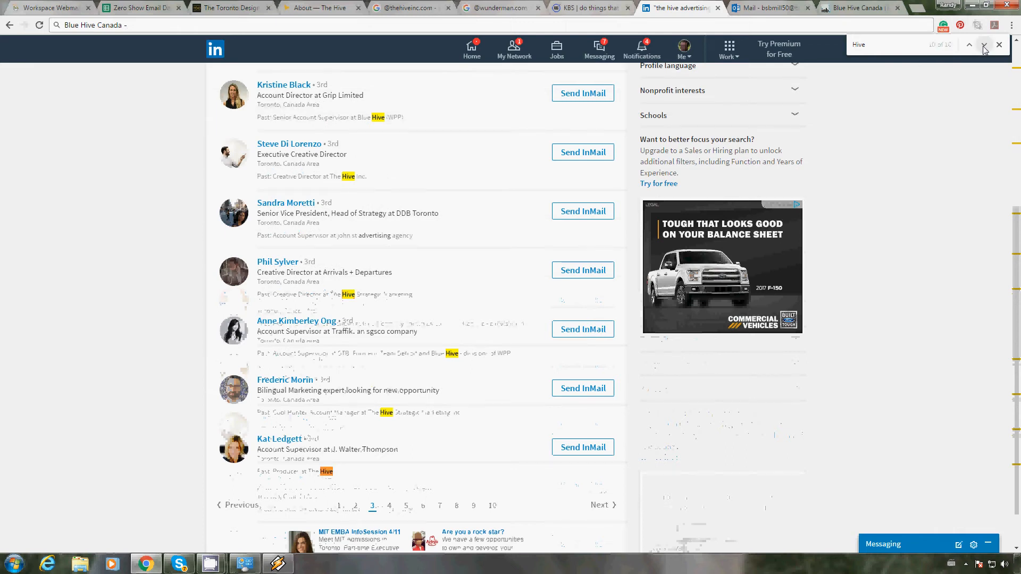
left_click(985, 46)
left_click(985, 45)
left_click(984, 46)
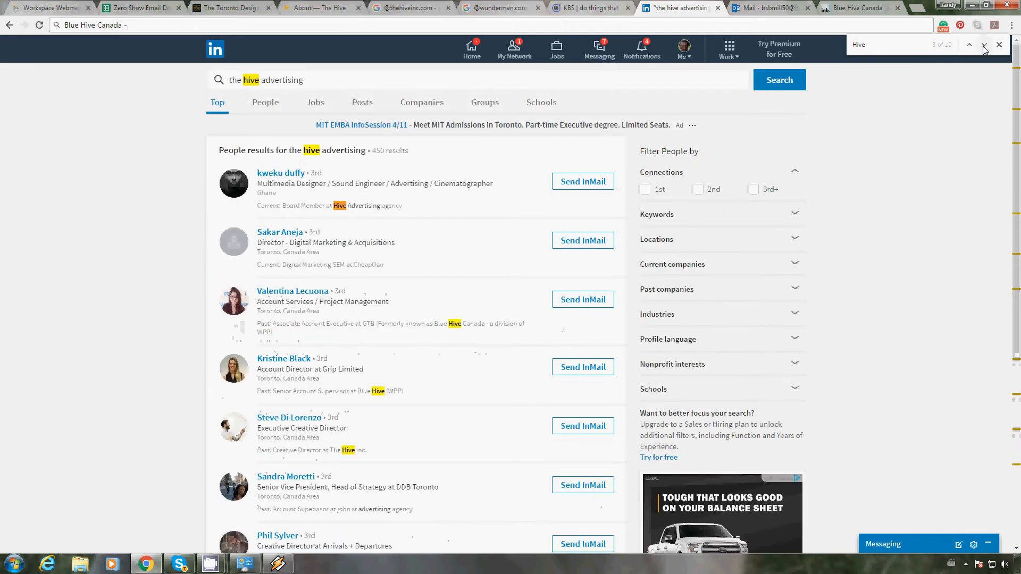
left_click(984, 45)
left_click(985, 46)
left_click(985, 45)
Step: Copy the name of the Executive Creative Director from LinkedIn into Email Address #2 of The Hive's row in the spreadsheet
left_click_drag(346, 418, 256, 420)
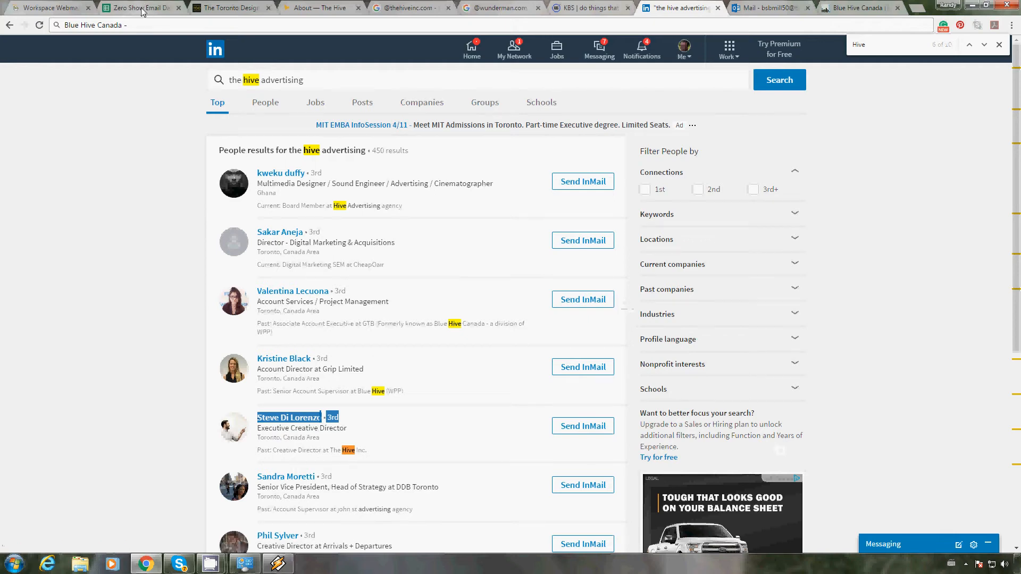
left_click(143, 9)
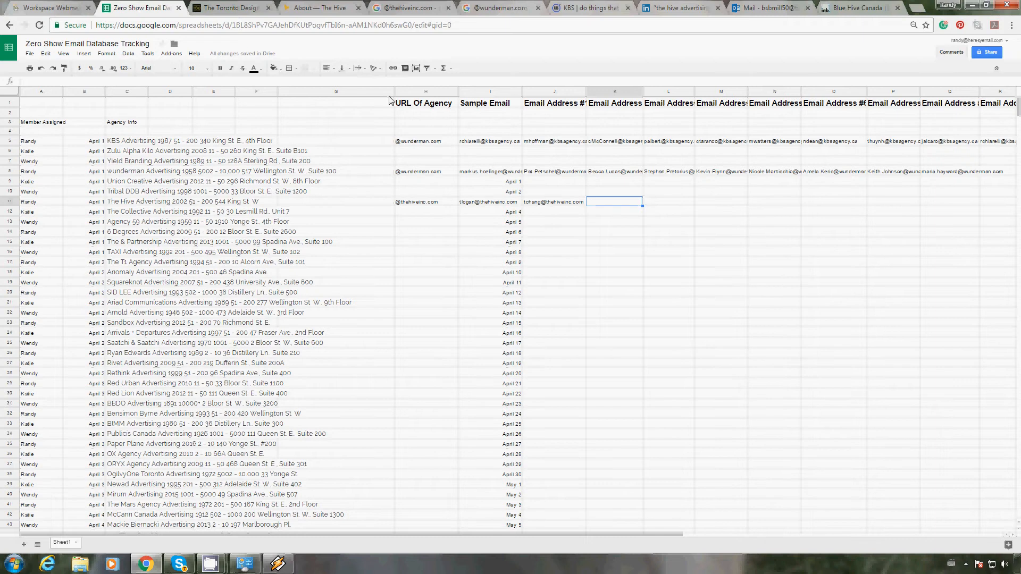
left_click(375, 82)
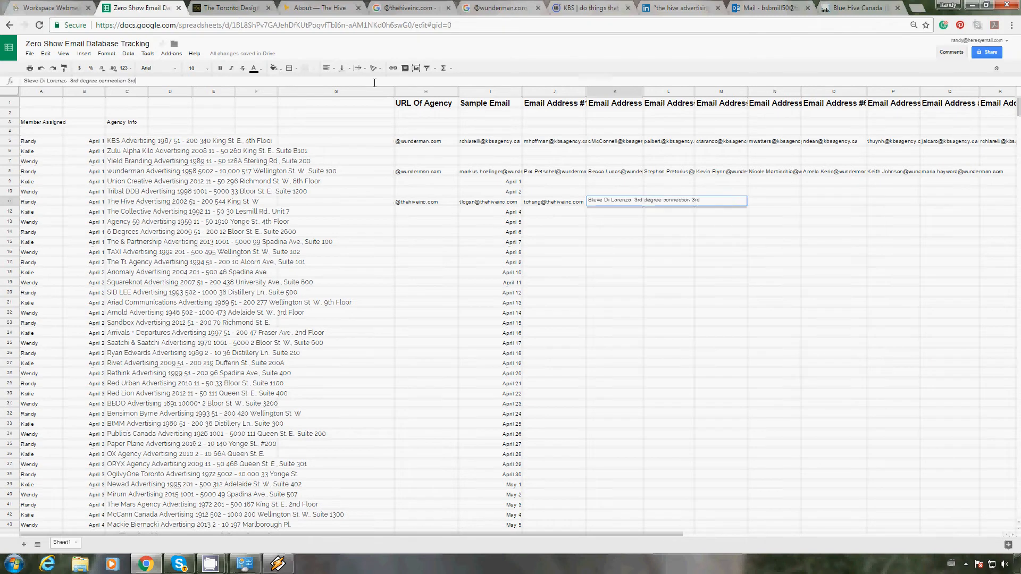
Step: Trim the pasted text to the employee's name and turn it into a firstname.lastname address at thehiveinc.com
key("BackSpace")
key("BackSpace")
key("BackSpace")
key("BackSpace")
key("BackSpace")
key("BackSpace")
key("BackSpace")
key("BackSpace")
key("BackSpace")
key("BackSpace")
key("BackSpace")
key("BackSpace")
key("BackSpace")
key("BackSpace")
key("BackSpace")
key("BackSpace")
key("BackSpace")
key("BackSpace")
key("BackSpace")
key("BackSpace")
key("Left")
key("Left")
key("Left")
key("Left")
key("Left")
key("Left")
key("Left")
key("BackSpace")
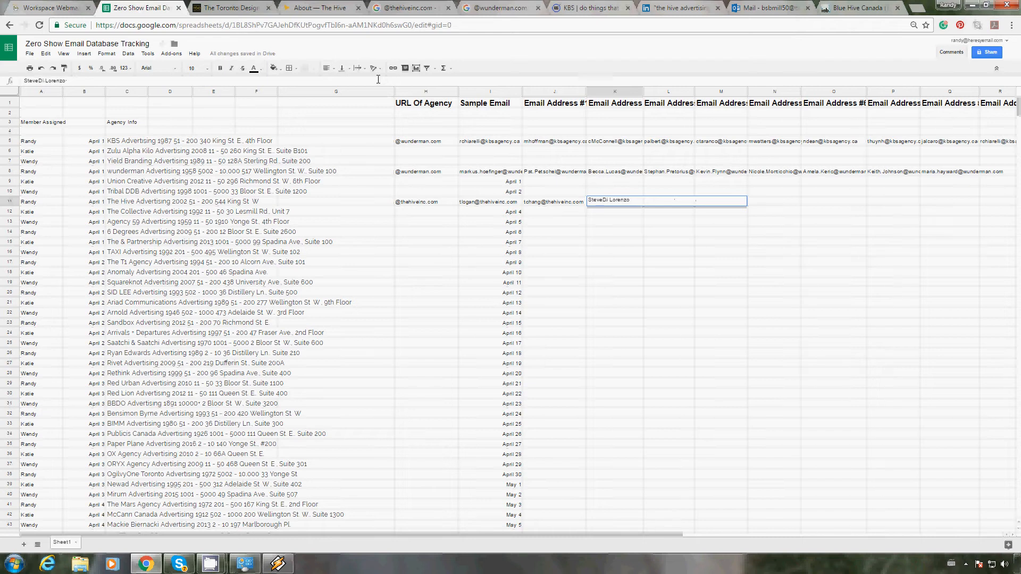
type(".")
key("BackSpace")
type("@thehiveinc.com")
key("Tab")
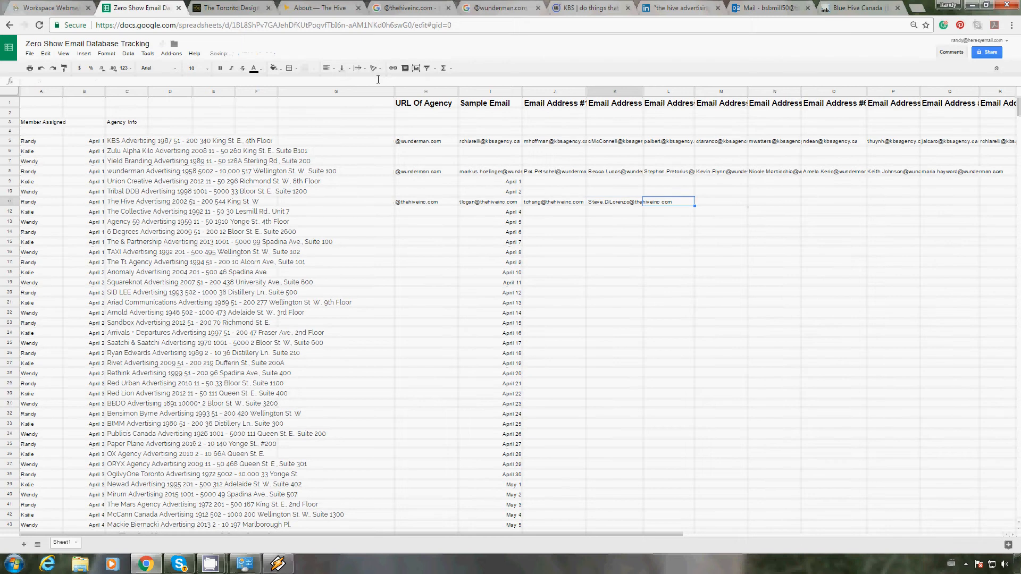
Step: Return to LinkedIn and go through the remaining "Hive" matches on page 3 of the results
left_click(843, 6)
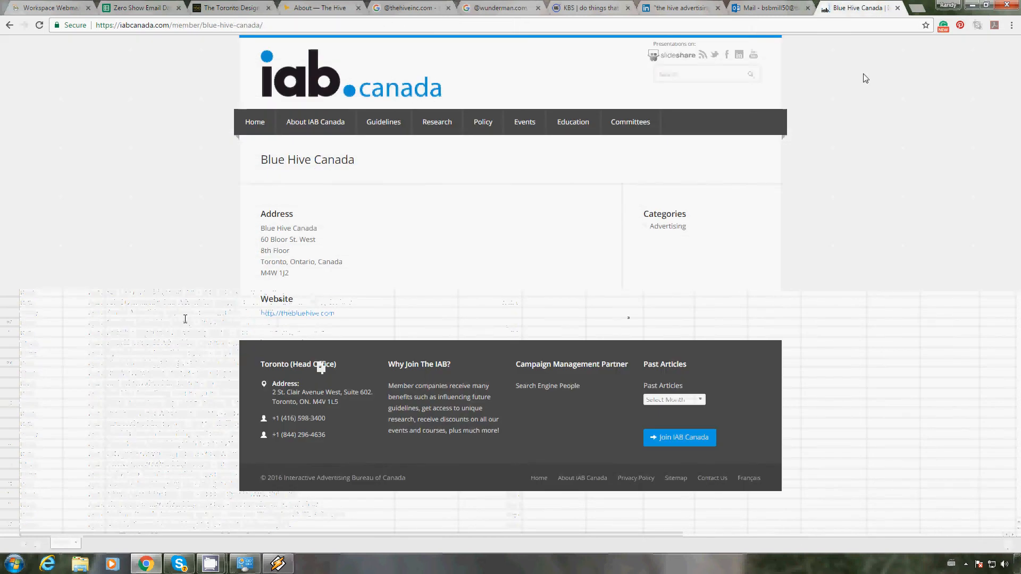
left_click(683, 10)
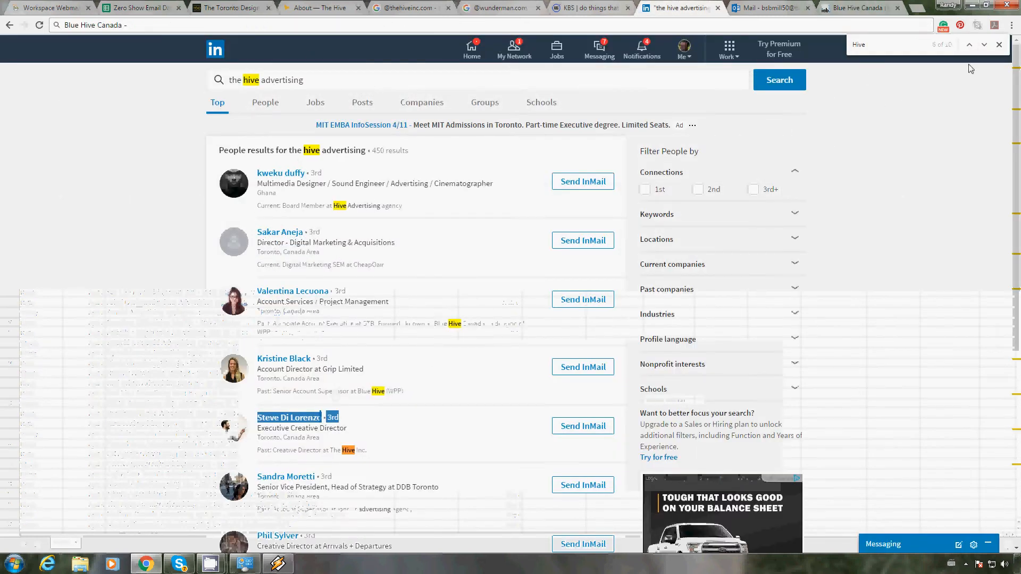
left_click(983, 48)
left_click(983, 47)
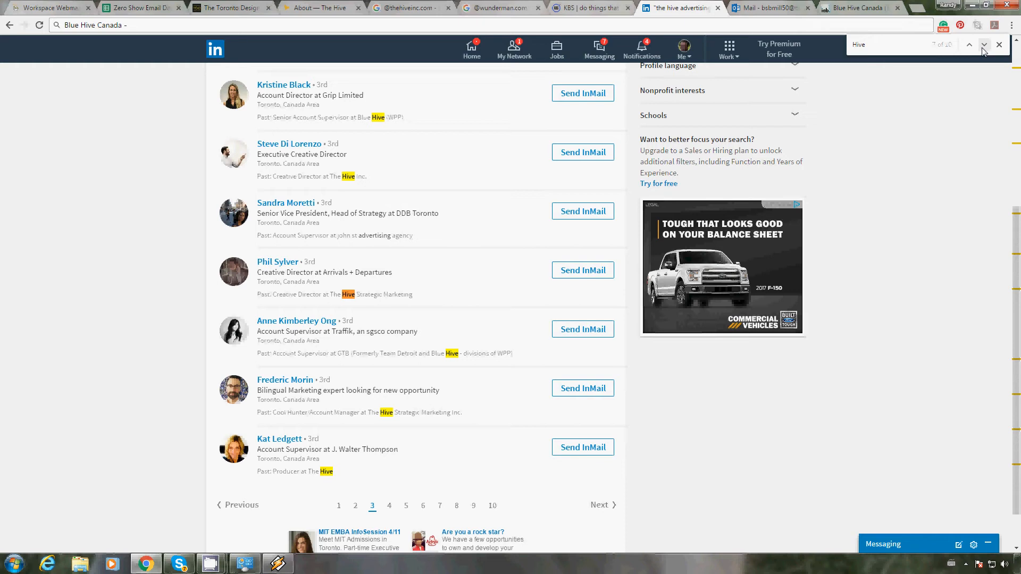
left_click(983, 45)
left_click(983, 47)
left_click(983, 47)
Step: Open page 4 of the LinkedIn results and step through its "Hive" matches for people linked to The Hive
left_click(604, 504)
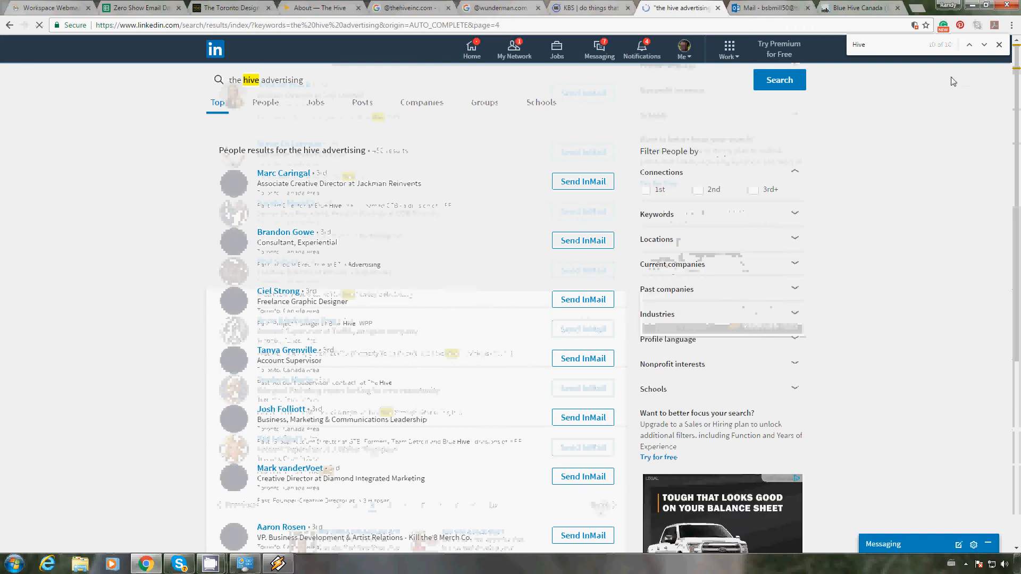
left_click(983, 47)
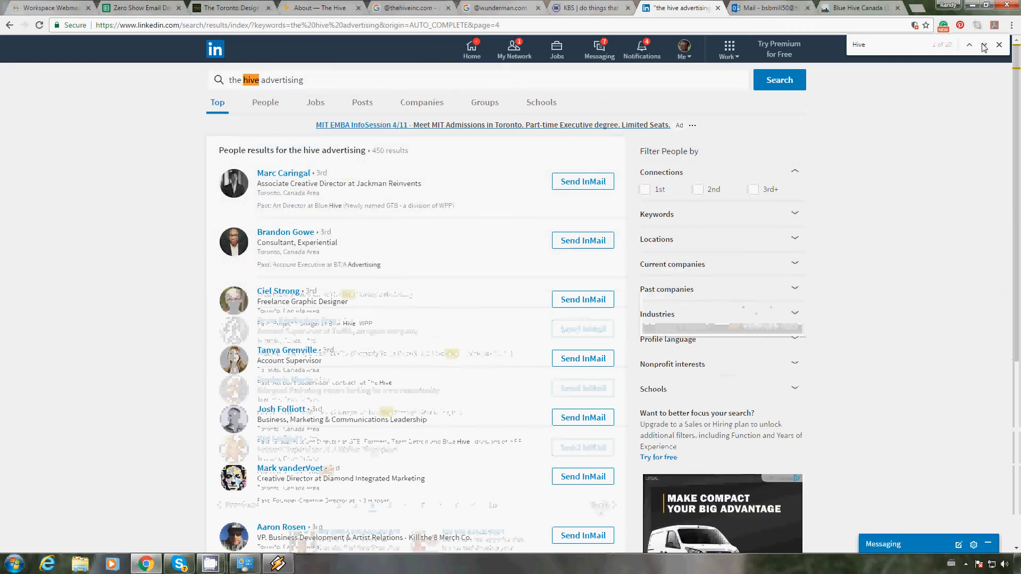
left_click(983, 47)
left_click(983, 47)
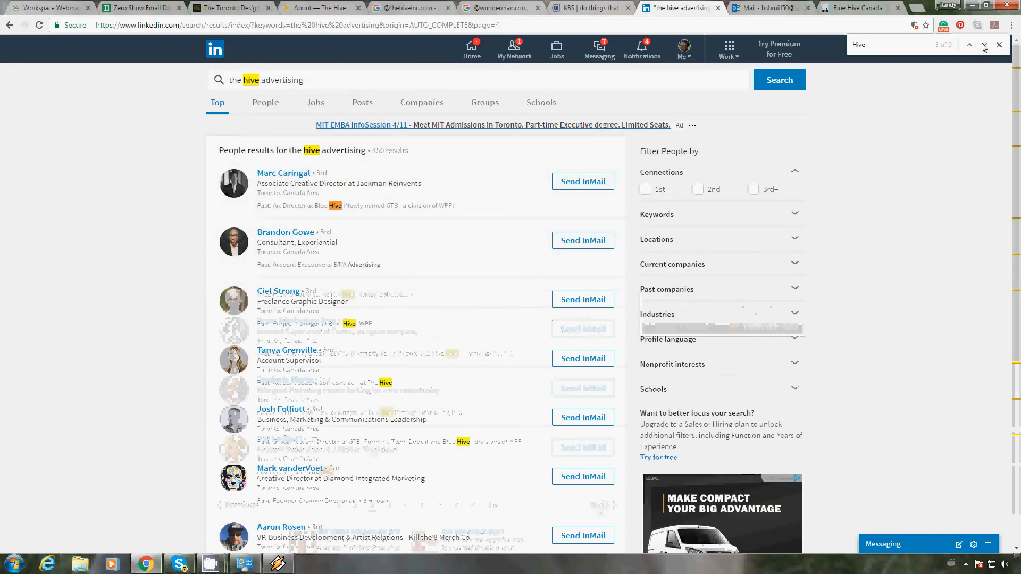
left_click(984, 47)
left_click(984, 47)
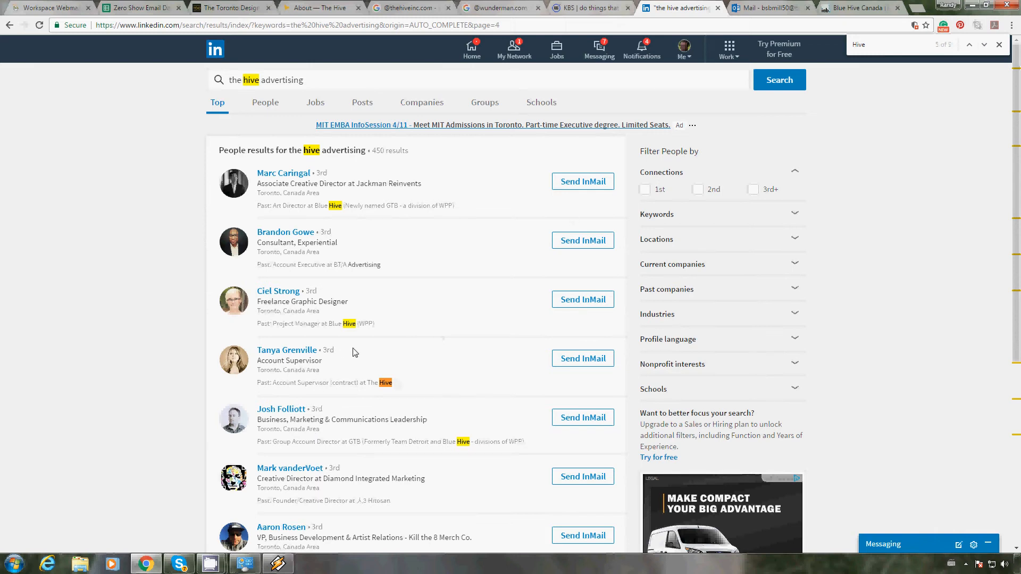
Step: Try to copy the name of the contract Account Supervisor at The Hive from LinkedIn into Email Address #3 of the agency's row
left_click_drag(344, 352, 257, 350)
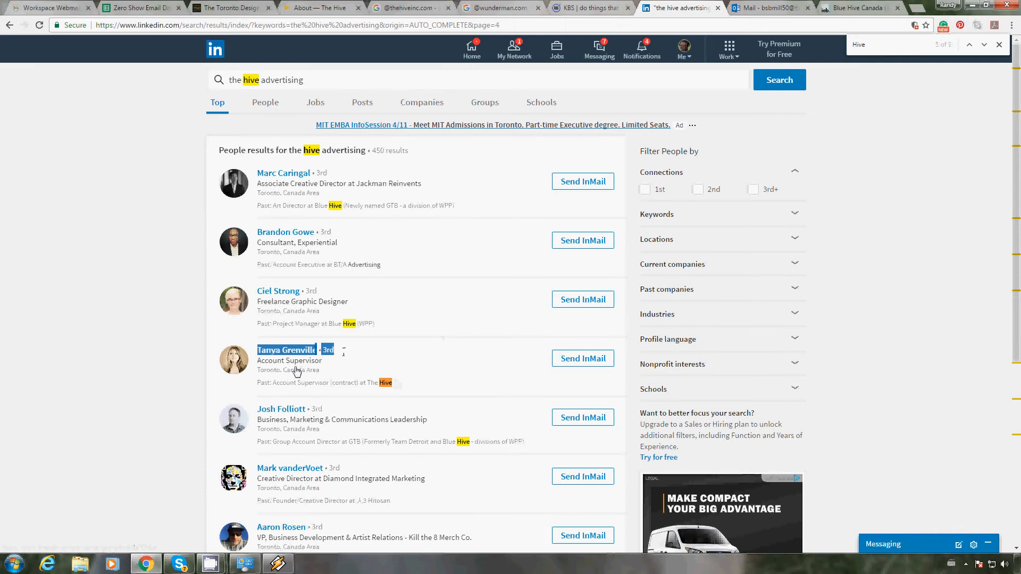
left_click(140, 10)
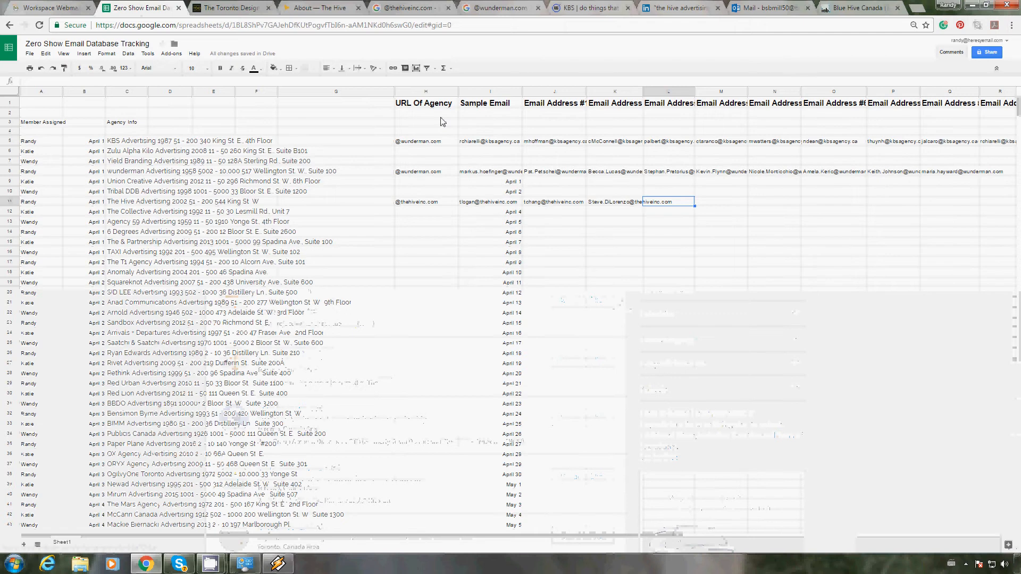
key("Return")
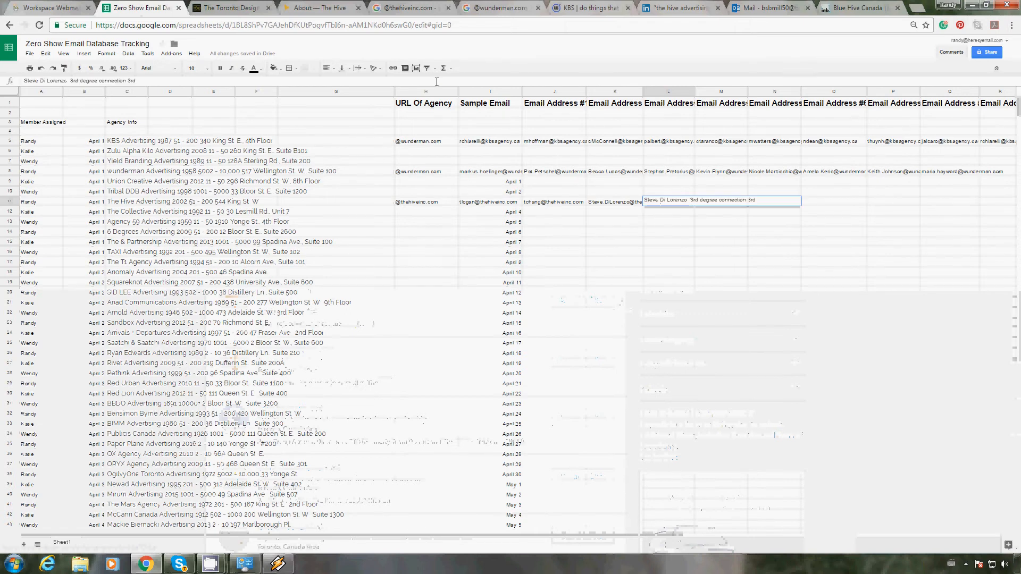
Step: Recopy the Account Supervisor's name from LinkedIn and replace the wrong text in Email Address #3 of The Hive's row with it
left_click(856, 10)
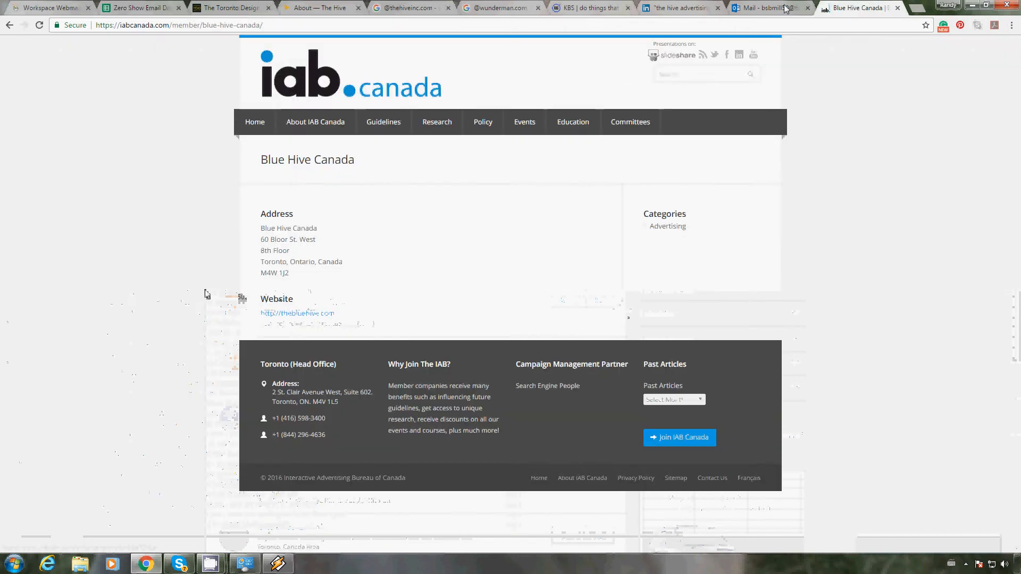
left_click(678, 8)
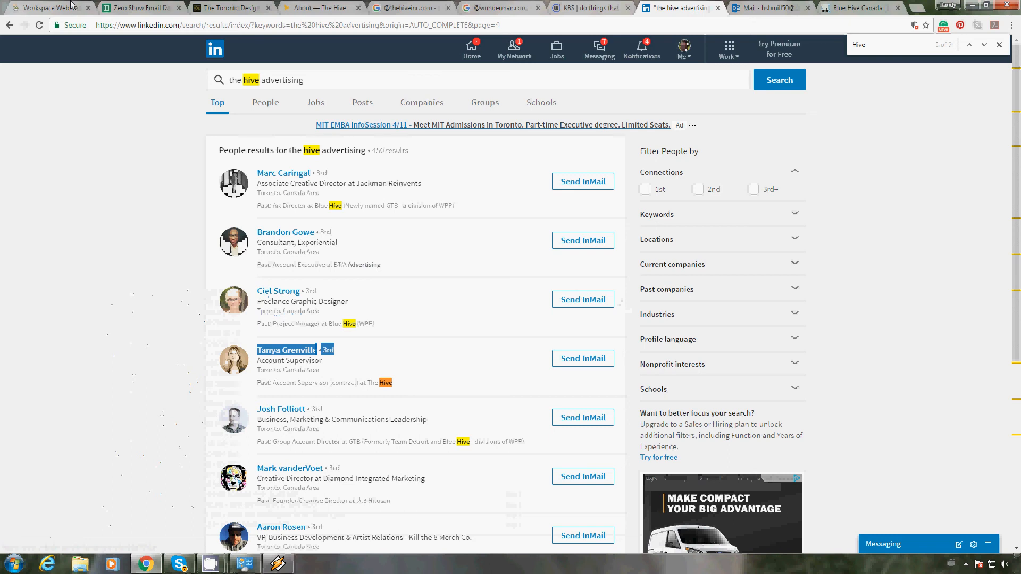
left_click(140, 8)
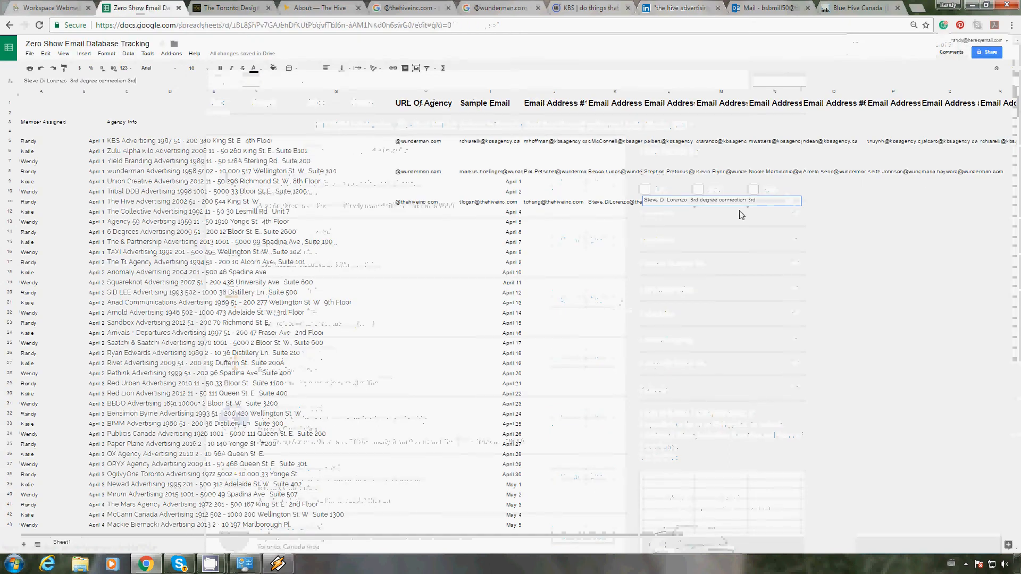
left_click(704, 218)
left_click(712, 202)
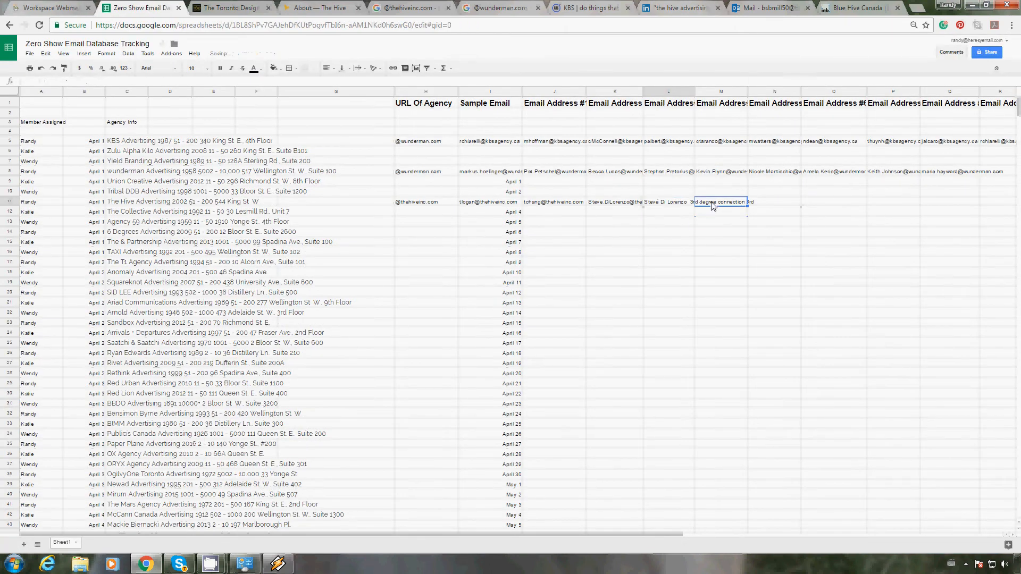
key("Left")
left_click(244, 81)
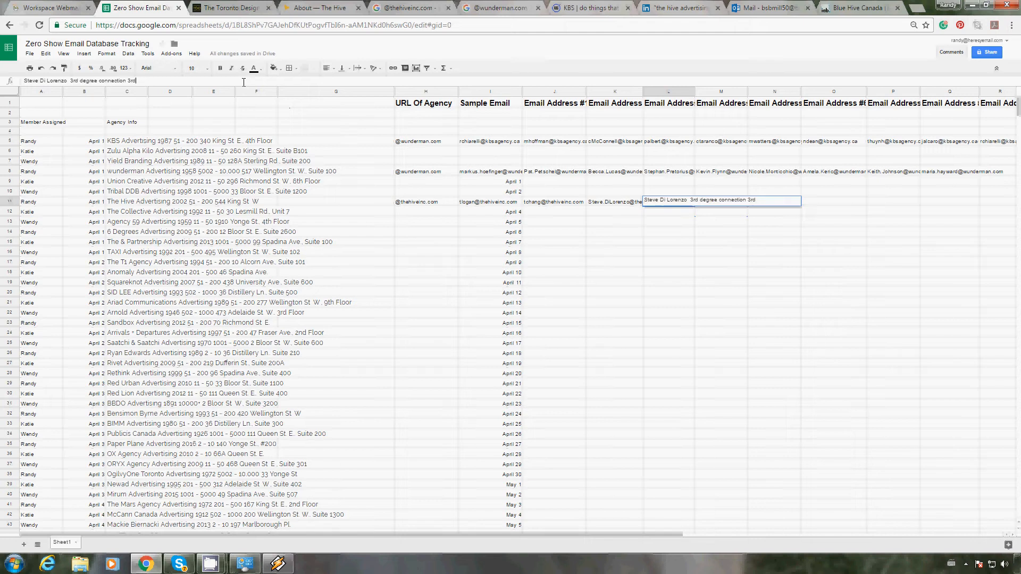
left_click_drag(243, 82, 24, 82)
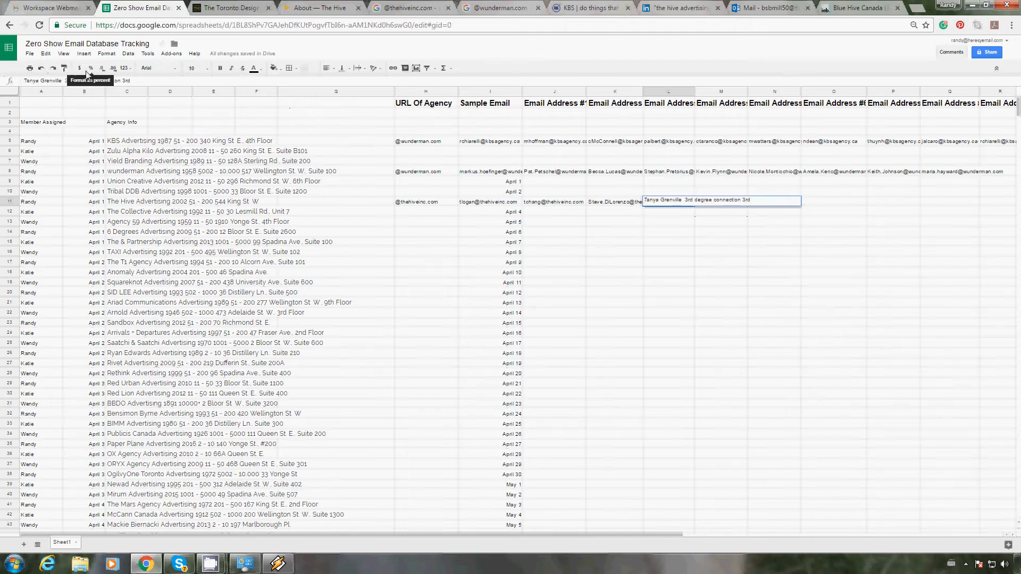
type(".")
key("Right")
key("Right")
type("@")
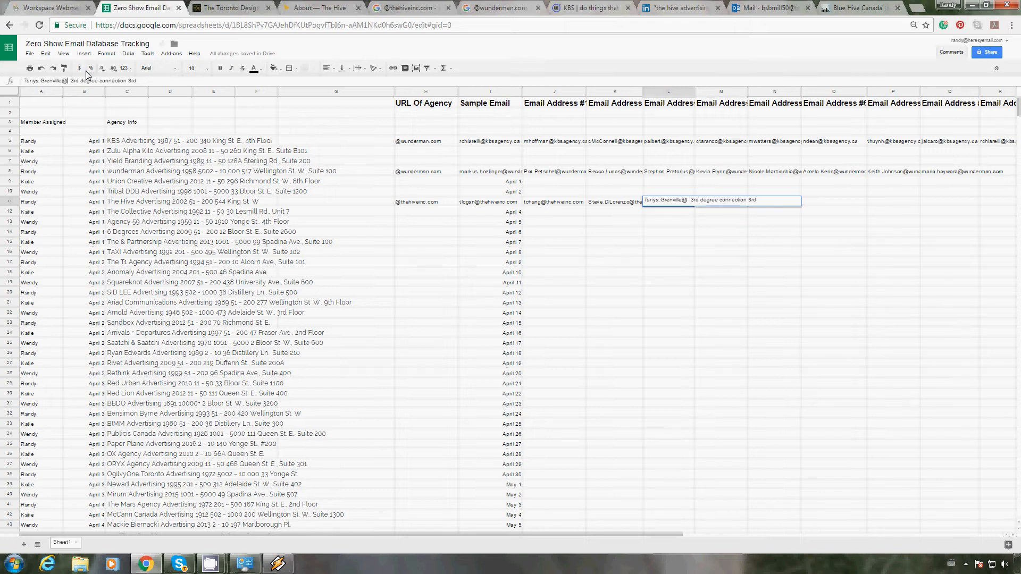
type("thehiveinc.com")
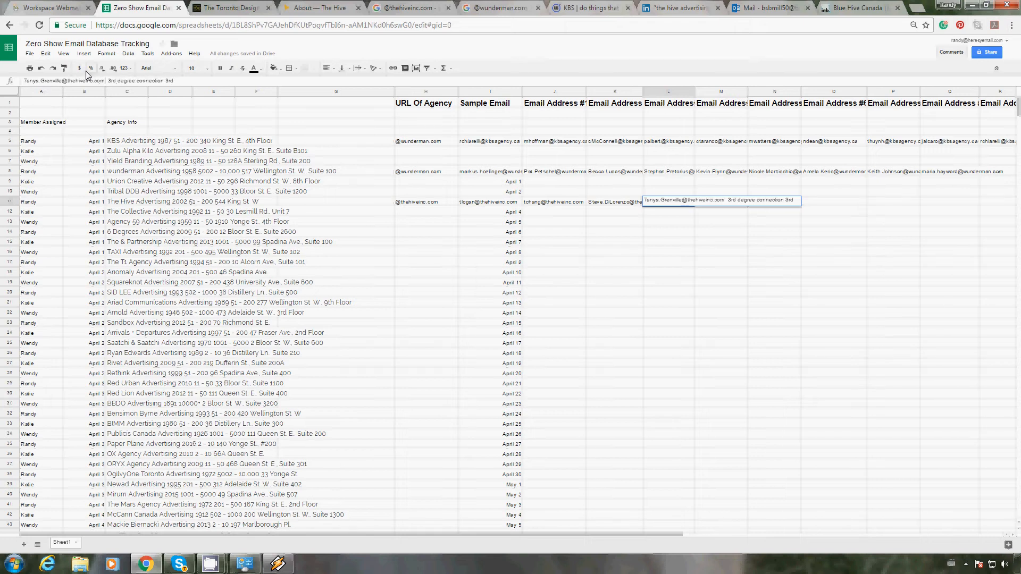
key("Delete")
key("Delete")
key("Delete")
key("Delete")
key("Delete")
key("Delete")
key("Delete")
key("Delete")
key("Delete")
key("Delete")
key("Delete")
key("Delete")
key("Delete")
key("Delete")
key("Delete")
key("Delete")
key("Delete")
key("Delete")
key("Delete")
key("Delete")
key("Return")
key("Up")
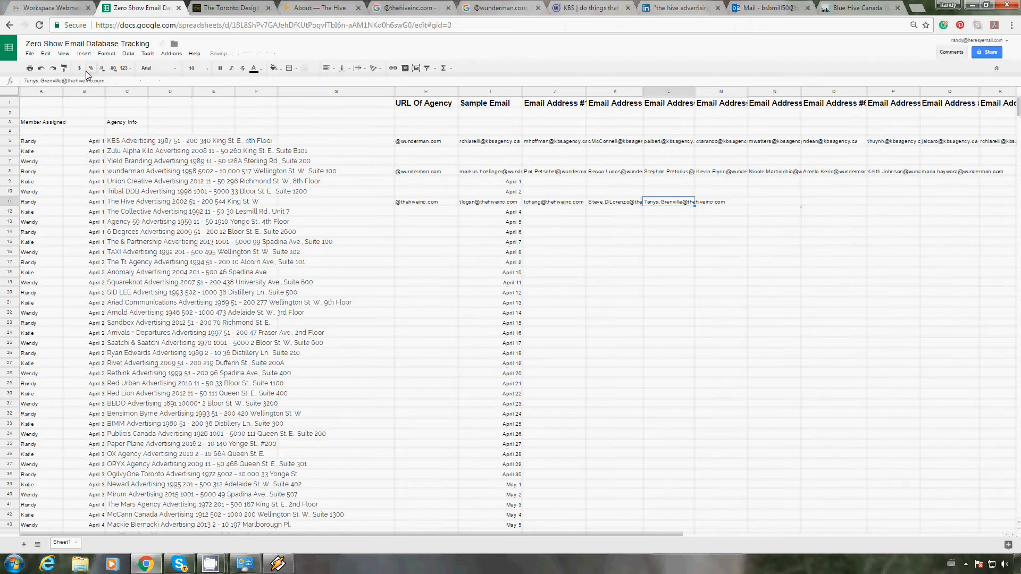
key("ctrl+c")
left_click(505, 9)
scroll(451, 198, "up", 4)
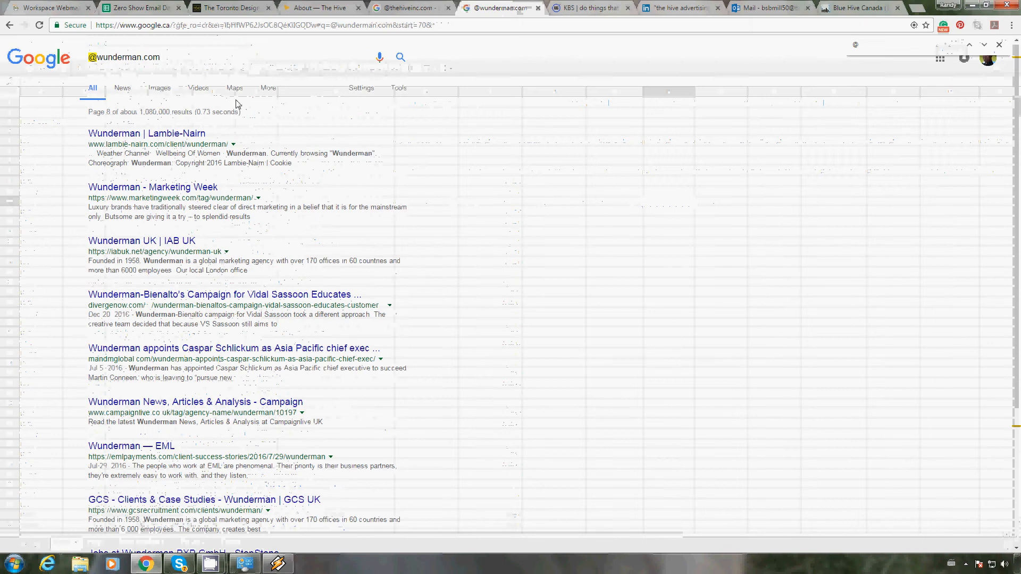
triple_click(194, 56)
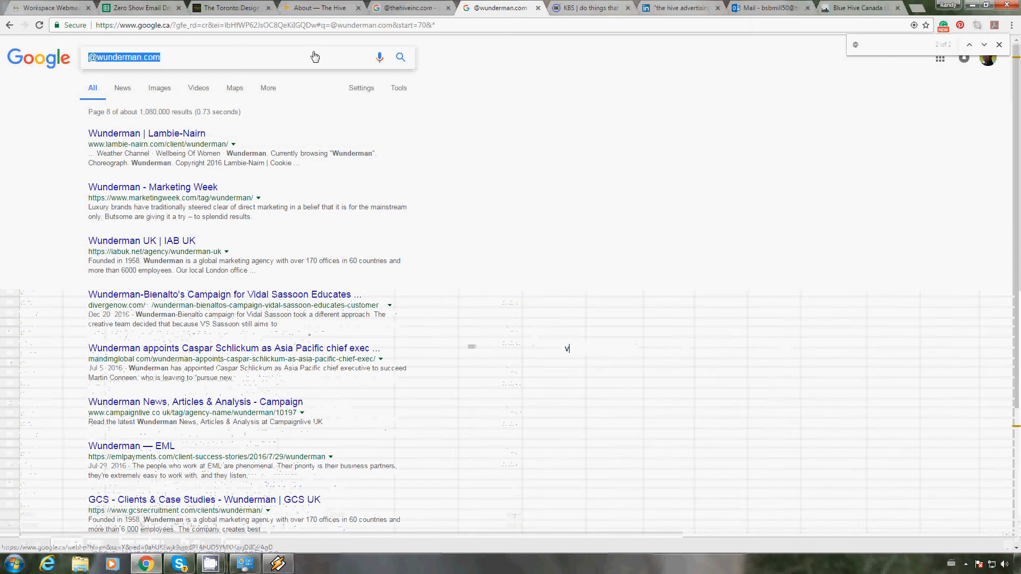
type("v")
key("BackSpace")
key("ctrl+v")
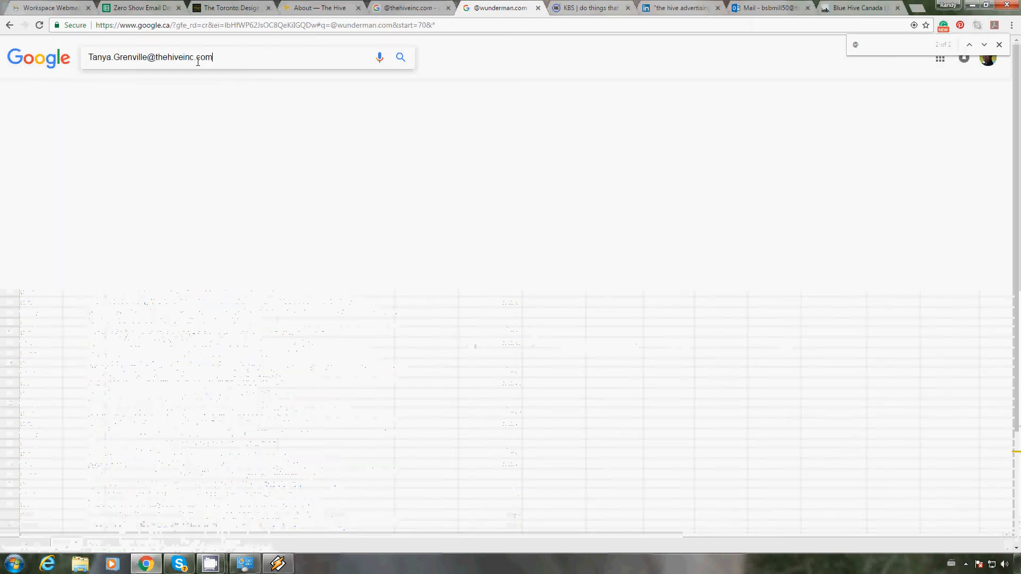
key("Right")
key("Right")
key("Right")
key("Right")
key("Right")
key("Right")
key("Right")
key("Right")
key("Right")
key("BackSpace")
key("BackSpace")
key("BackSpace")
key("BackSpace")
key("BackSpace")
key("BackSpace")
key("BackSpace")
key("BackSpace")
key("BackSpace")
key("BackSpace")
key("BackSpace")
key("BackSpace")
key("BackSpace")
key("BackSpace")
key("BackSpace")
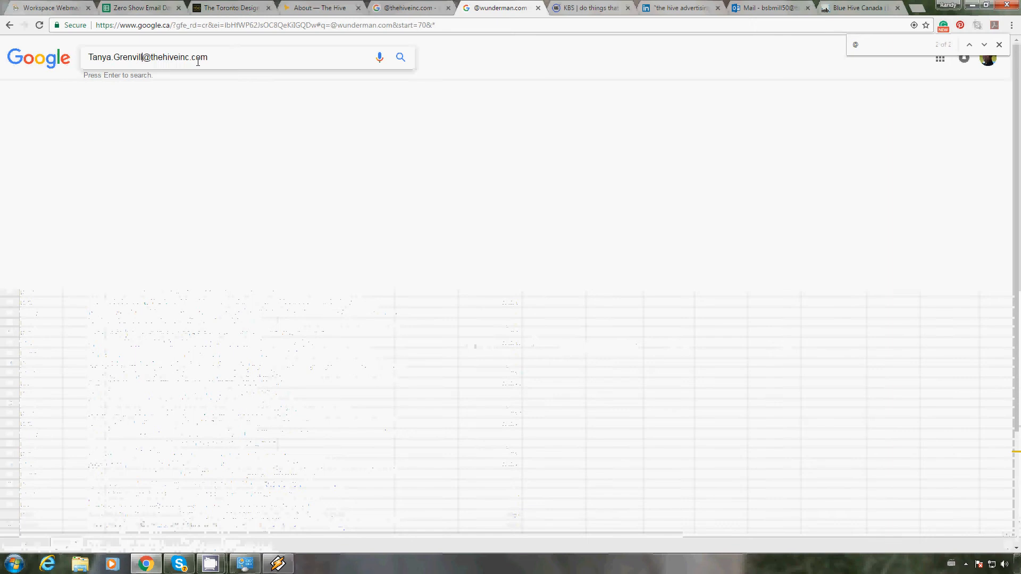
key("Return")
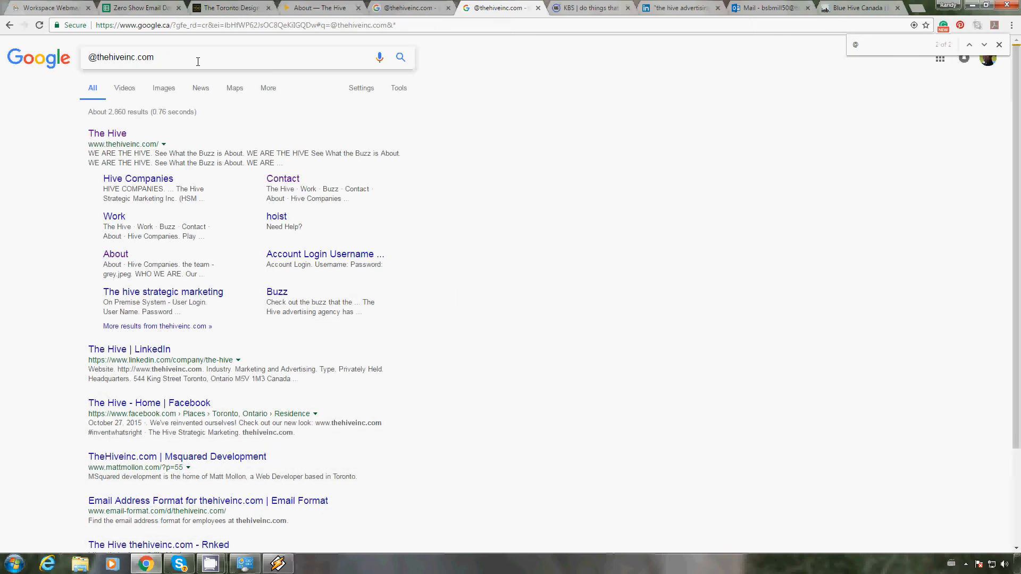
left_click(983, 46)
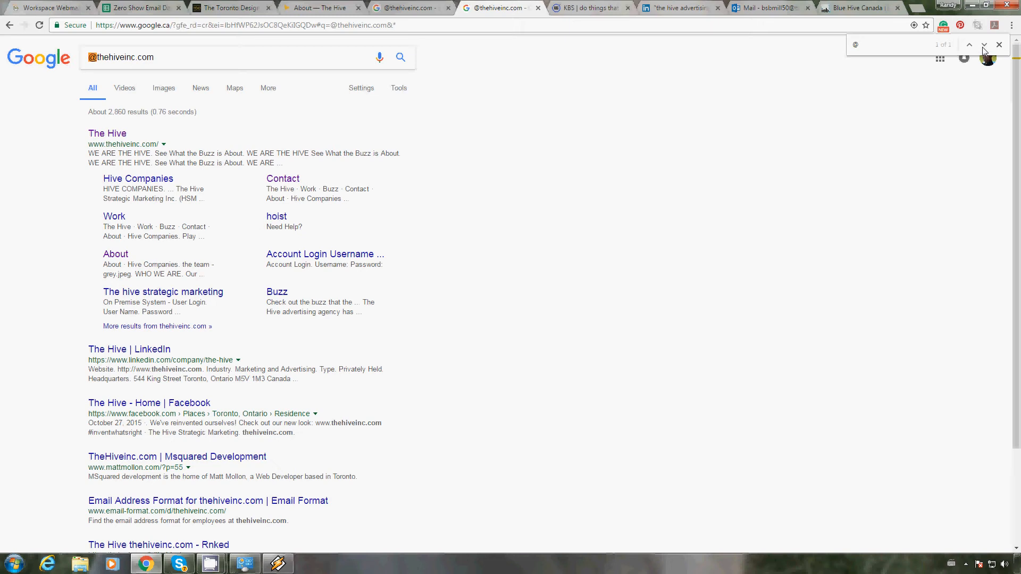
left_click(984, 45)
type("thehiveinc.")
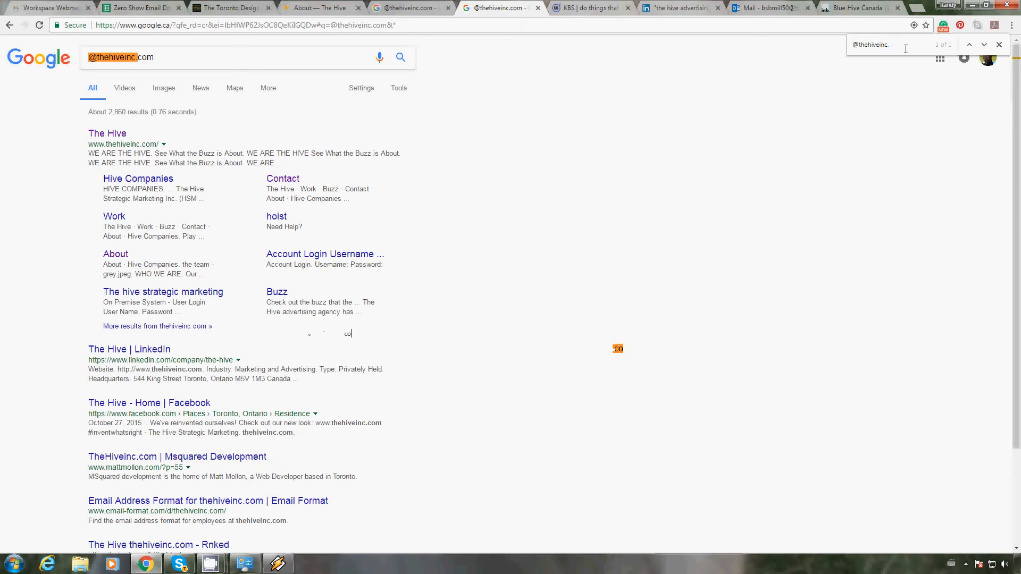
type("com")
left_click_drag(1017, 151, 1019, 363)
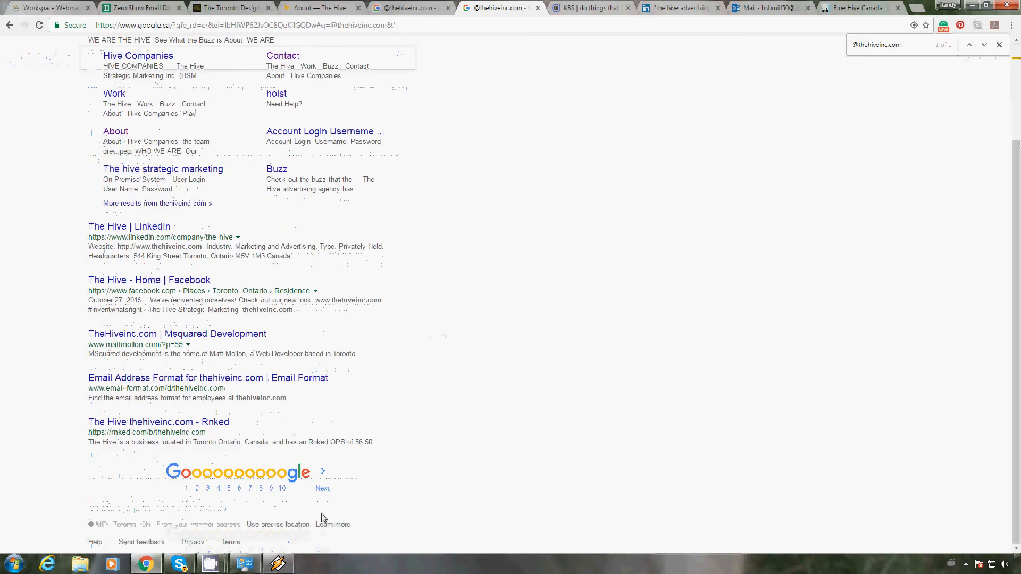
left_click(323, 489)
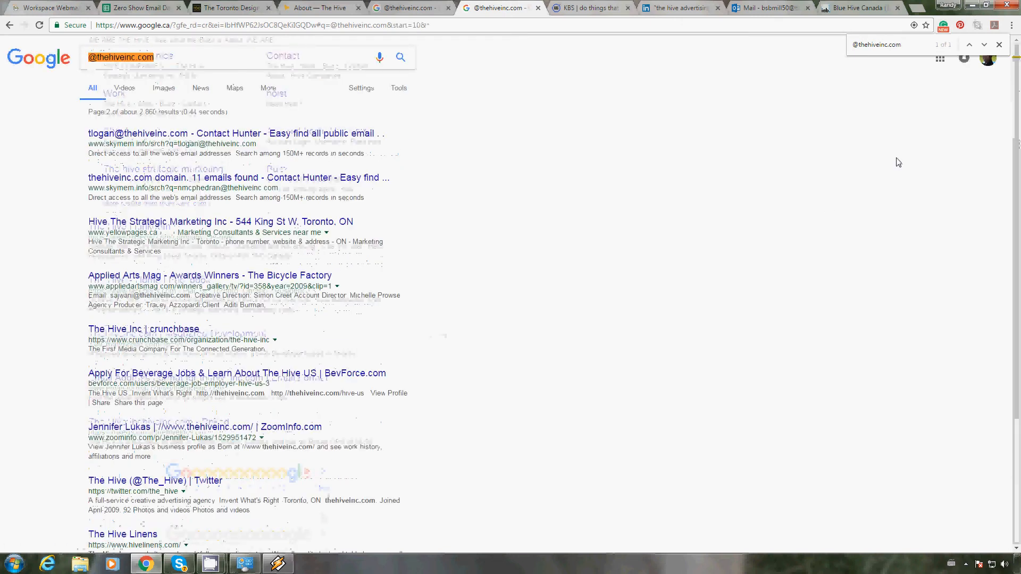
left_click(985, 45)
left_click(985, 46)
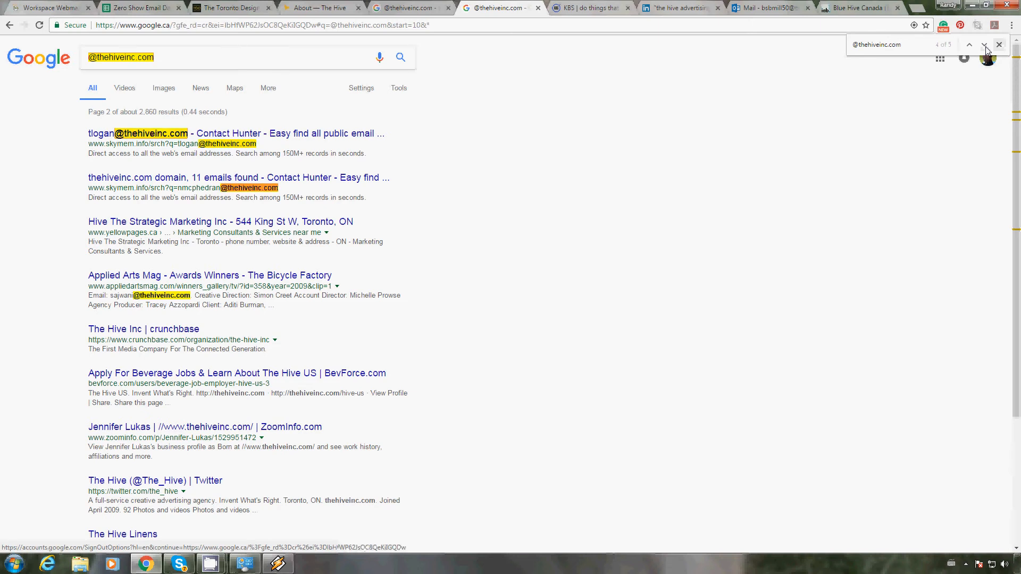
left_click(985, 46)
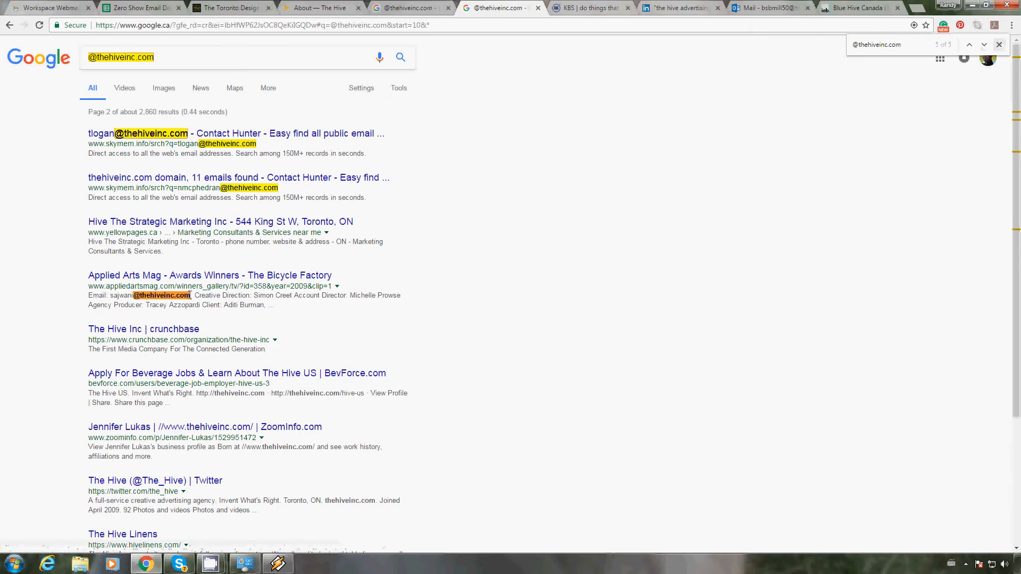
left_click_drag(190, 295, 110, 295)
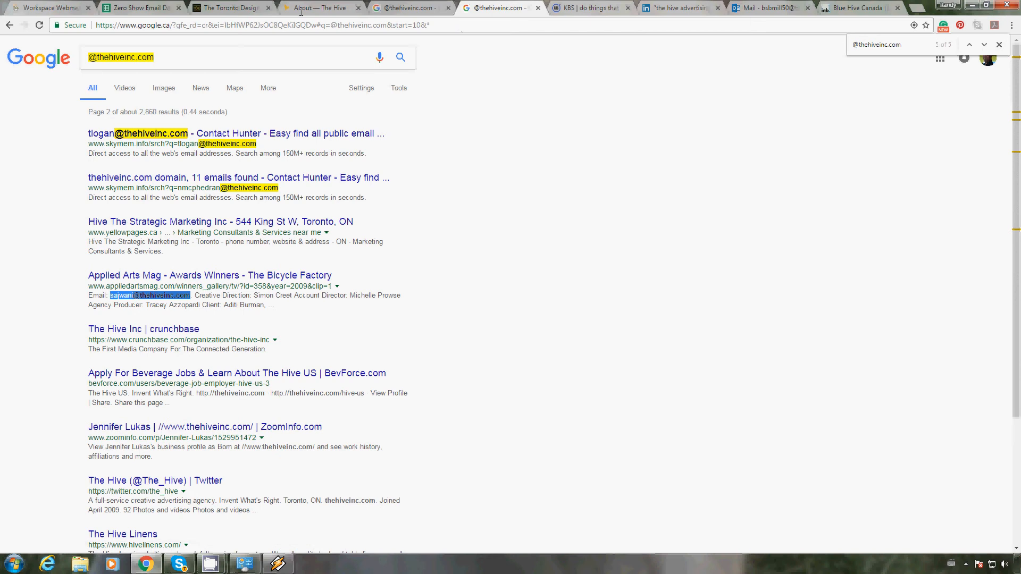
left_click(118, 5)
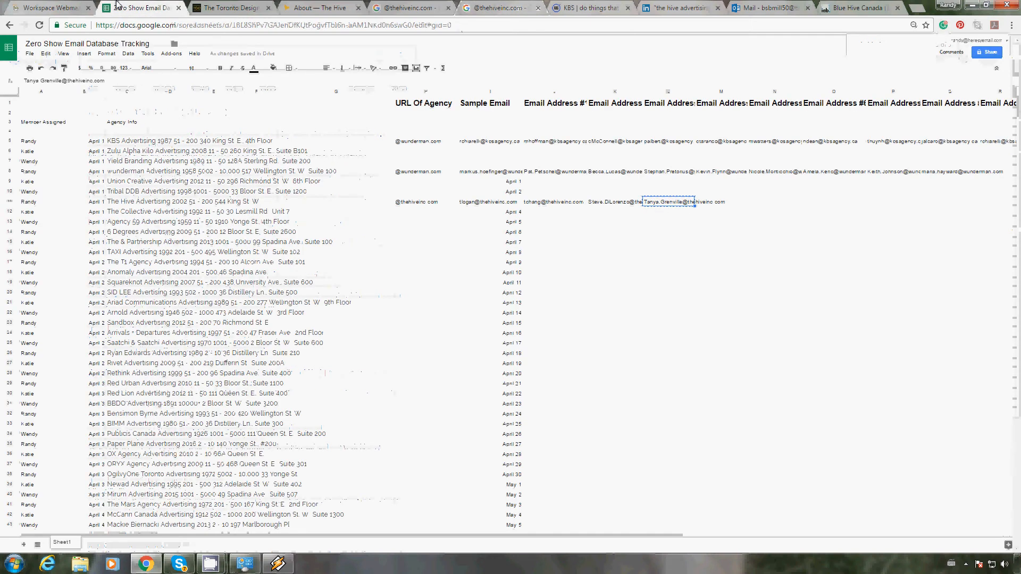
key("Right")
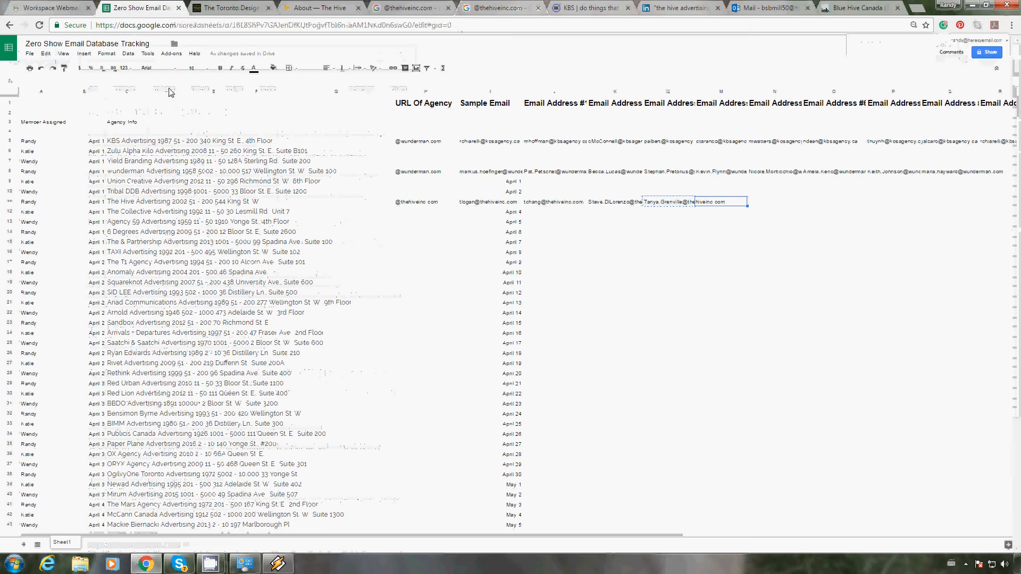
key("Return")
key("ctrl+v")
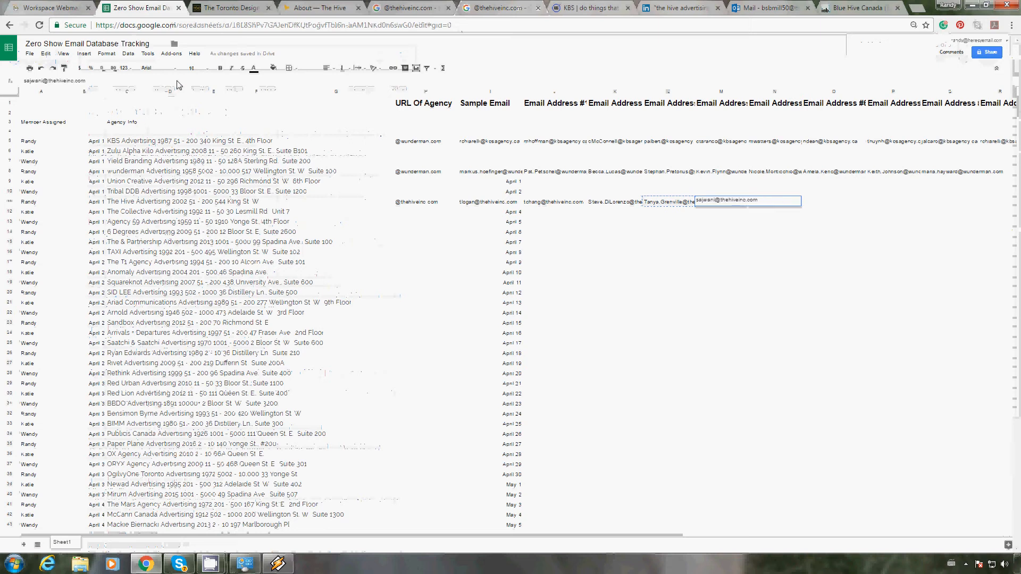
key("Return")
Step: Shorten the first name in The Hive's Email Address #2 to its initial and remove the dot before the last name
key("Up")
key("Left")
key("Left")
key("Left")
key("Left")
key("Left")
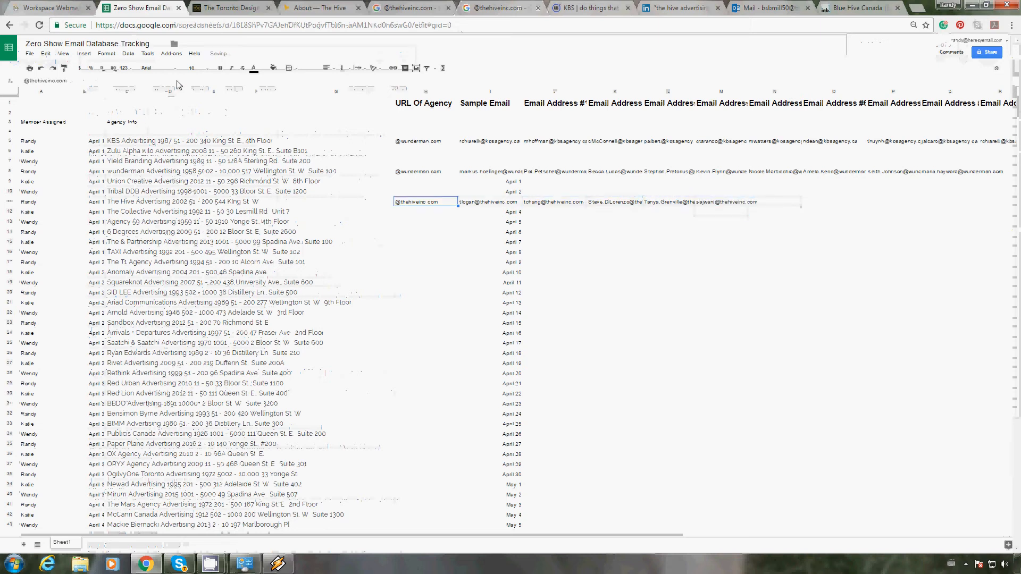
key("Right")
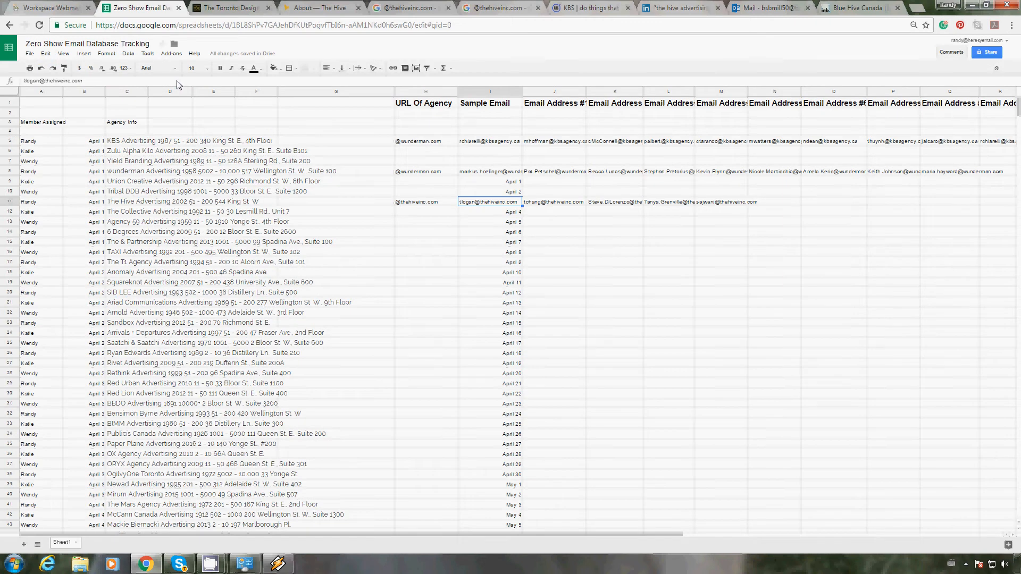
key("Right")
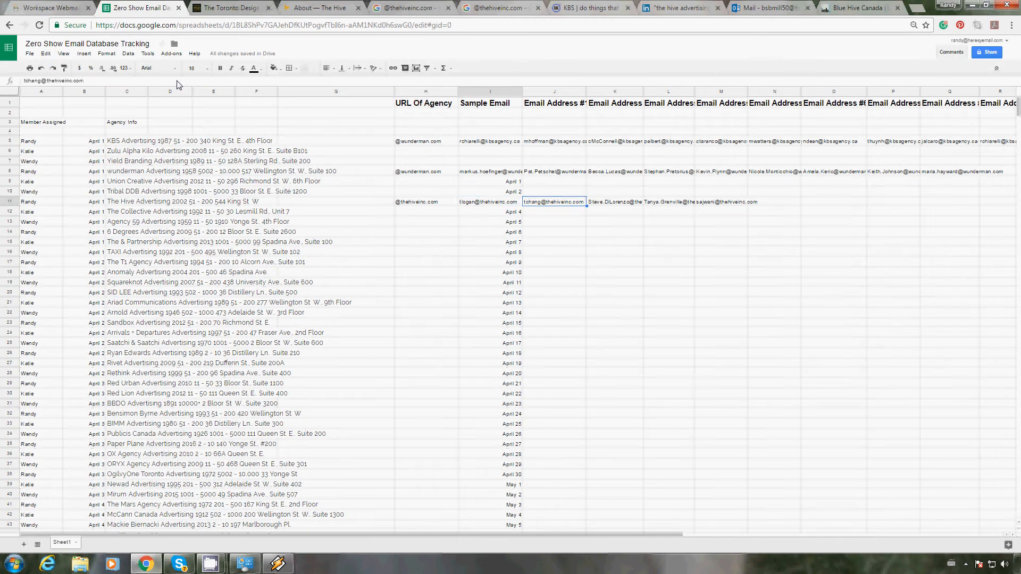
key("Right")
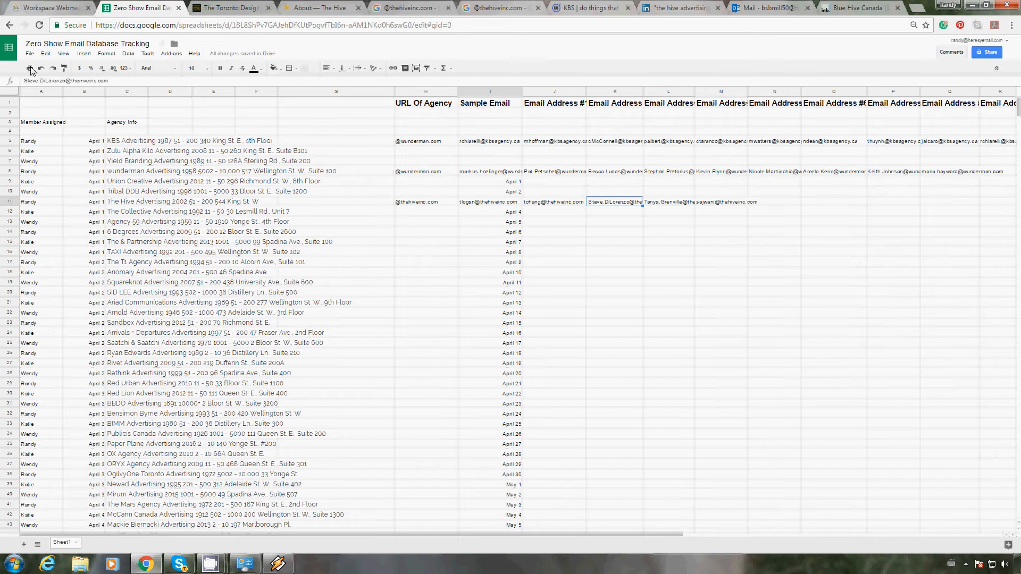
left_click(74, 82)
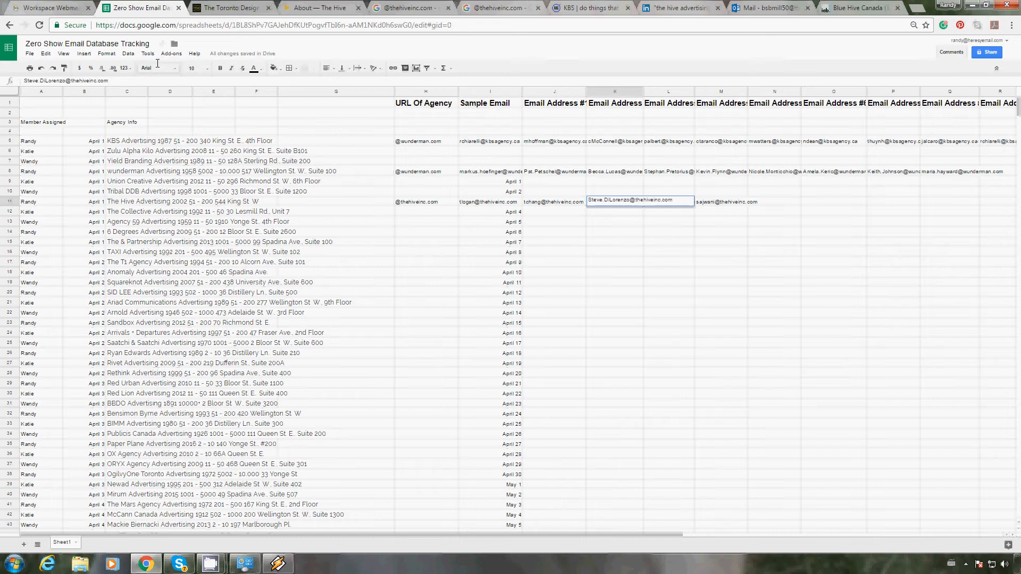
key("Delete")
key("Delete")
key("Delete")
key("Delete")
key("Delete")
key("Right")
key("Return")
Step: Change The Hive's Email Address #3 to the same first-initial-plus-last-name format without a dot
key("Up")
key("Right")
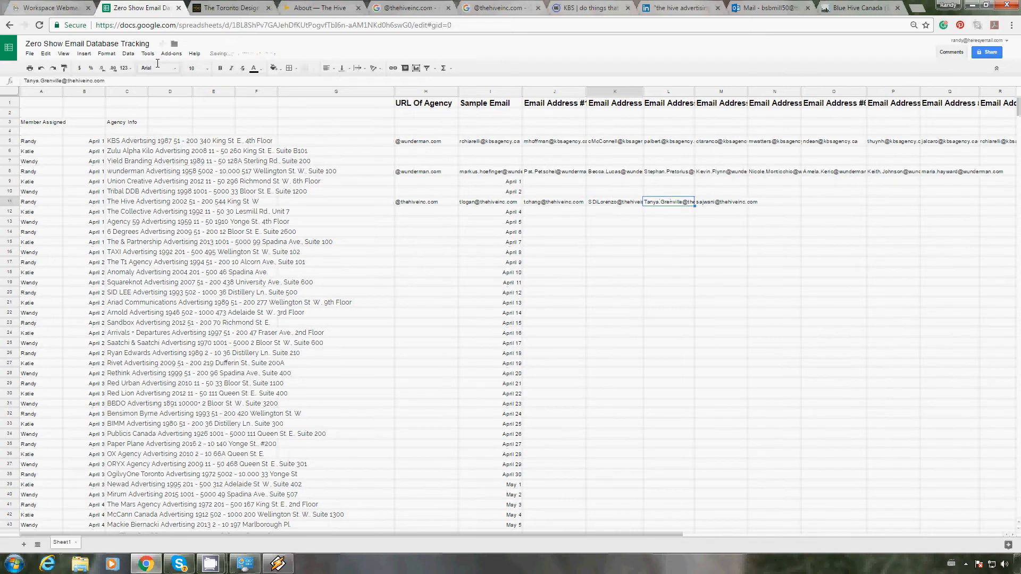
left_click(29, 81)
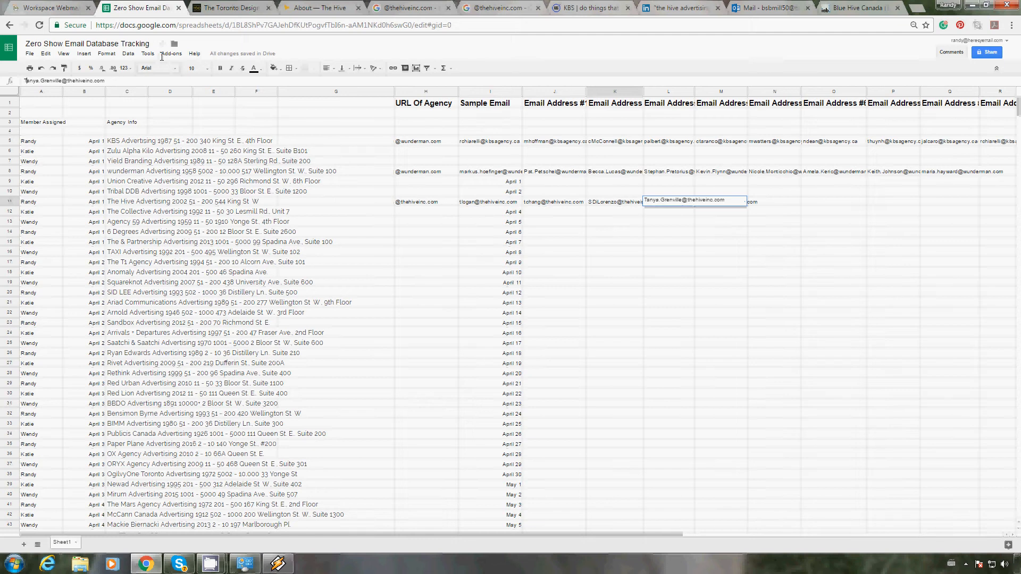
key("Delete")
key("Delete")
key("Delete")
key("Delete")
key("Delete")
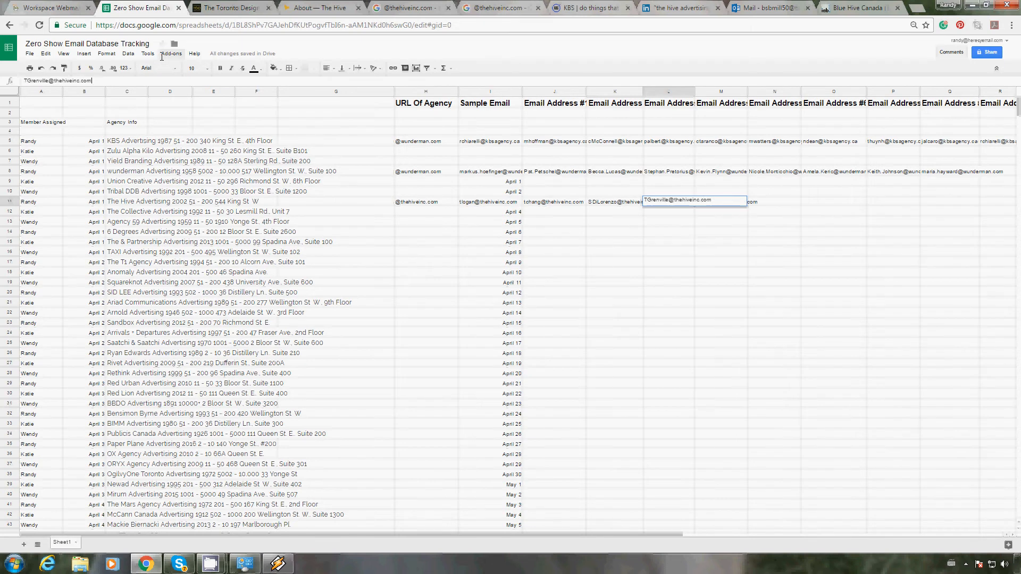
key("Return")
key("Up")
key("Right")
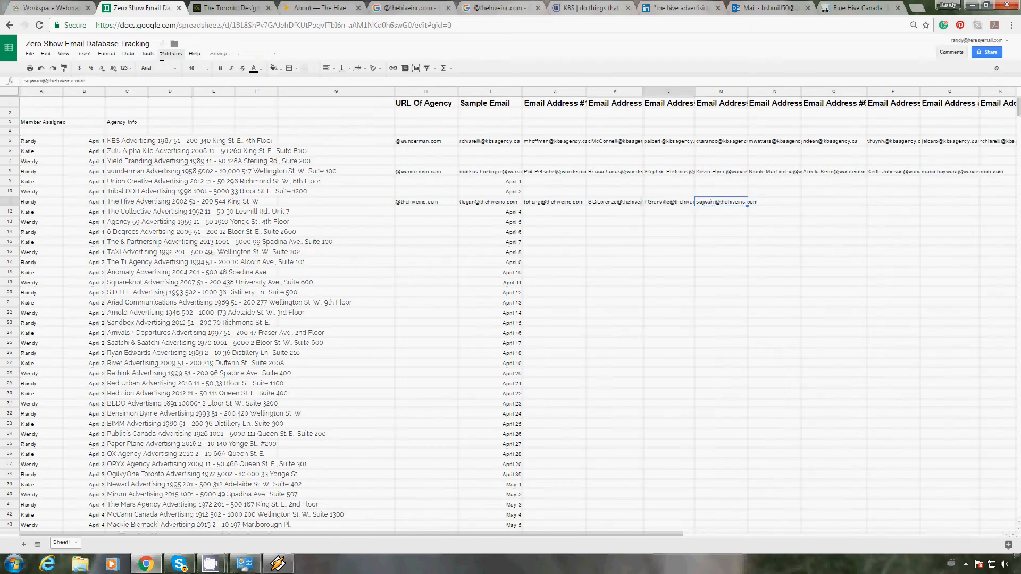
left_click(849, 8)
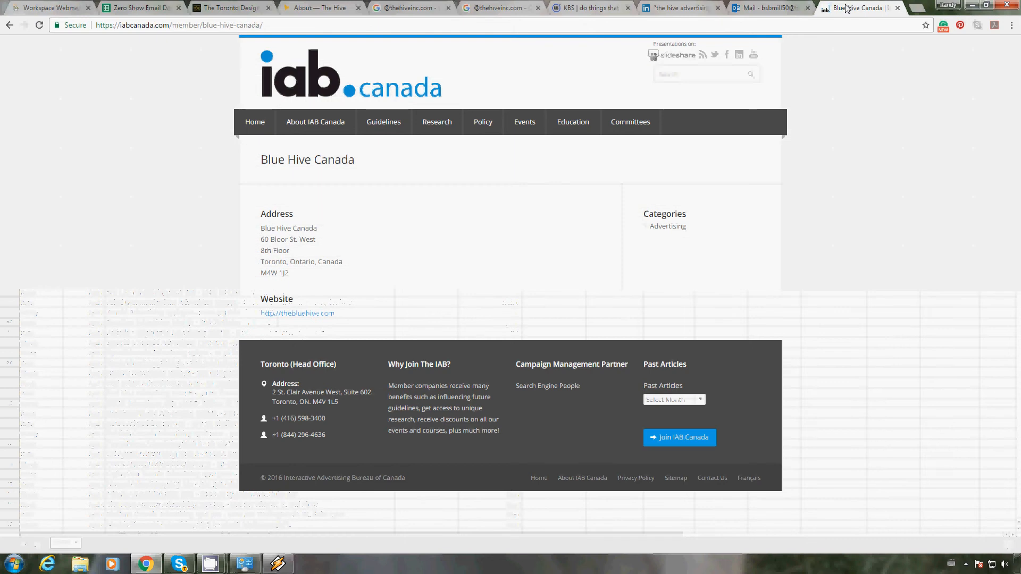
left_click(503, 8)
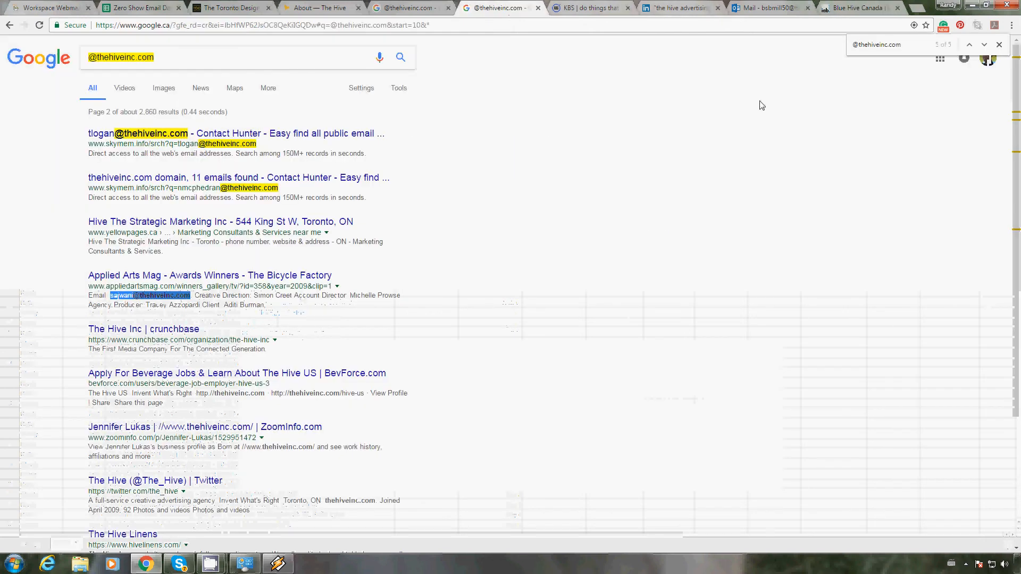
left_click(985, 47)
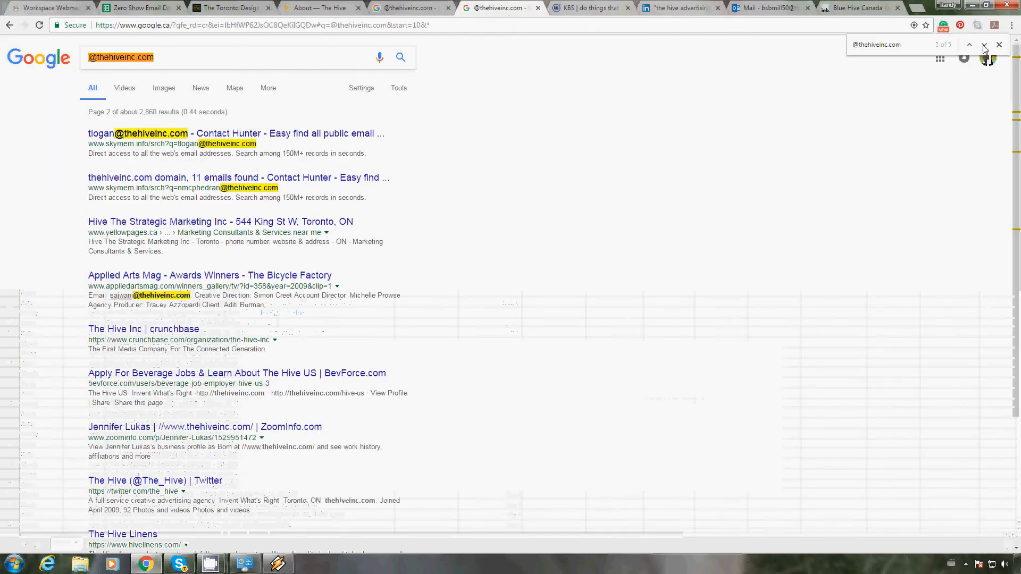
left_click(984, 47)
left_click(984, 47)
left_click(984, 47)
left_click(984, 46)
left_click(984, 47)
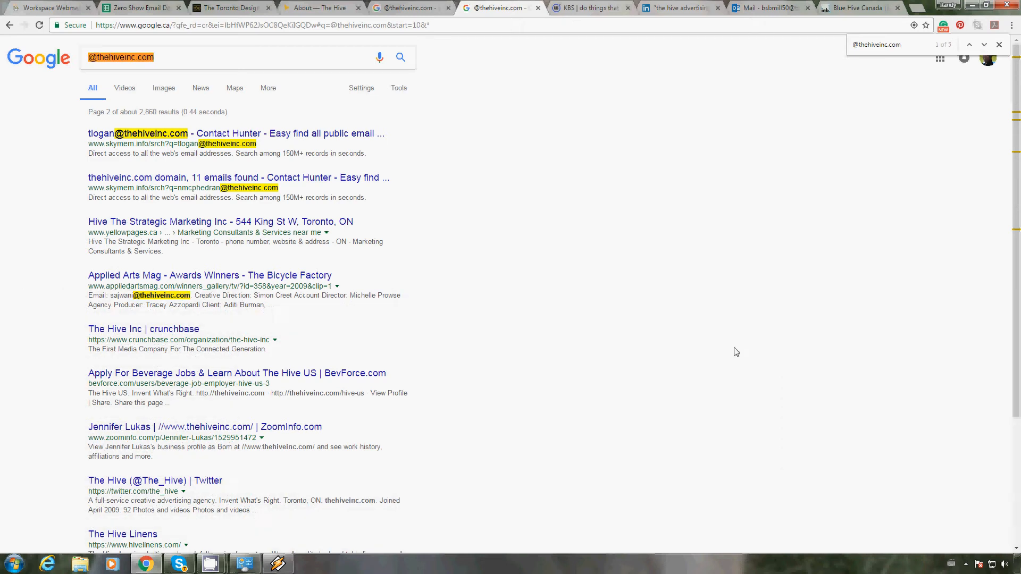
scroll(736, 351, "down", 3)
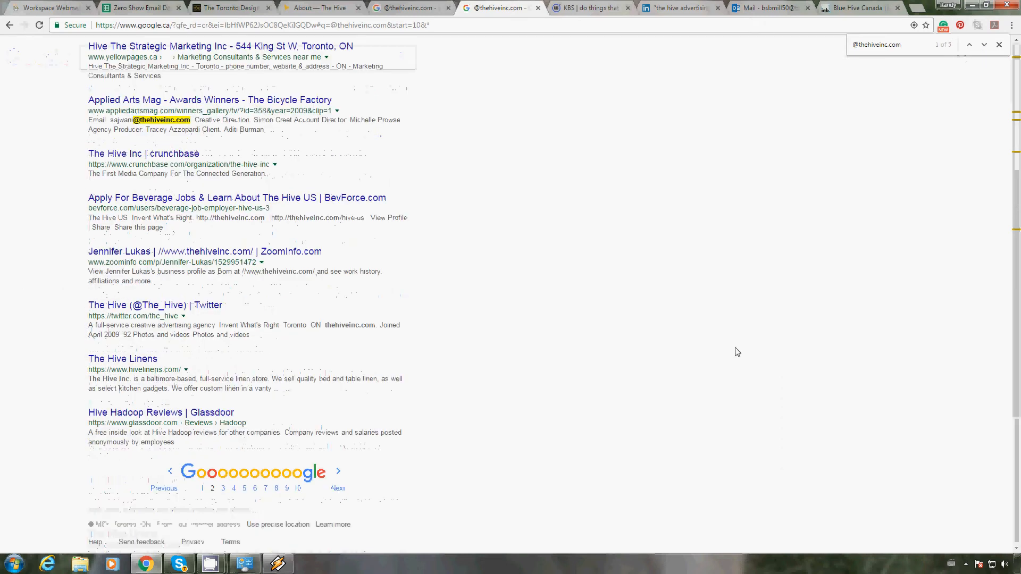
left_click(338, 487)
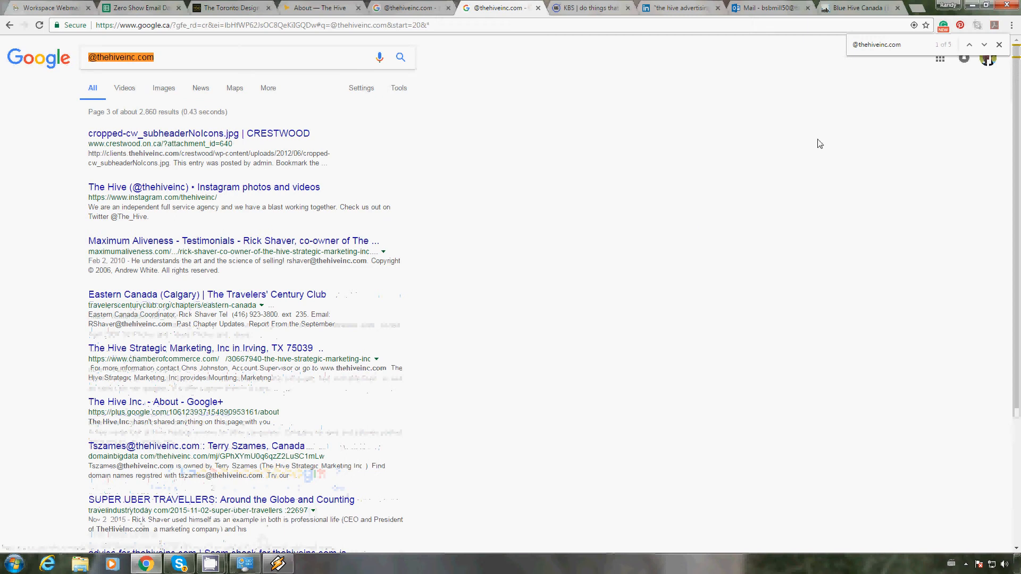
left_click(983, 48)
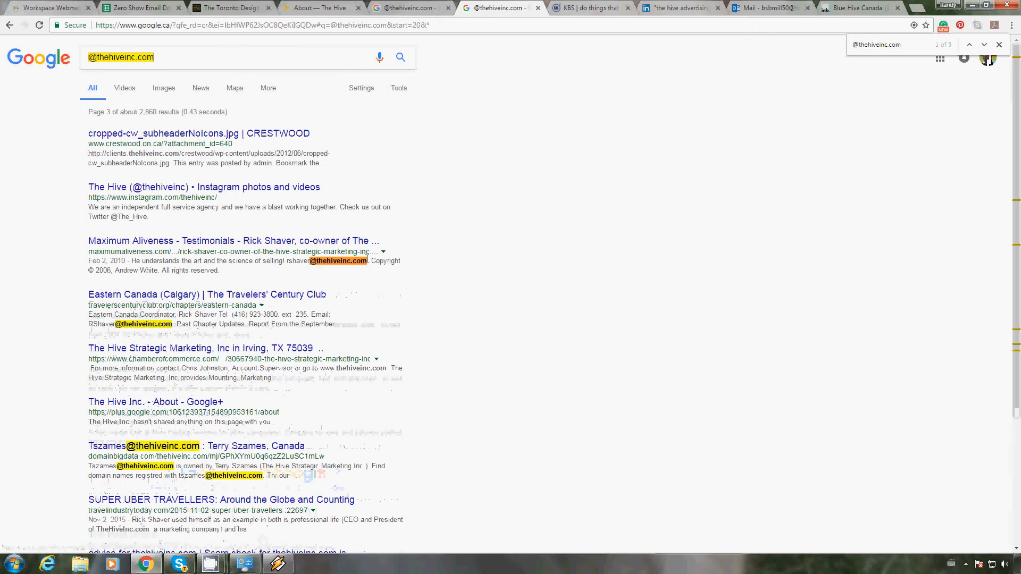
left_click_drag(367, 261, 287, 261)
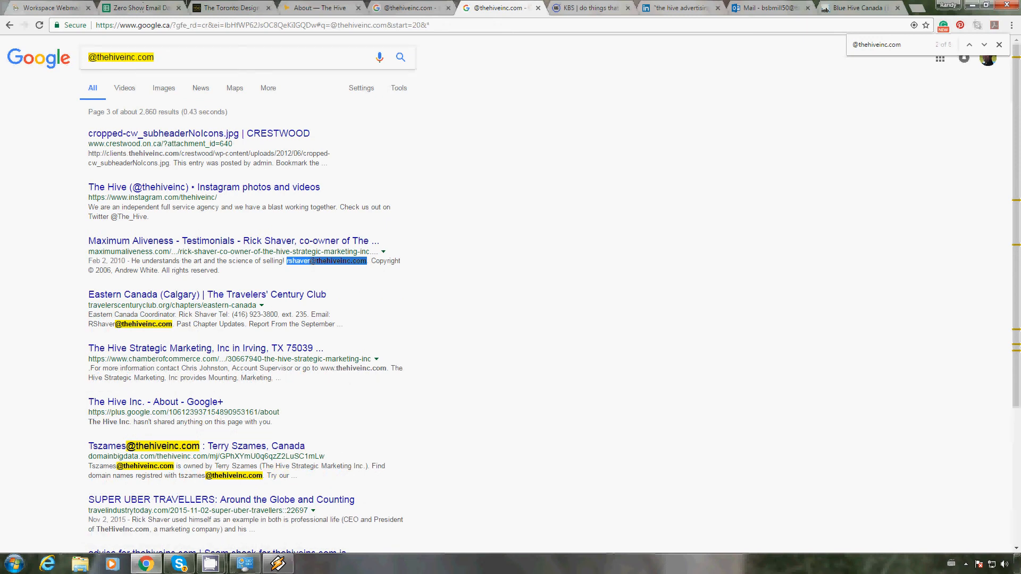
left_click(145, 6)
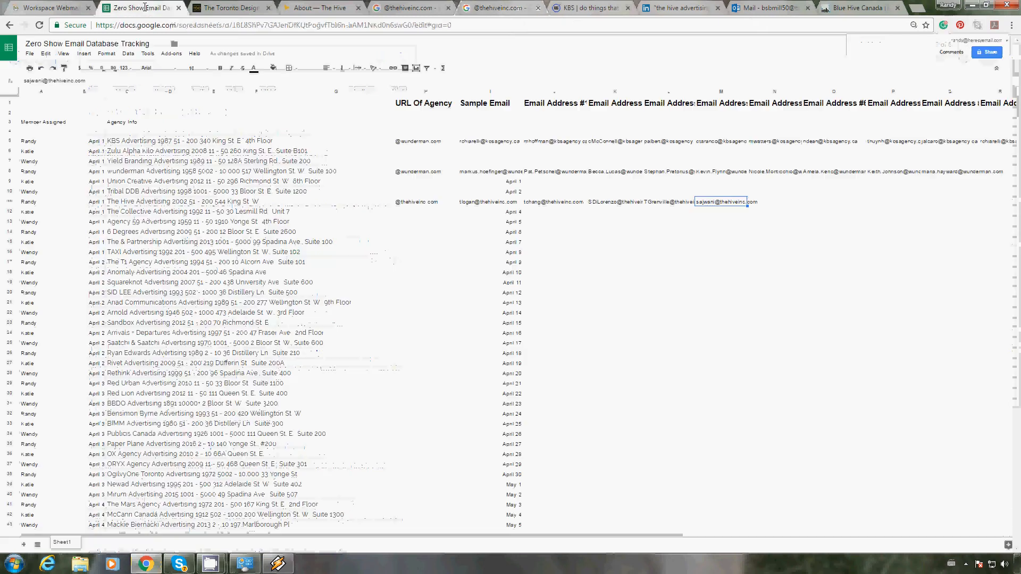
left_click(294, 82)
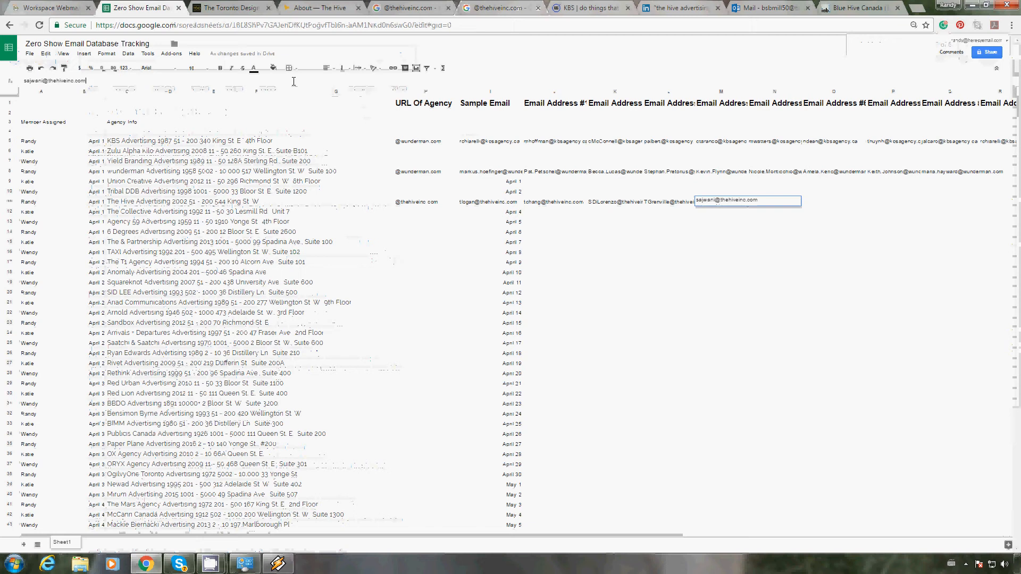
key("Tab")
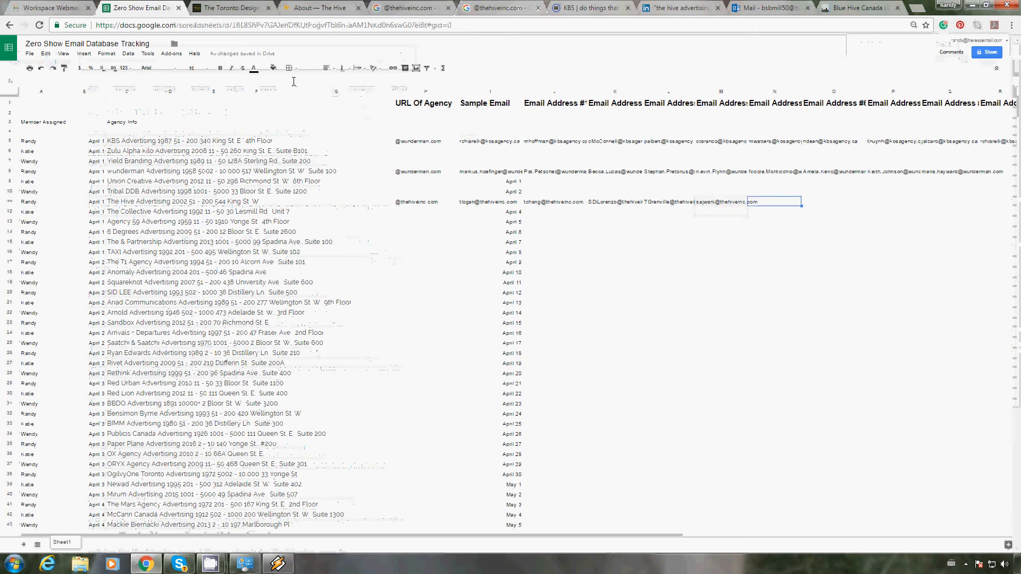
key("ctrl+v")
key("Return")
key("Up")
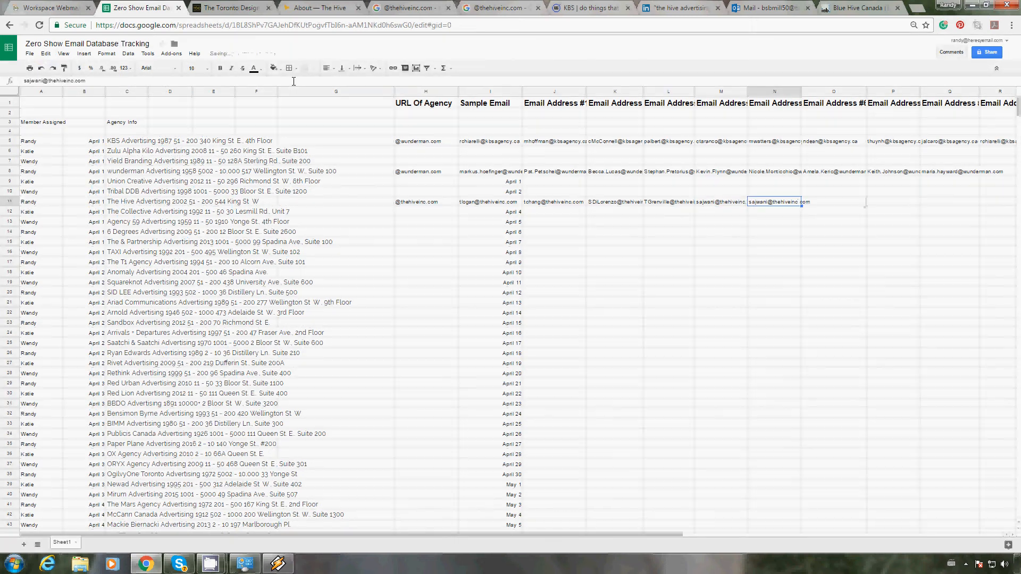
left_click(467, 13)
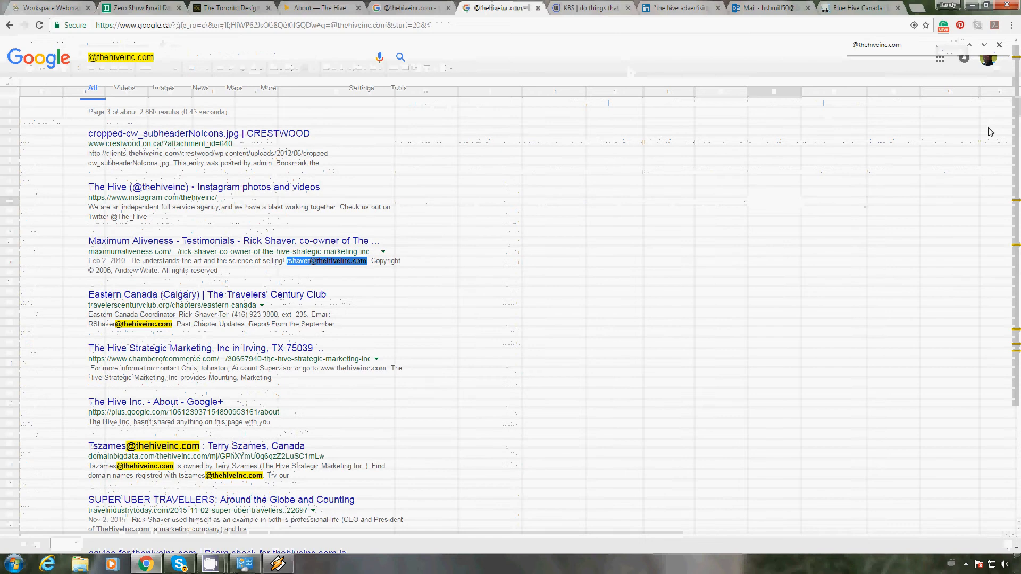
left_click(984, 46)
left_click(984, 46)
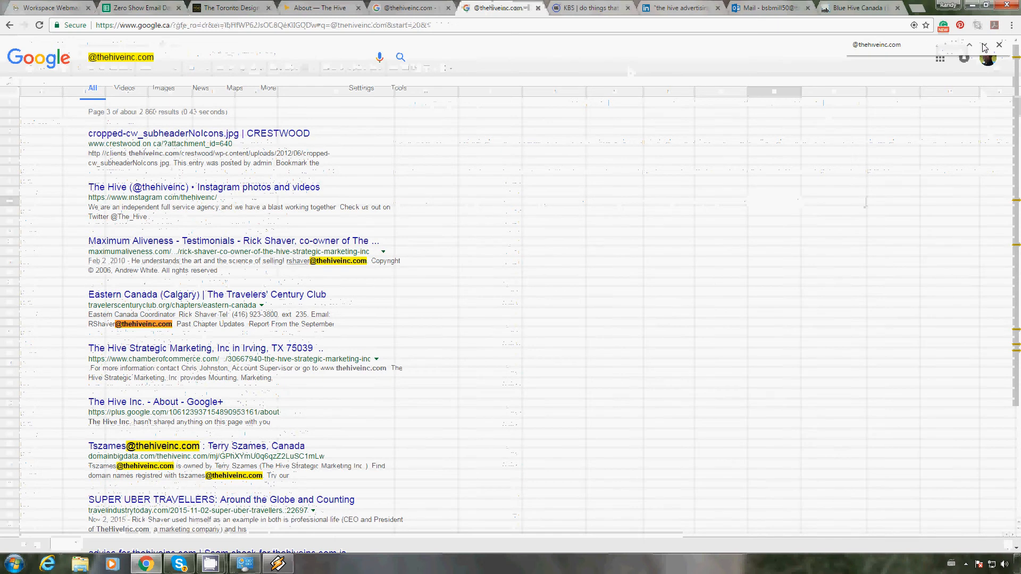
left_click(984, 45)
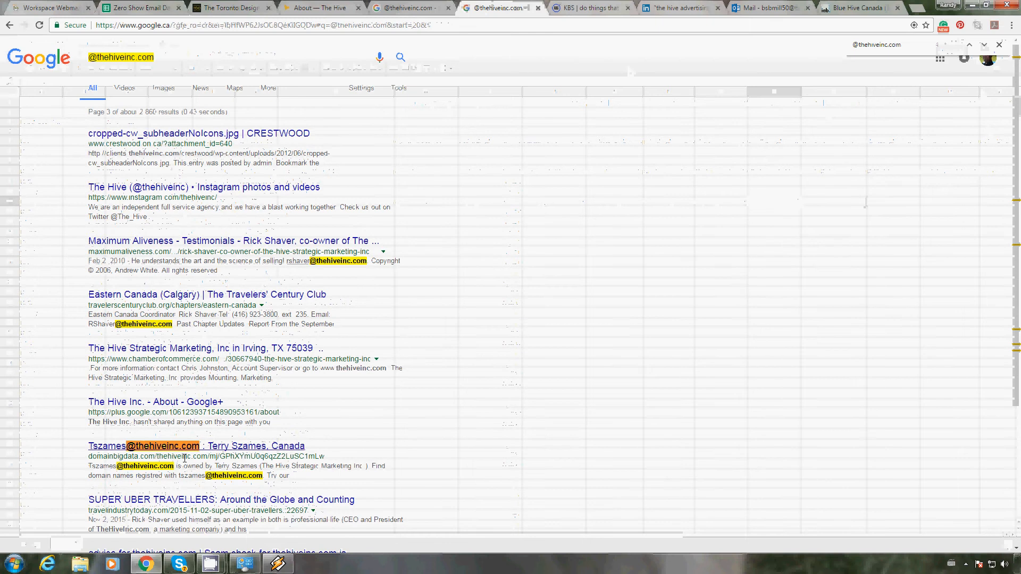
left_click_drag(173, 466, 88, 466)
key("ctrl+c")
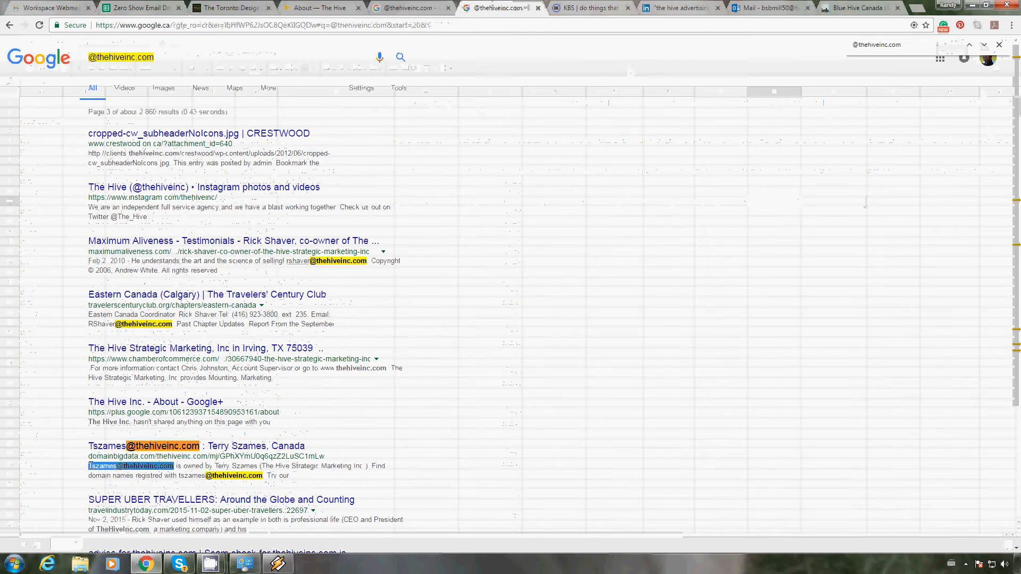
left_click(142, 10)
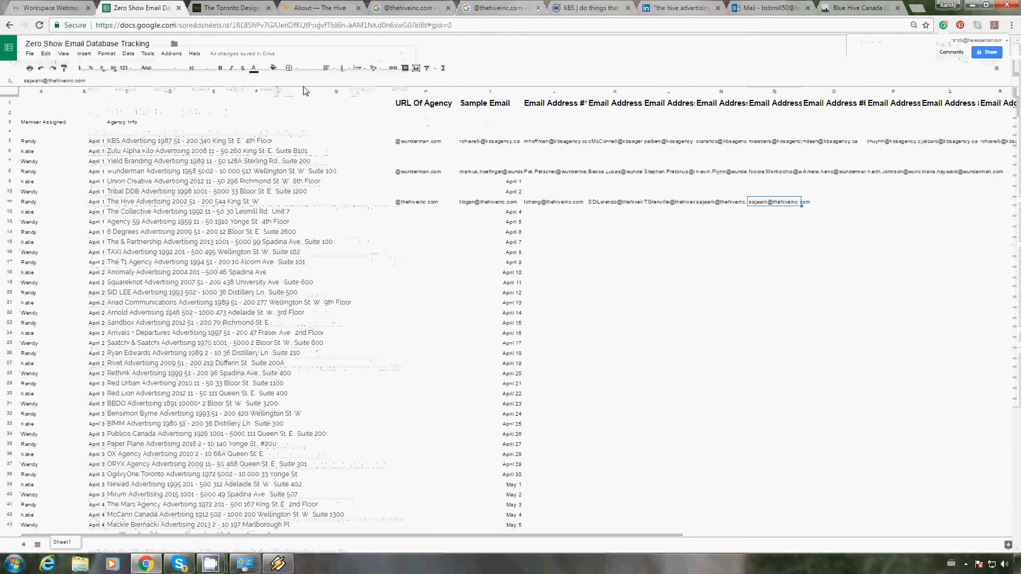
key("Return")
key("Tab")
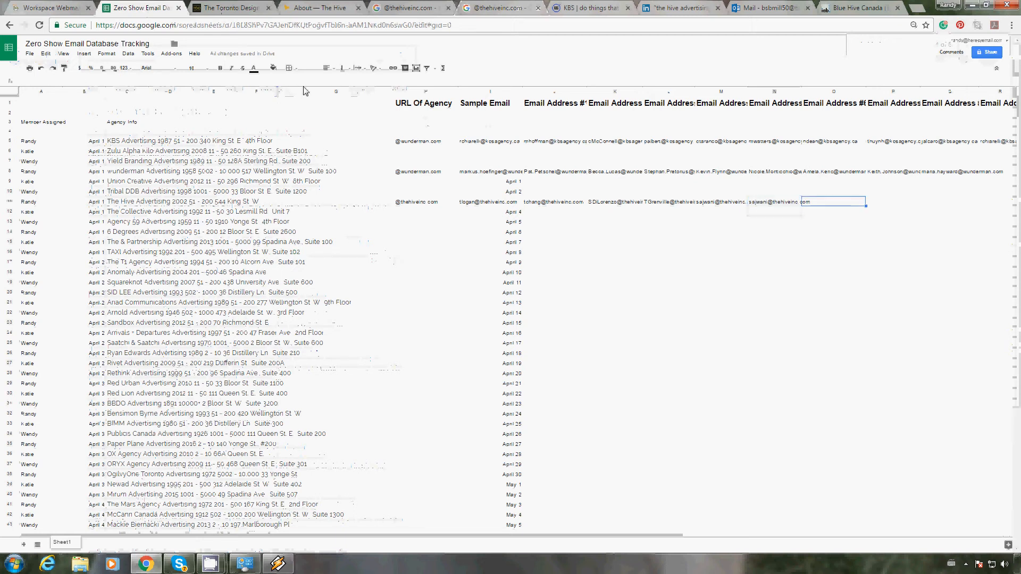
key("Return")
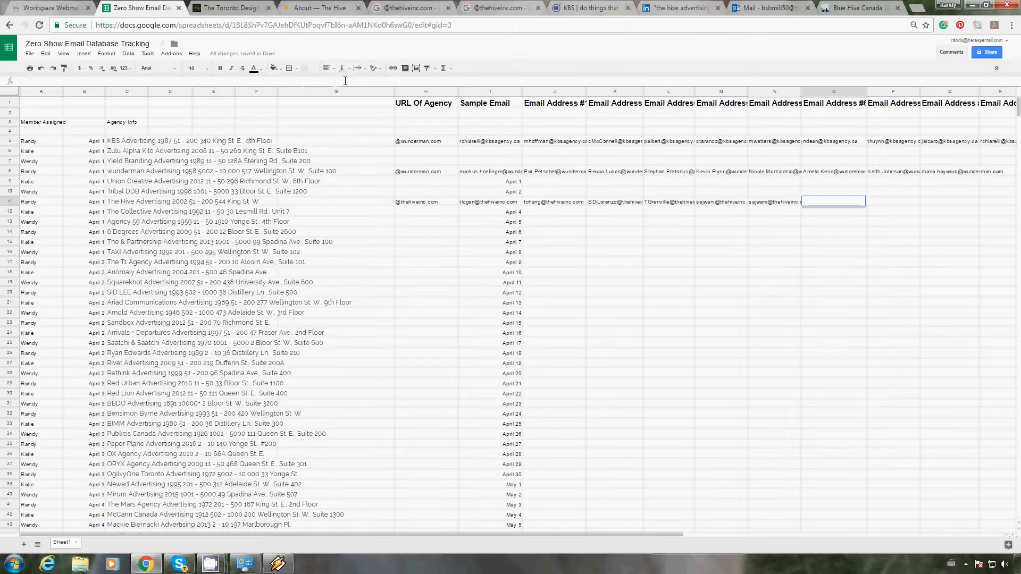
key("ctrl+v")
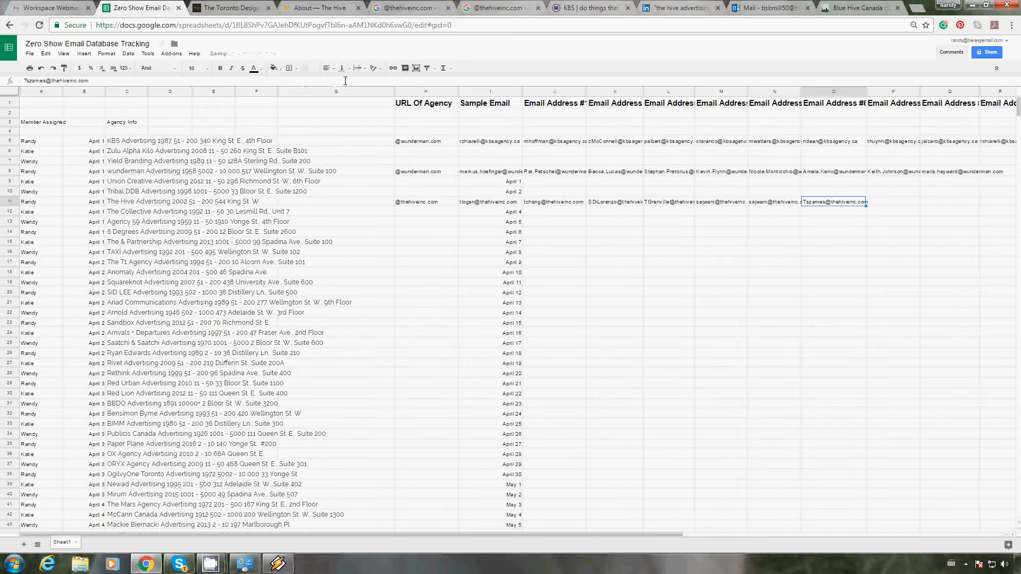
key("Tab")
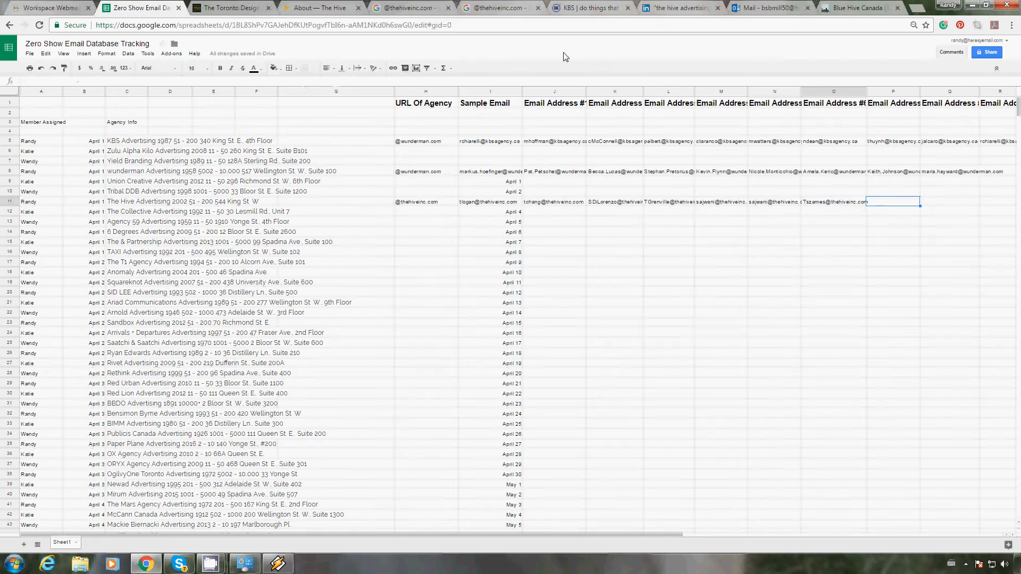
Step: Go to the 6 Degrees entry in the Agency Info column and copy it
key("Down")
key("Down")
key("Down")
key("Left")
key("Left")
key("Left")
key("Left")
key("Left")
key("Left")
key("Left")
key("Left")
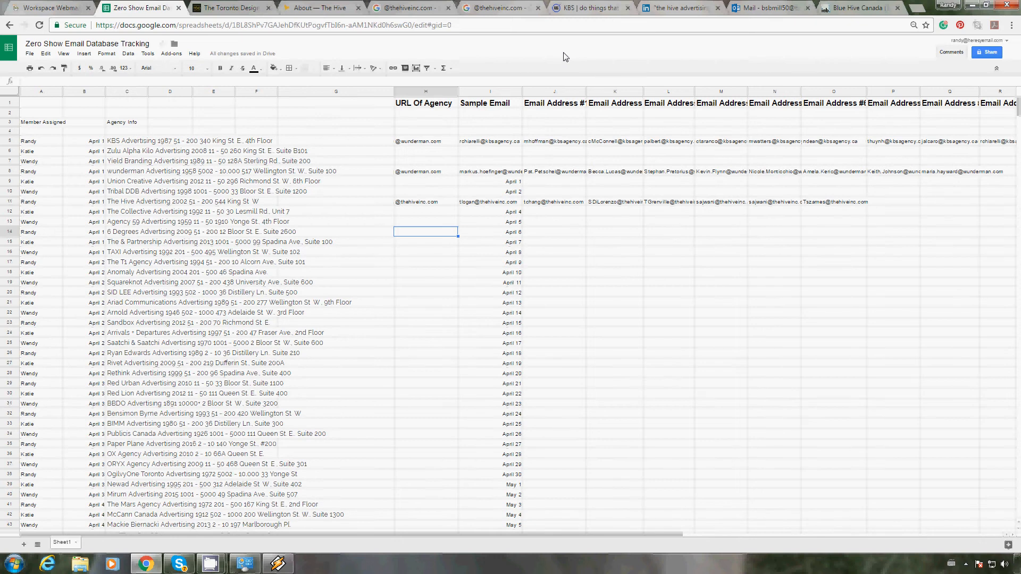
key("Left")
key("Left")
key("Left")
key("Left")
key("Left")
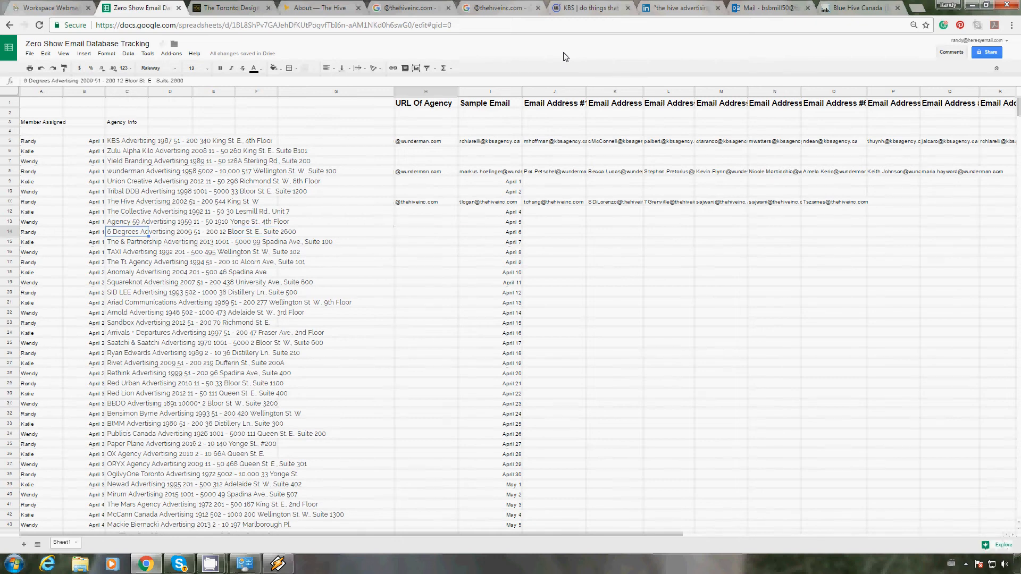
Step: Search the Toronto Design Directory page for "6 degre" and open the 6 Degrees agency's website from its listing
left_click(224, 8)
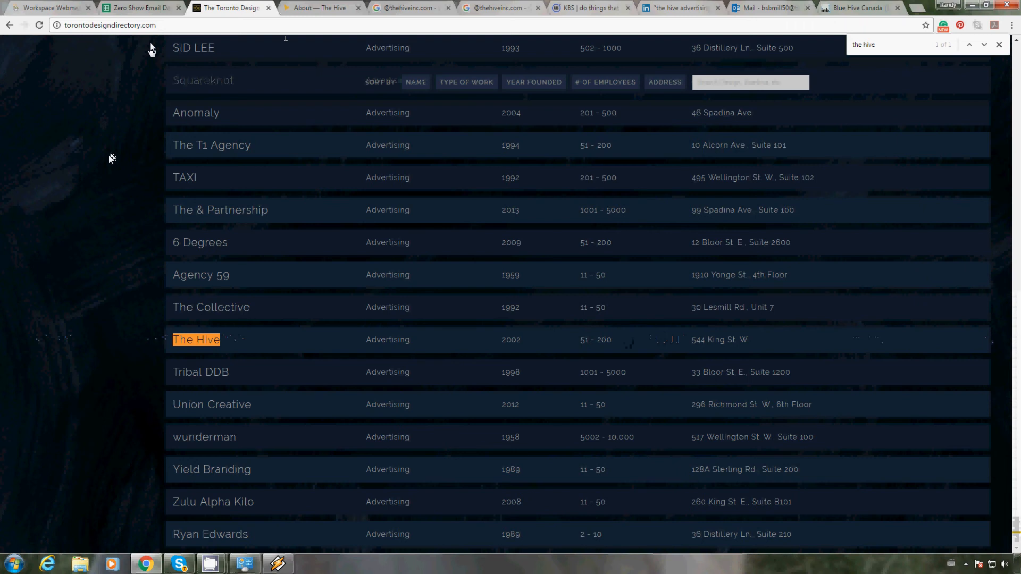
left_click_drag(1015, 523, 1020, 24)
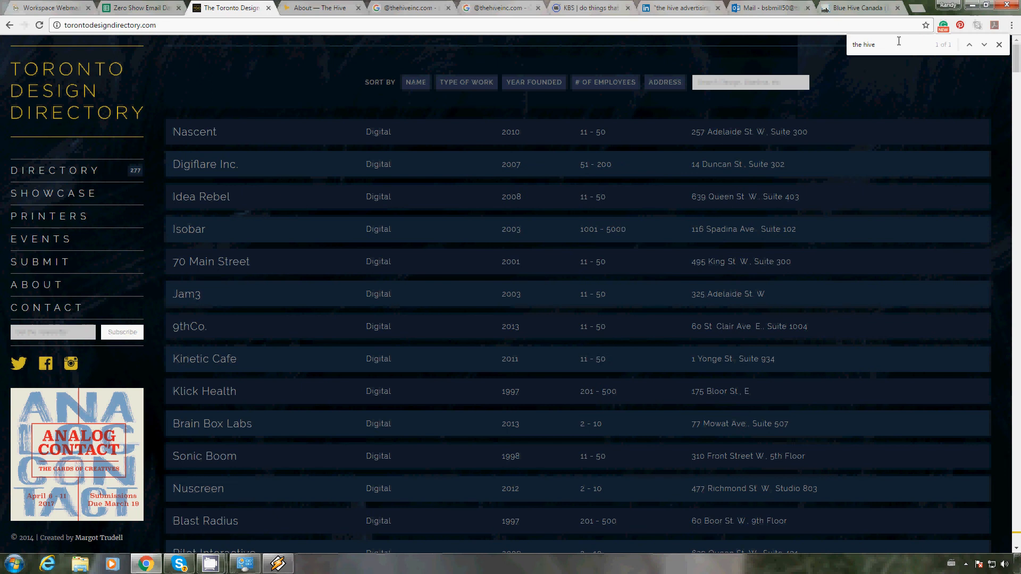
left_click_drag(898, 43, 801, 38)
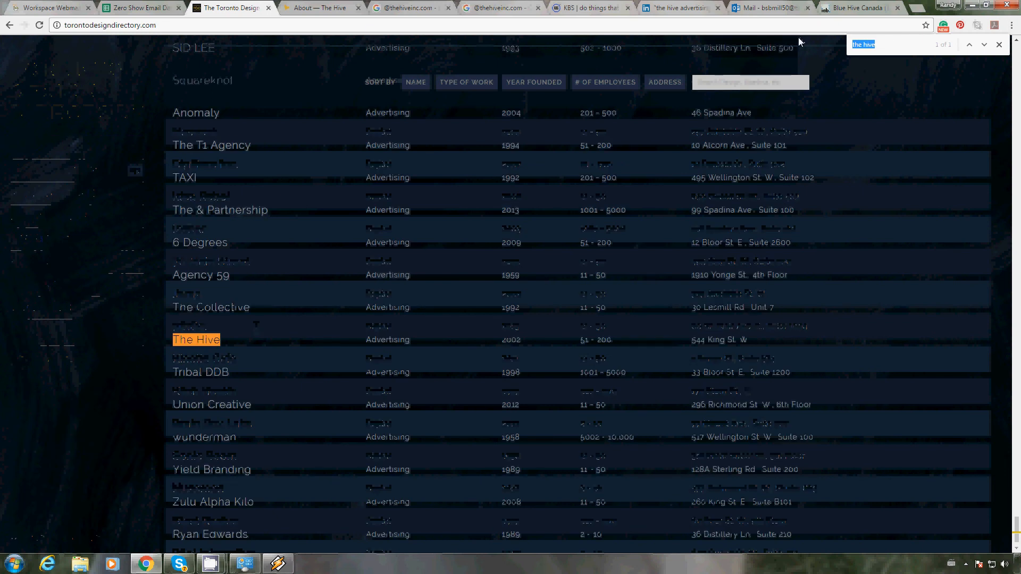
left_click(133, 7)
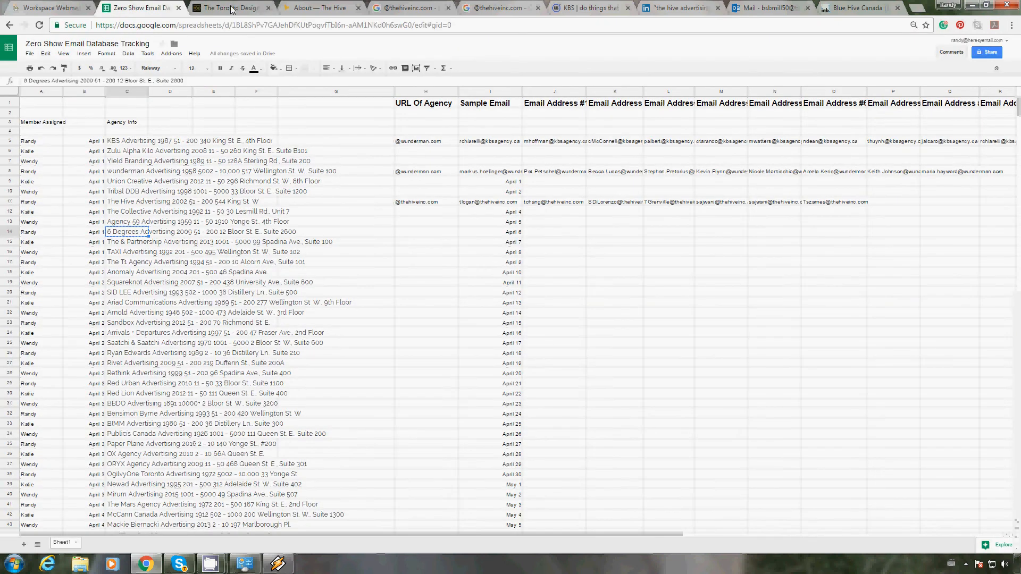
left_click(233, 9)
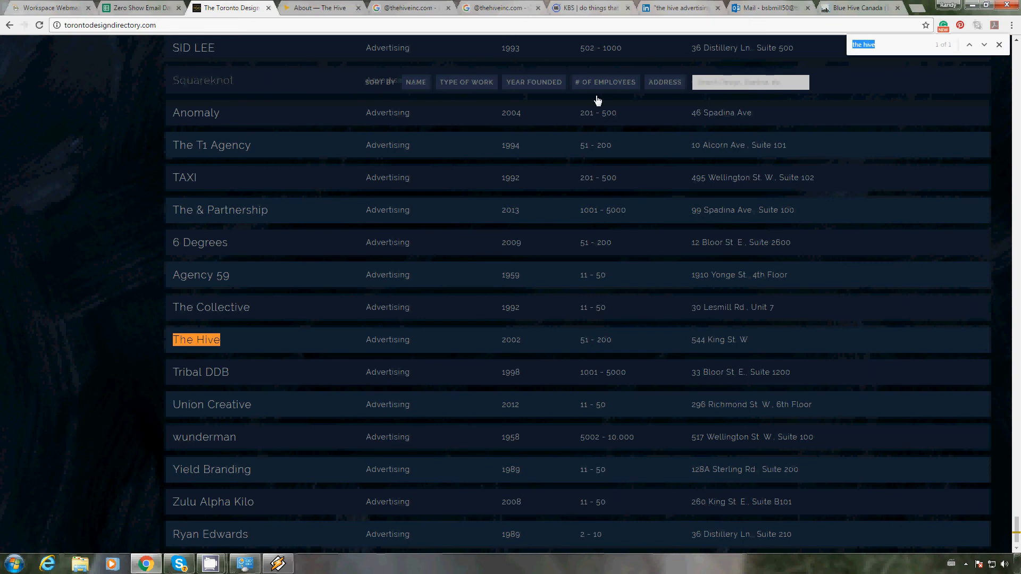
type("6 degr")
type("e")
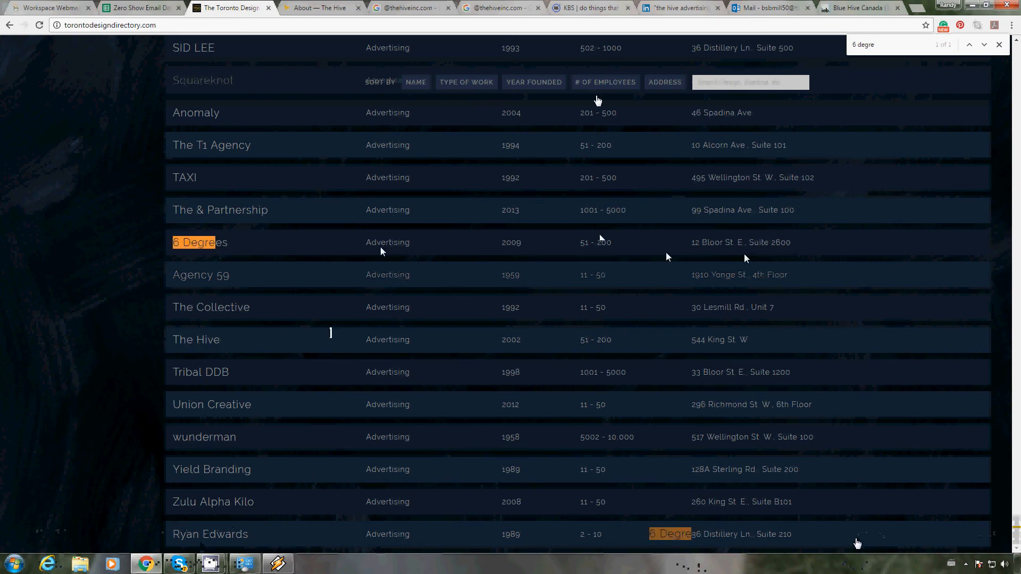
left_click(189, 246)
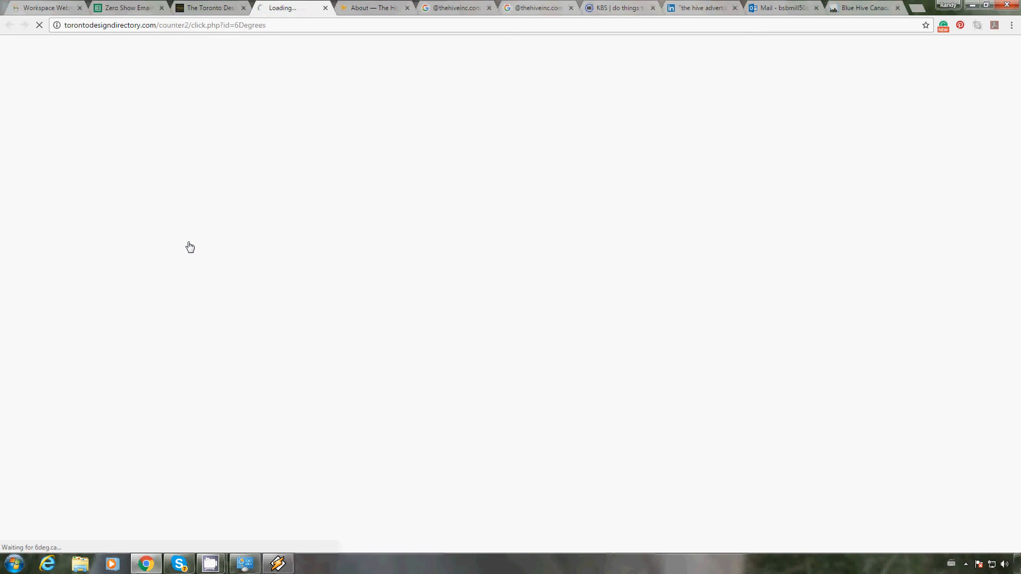
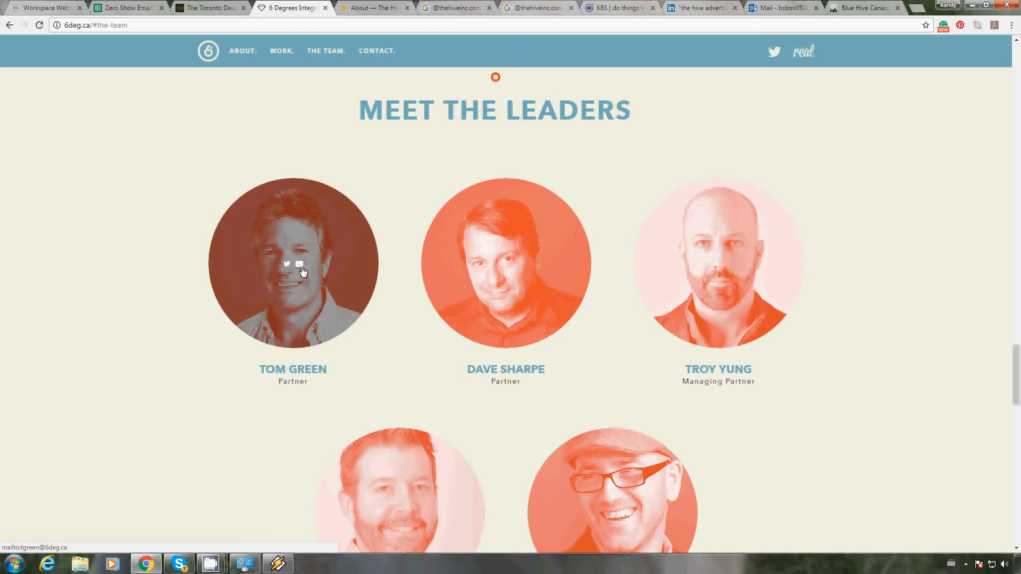
right_click(302, 272)
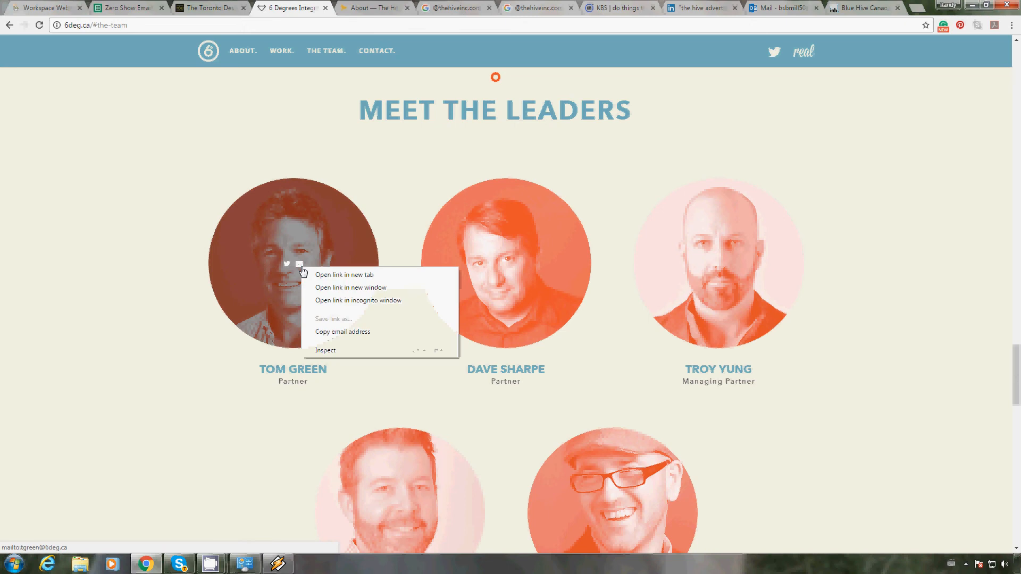
left_click(325, 333)
left_click(130, 12)
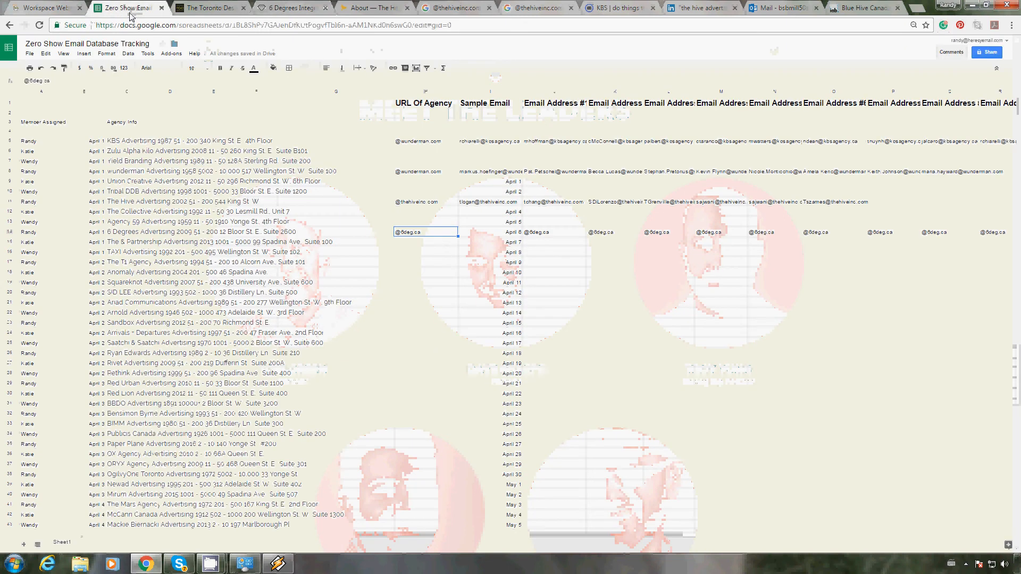
left_click(492, 234)
key("ctrl+v")
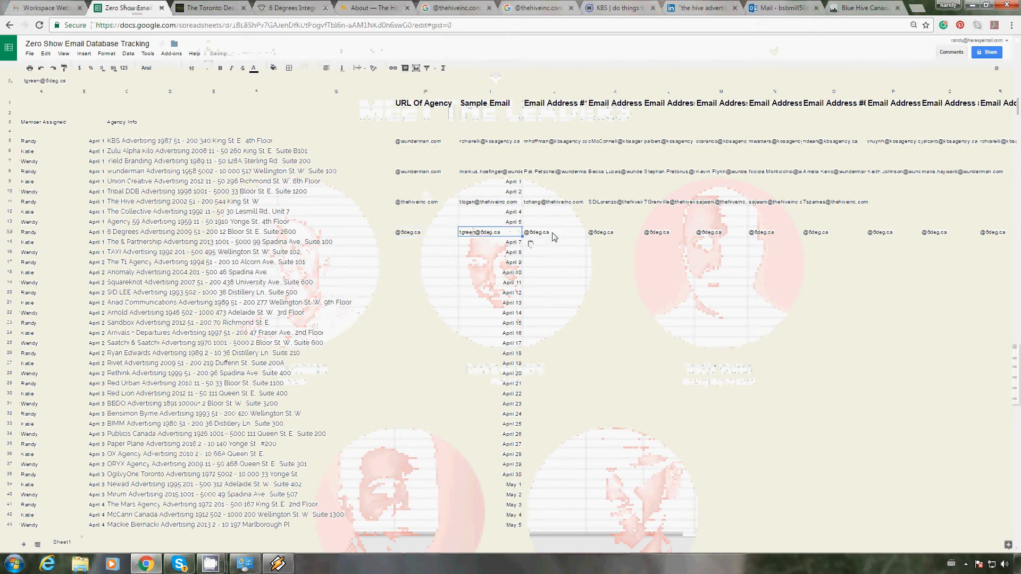
key("Return")
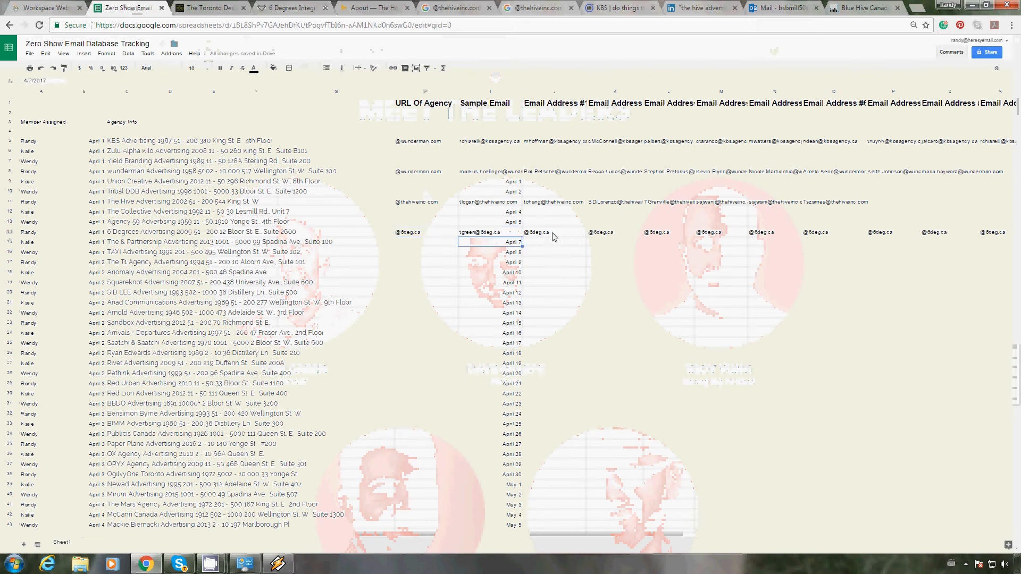
left_click(554, 236)
key("ctrl+v")
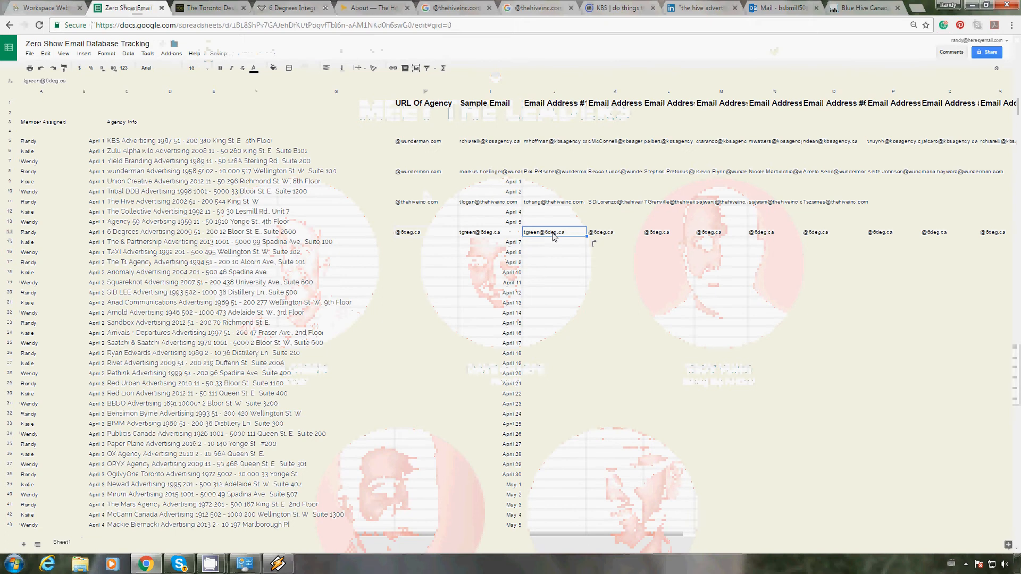
key("Right")
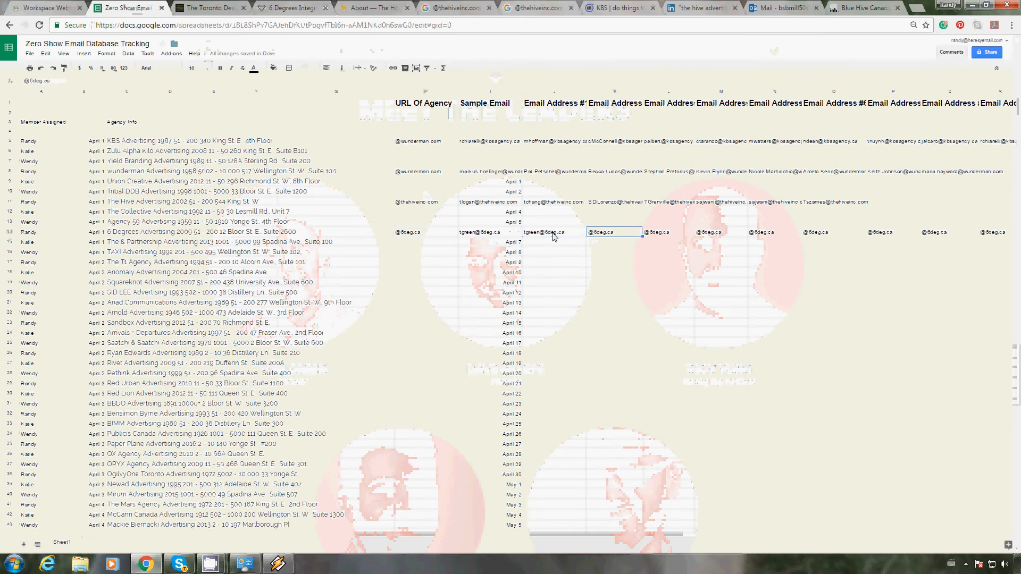
left_click(868, 8)
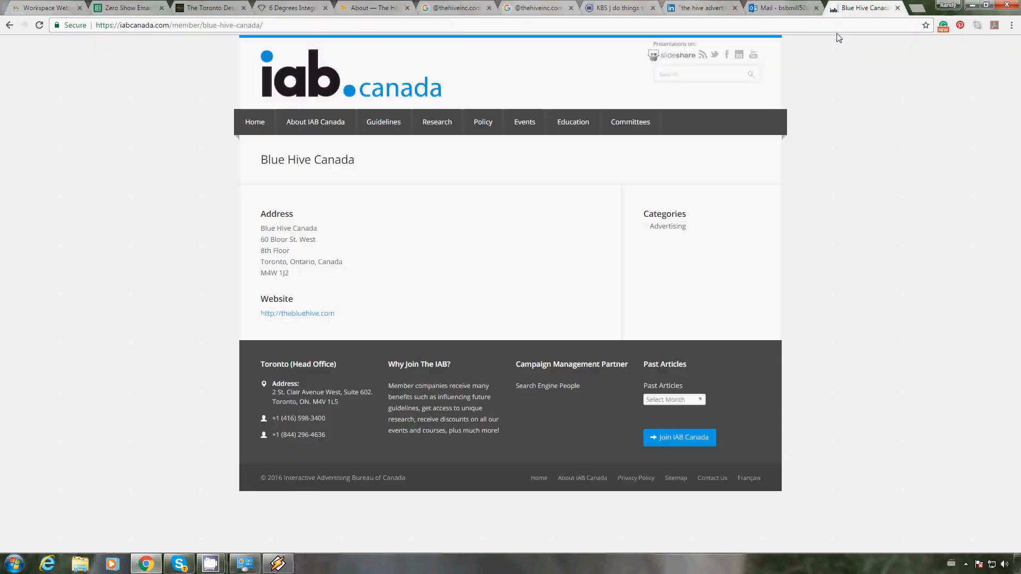
left_click(295, 7)
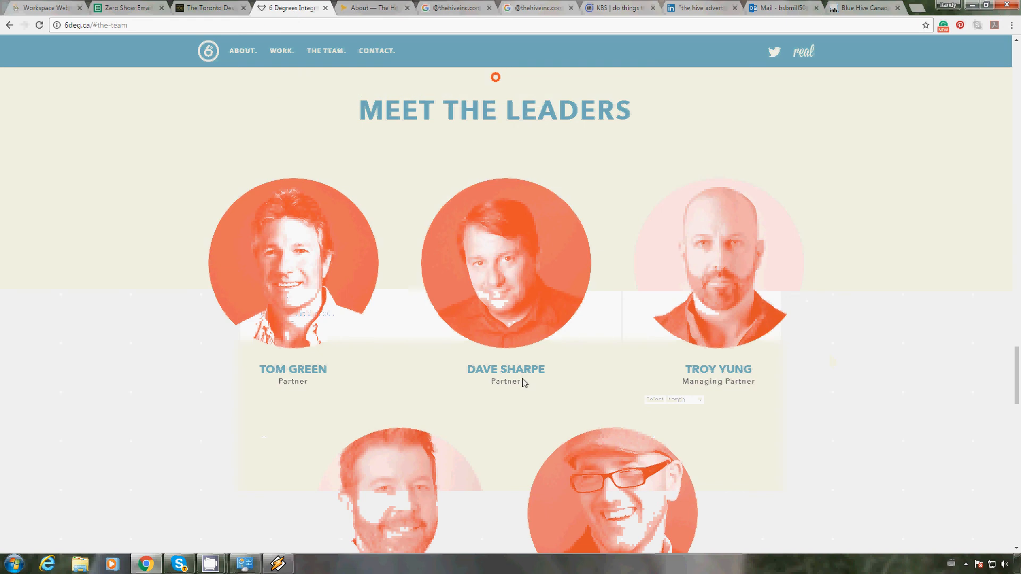
right_click(512, 264)
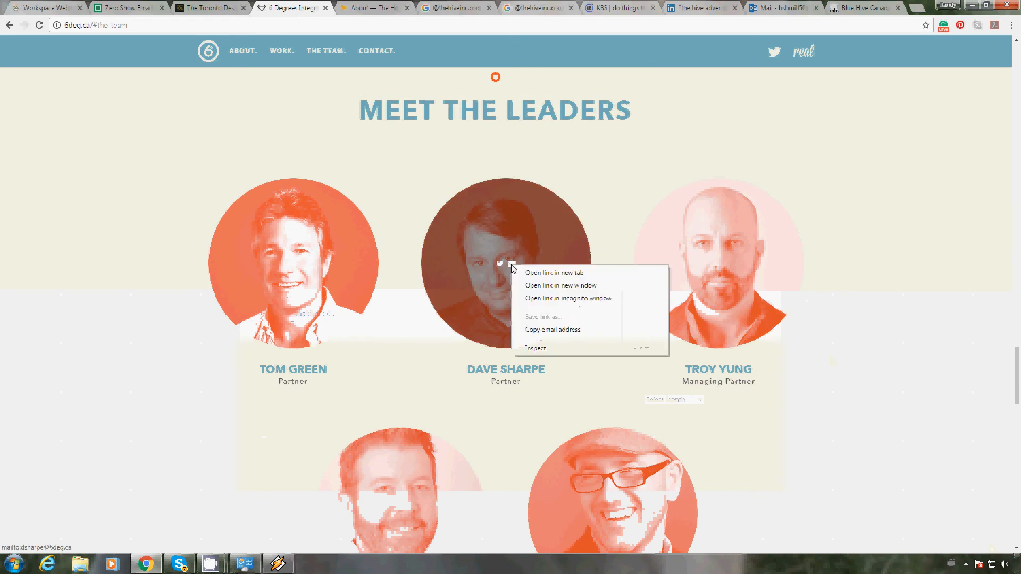
left_click(563, 328)
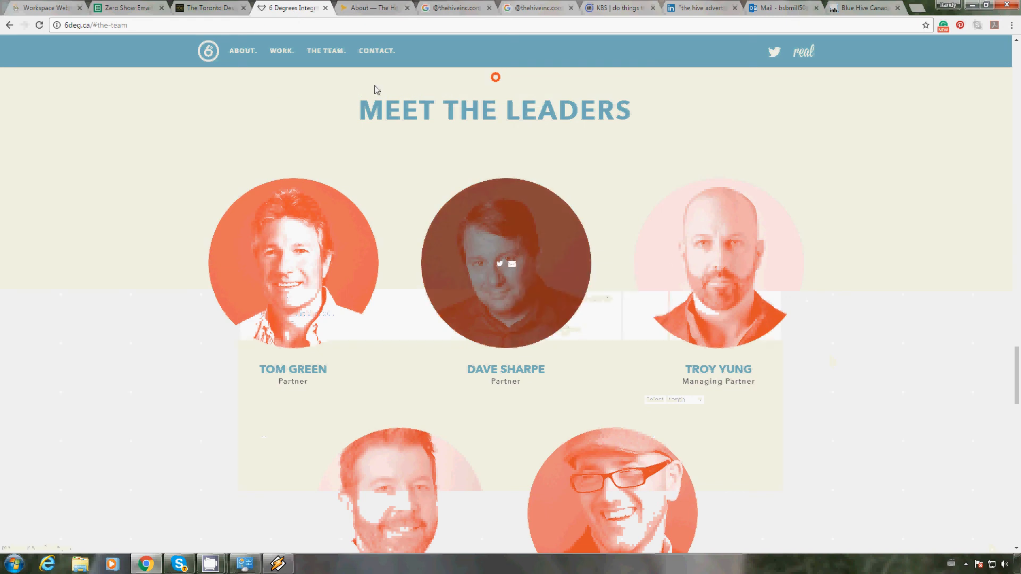
left_click(121, 9)
key("ctrl+v")
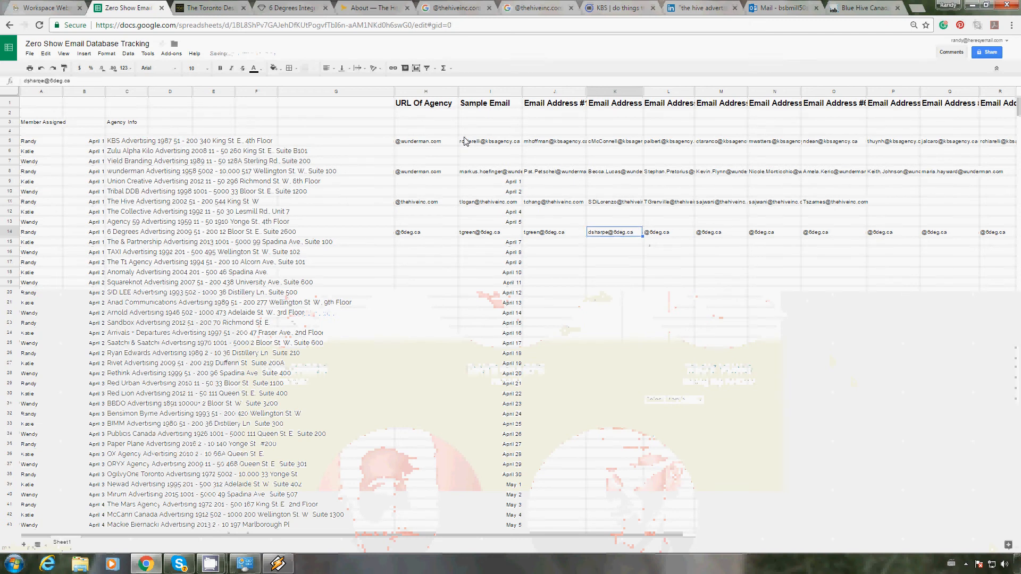
key("Tab")
left_click(194, 10)
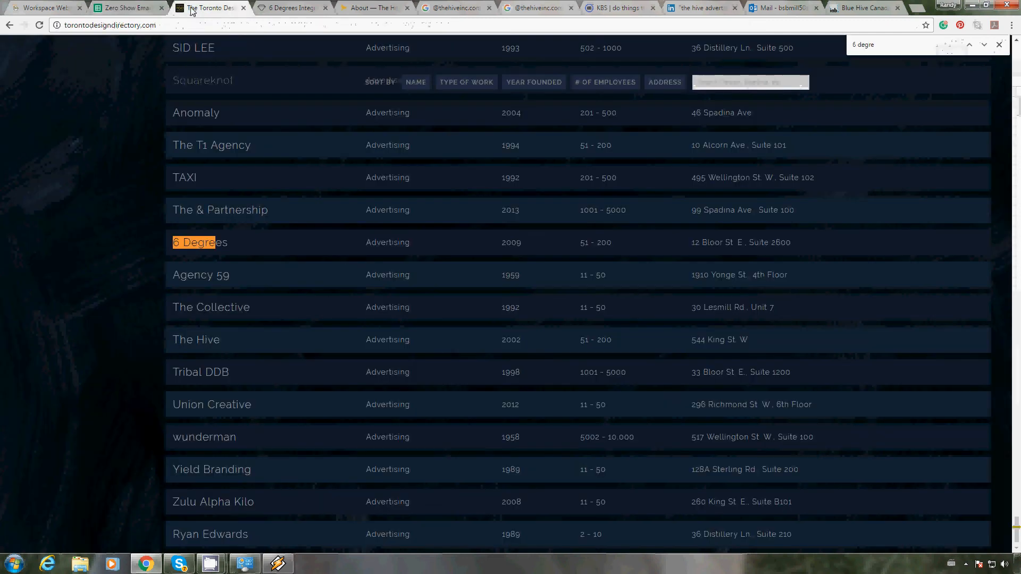
left_click(291, 10)
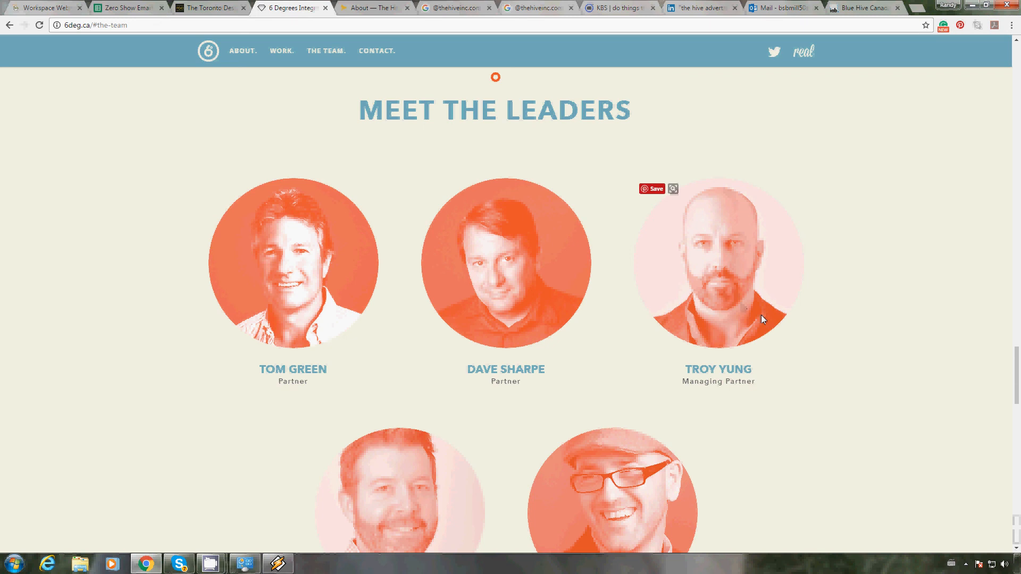
scroll(761, 315, "down", 2)
scroll(761, 319, "up", 1)
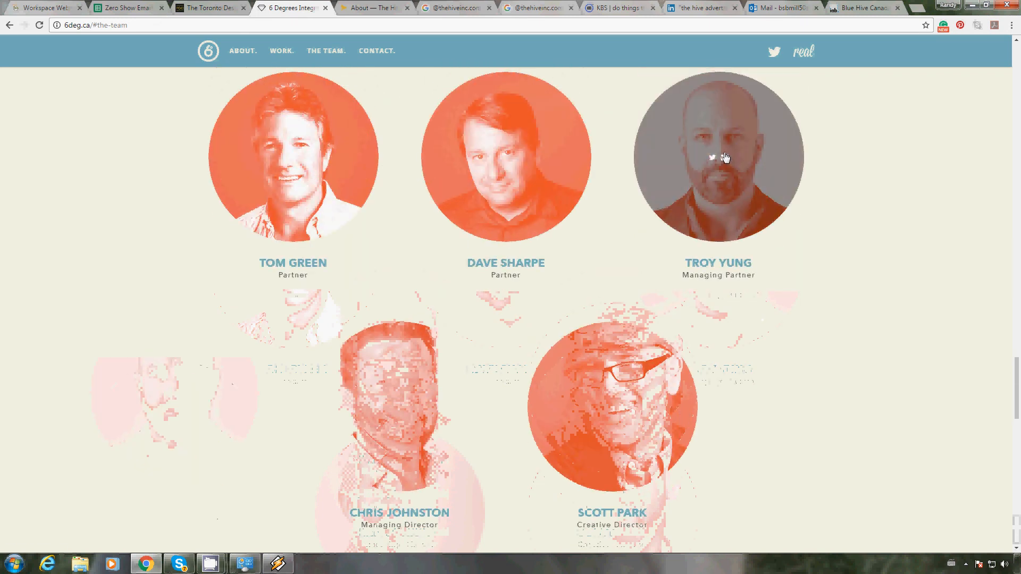
right_click(724, 163)
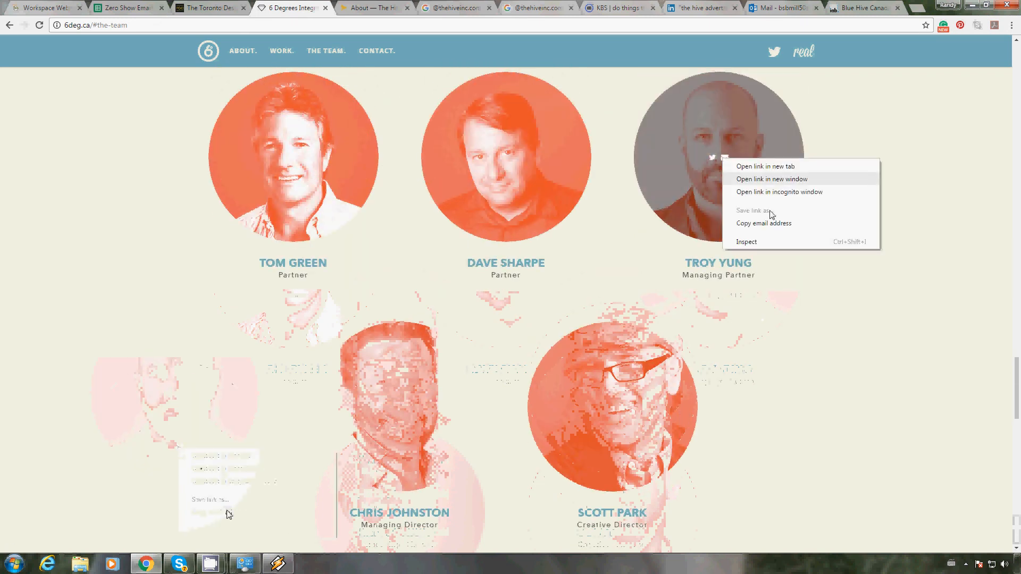
left_click(755, 221)
left_click(130, 10)
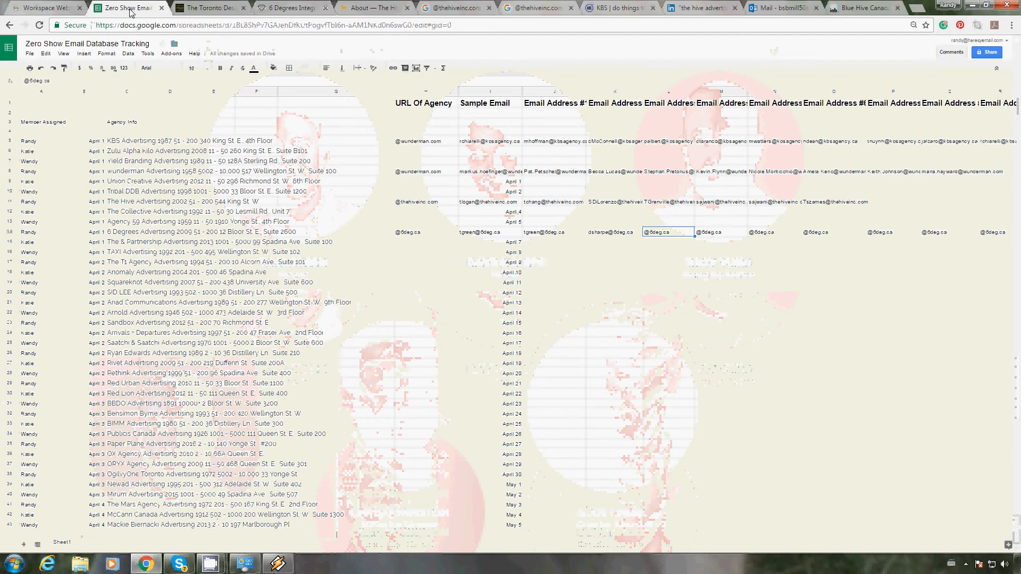
key("ctrl+v")
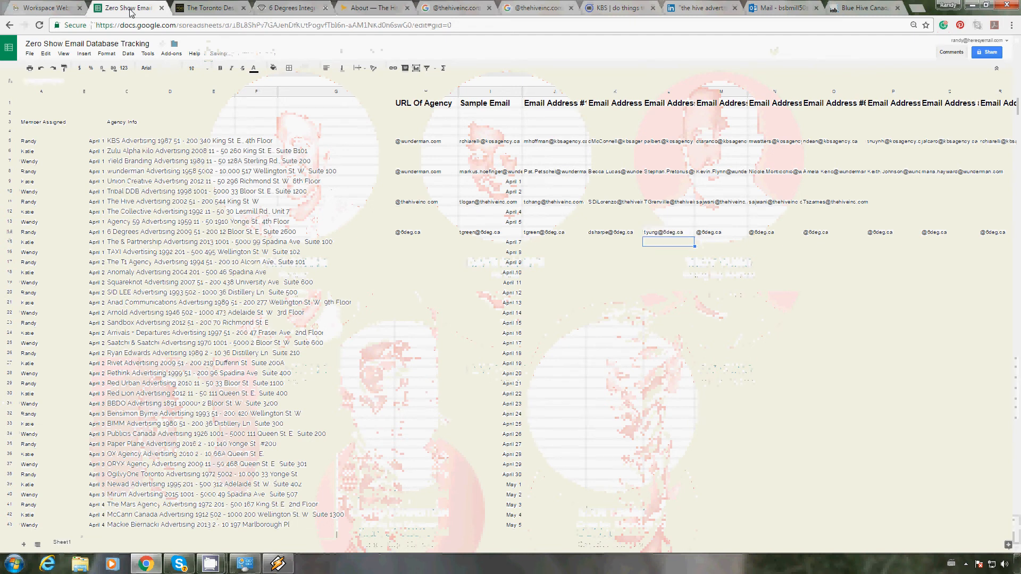
key("Tab")
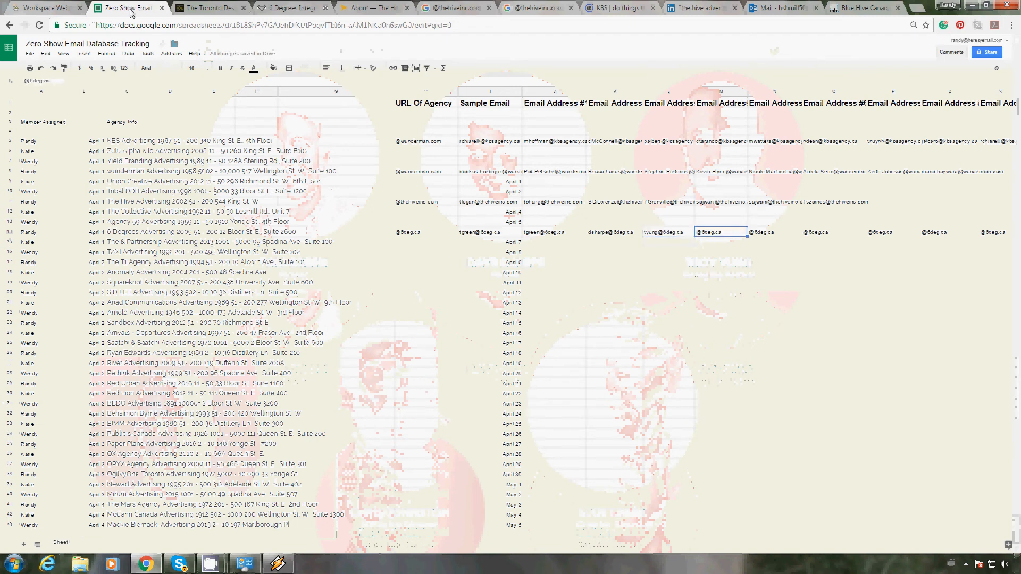
left_click(267, 7)
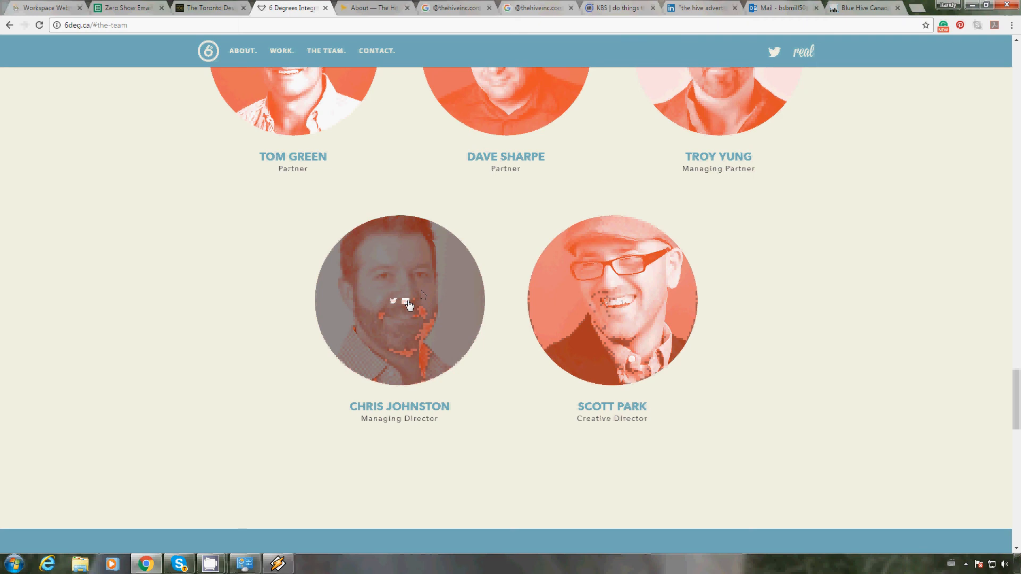
right_click(406, 303)
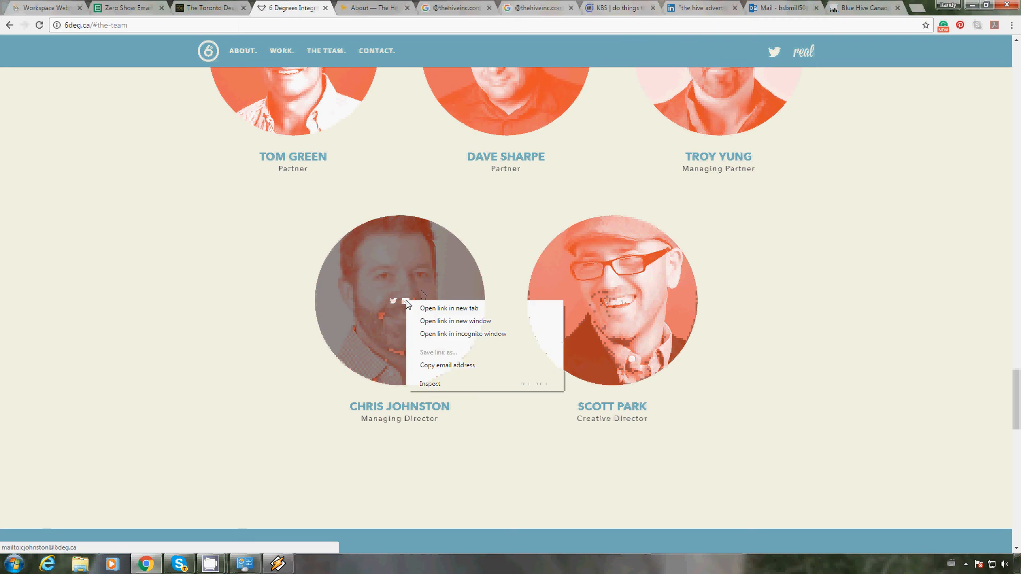
left_click(457, 366)
left_click(131, 5)
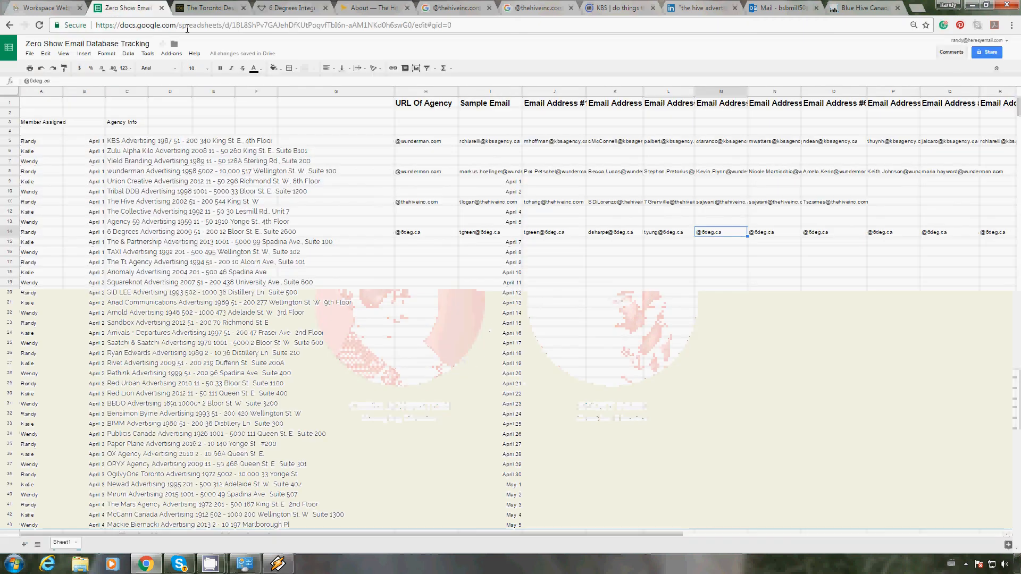
key("ctrl+v")
key("Return")
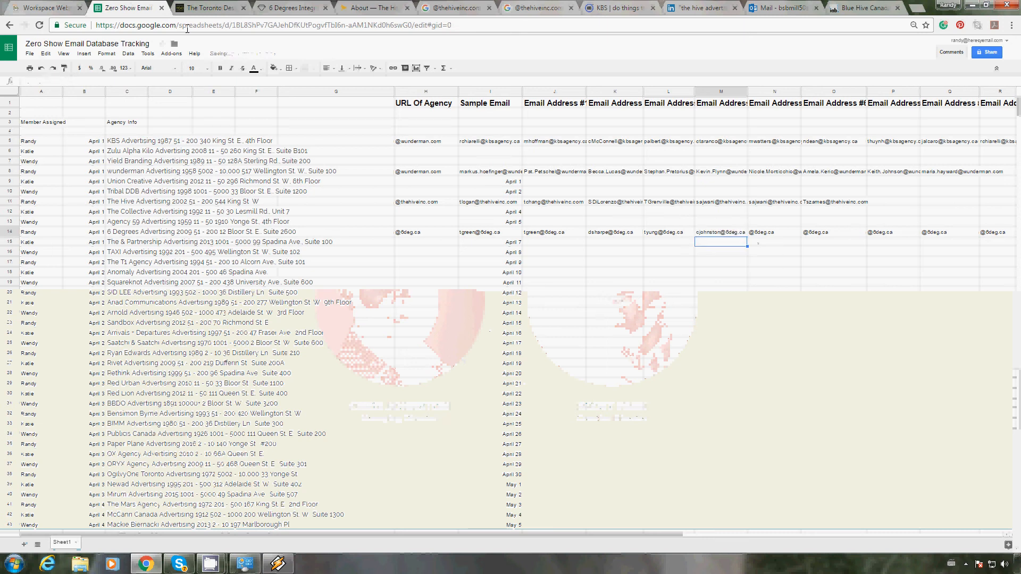
key("Tab")
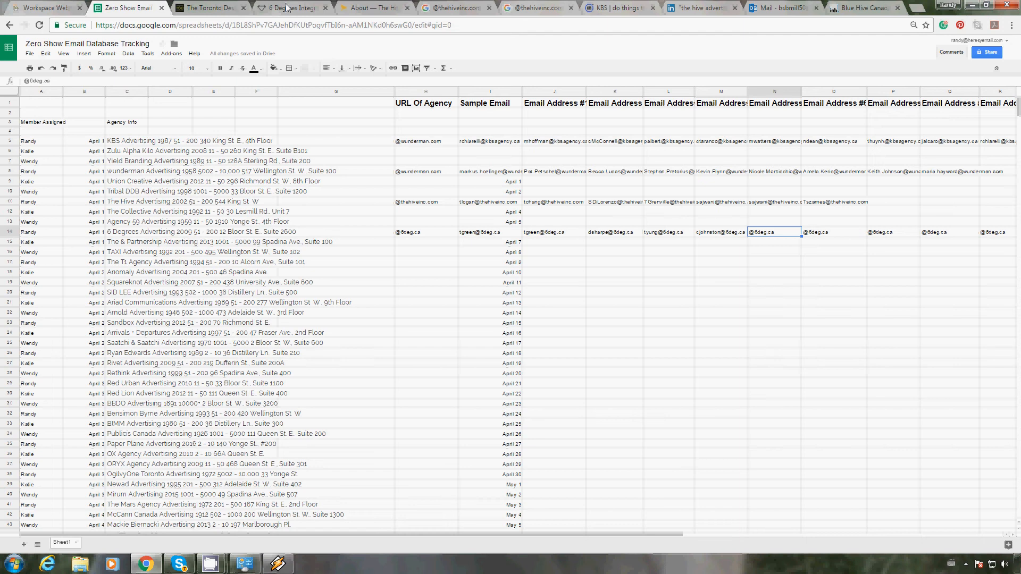
left_click(287, 9)
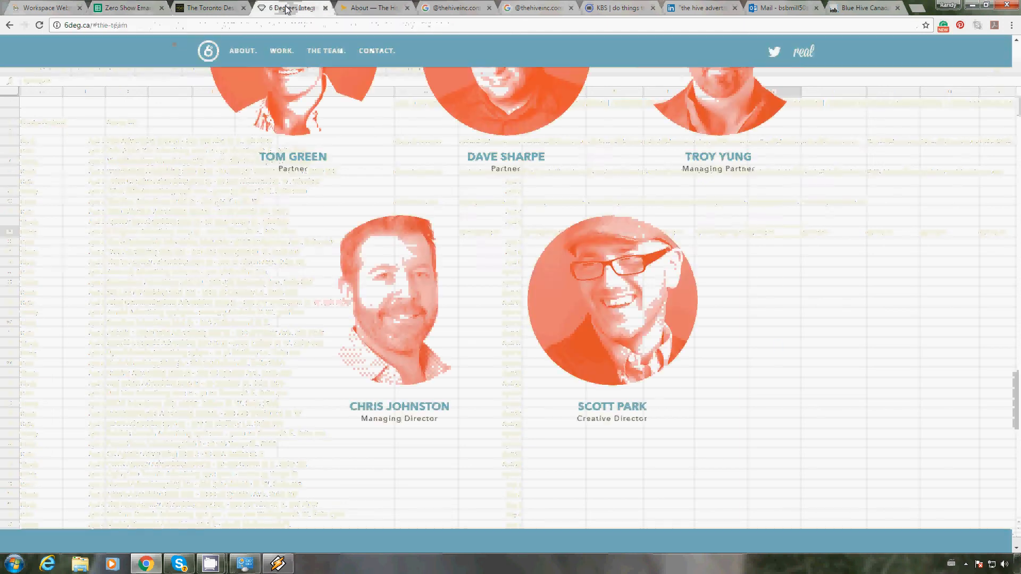
right_click(623, 301)
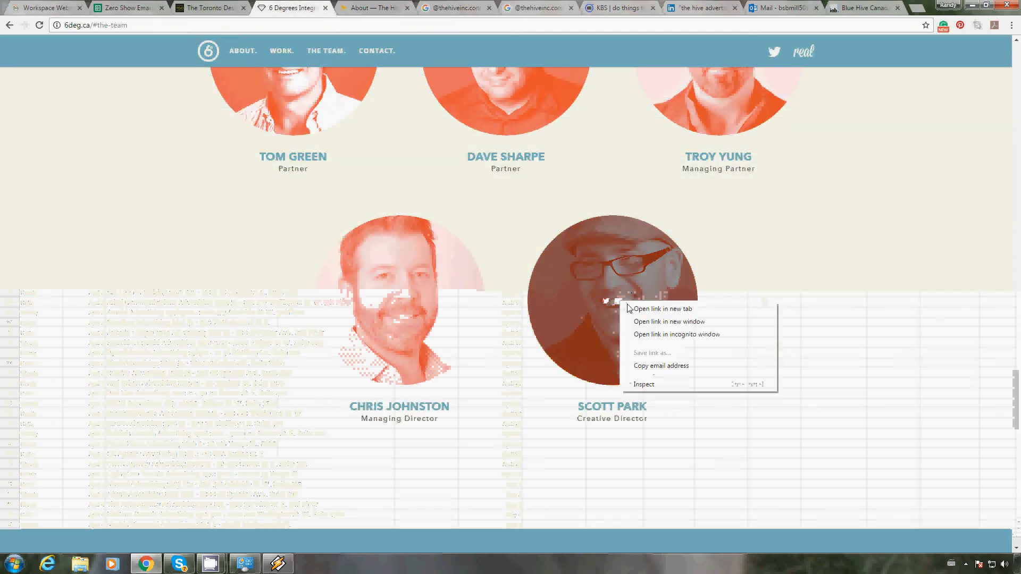
left_click(664, 366)
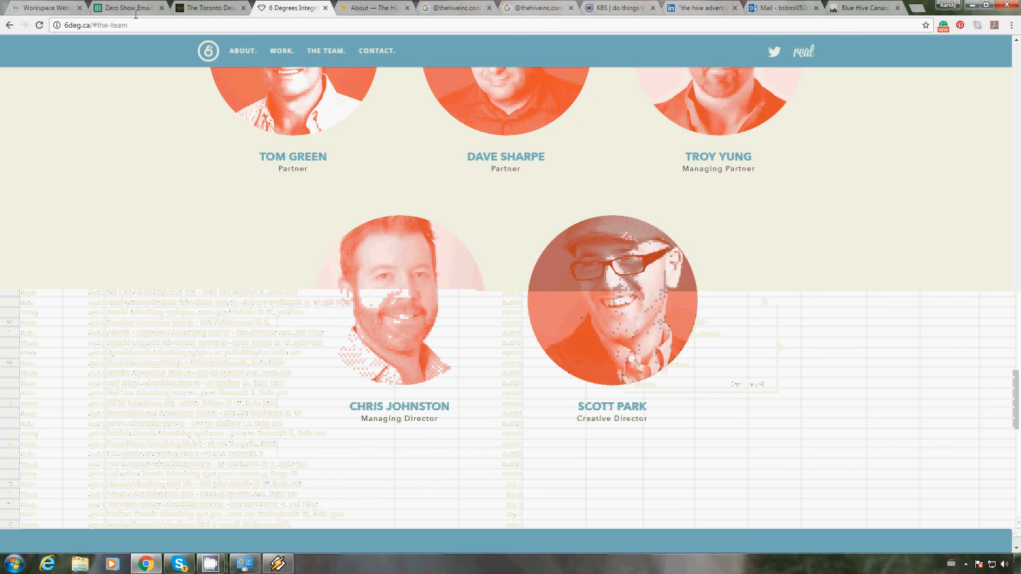
key("ctrl+shift+Tab")
key("ctrl+shift+Tab")
key("ctrl+v")
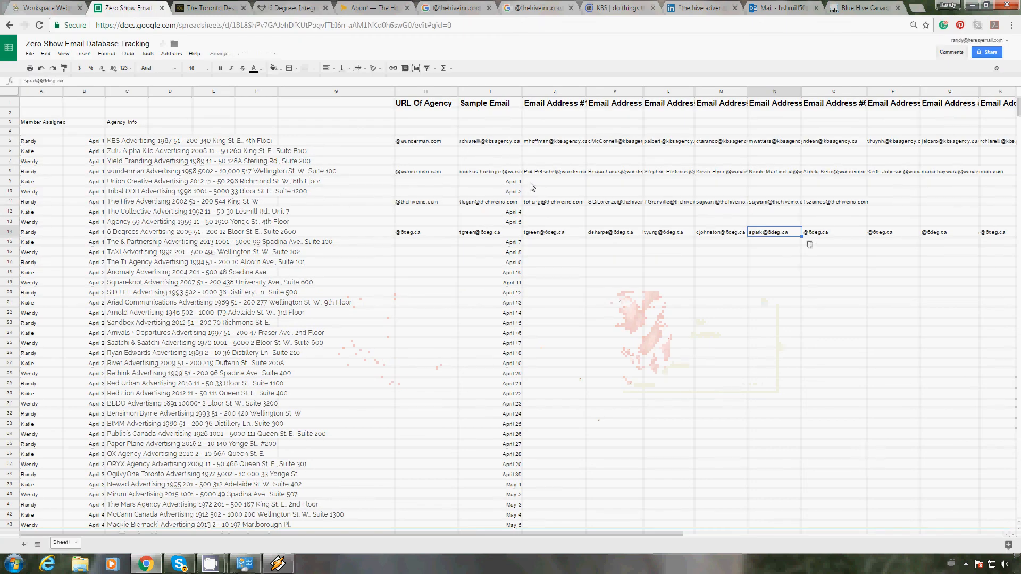
key("Return")
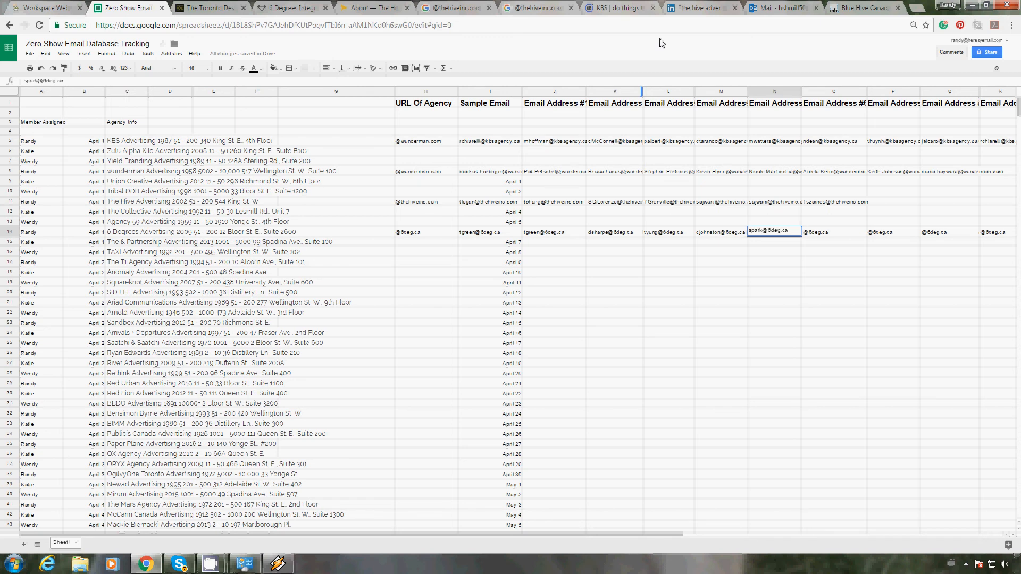
Step: Switch to LinkedIn and search for "6 degrees advertising"
left_click(694, 13)
left_click(255, 80)
type("6")
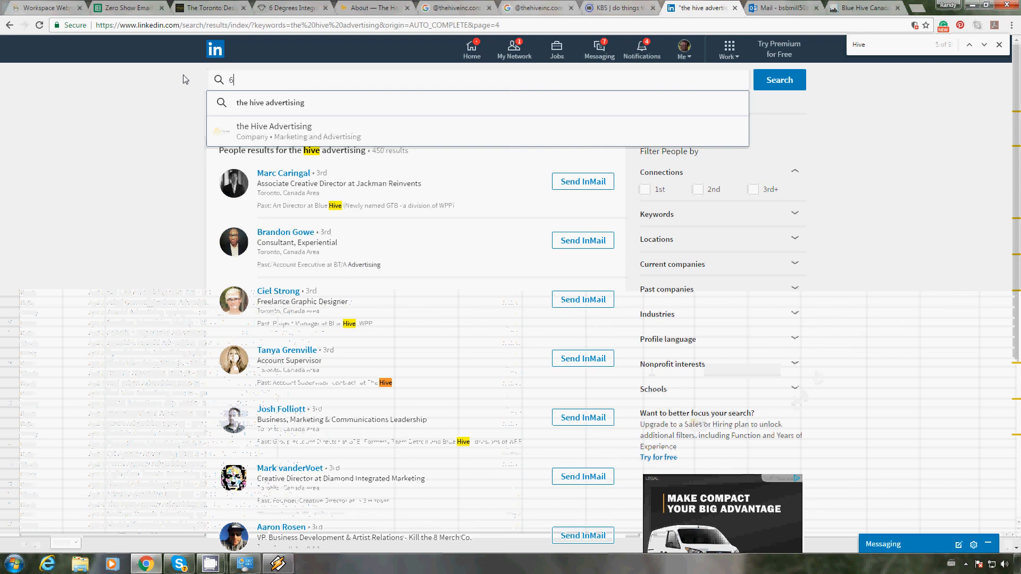
type(" degrees")
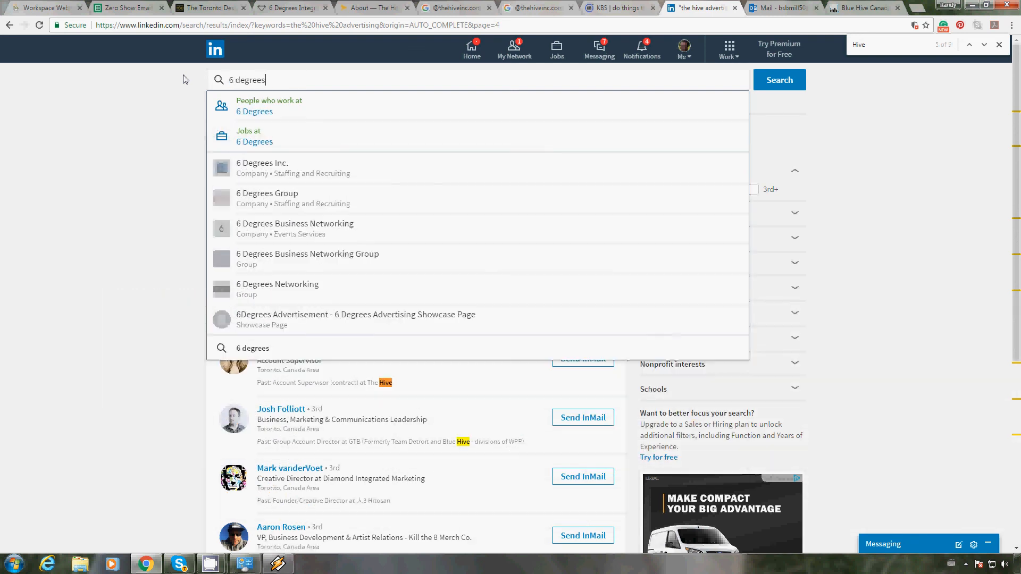
type(" advetr")
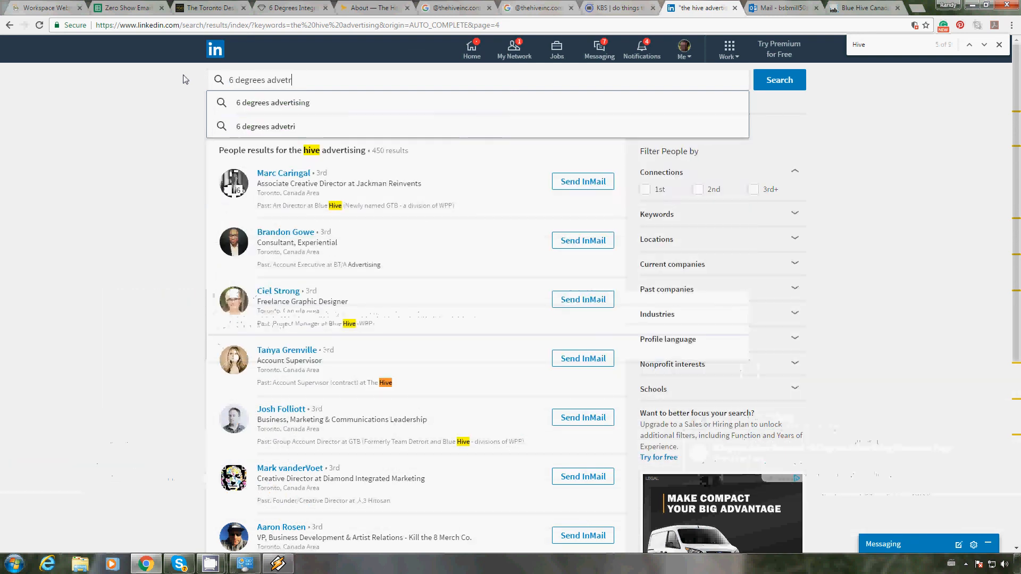
left_click(250, 104)
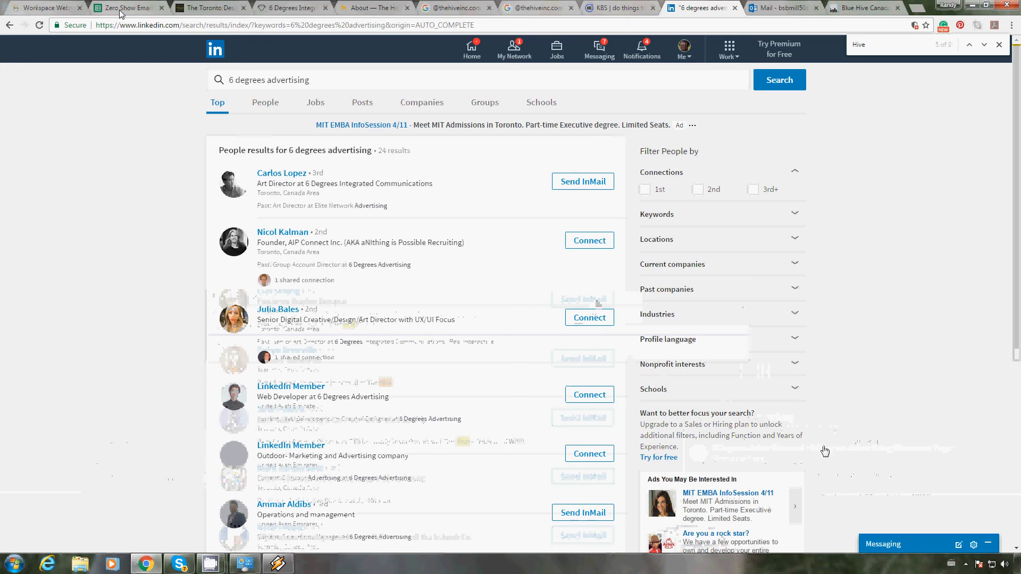
left_click_drag(348, 175, 258, 173)
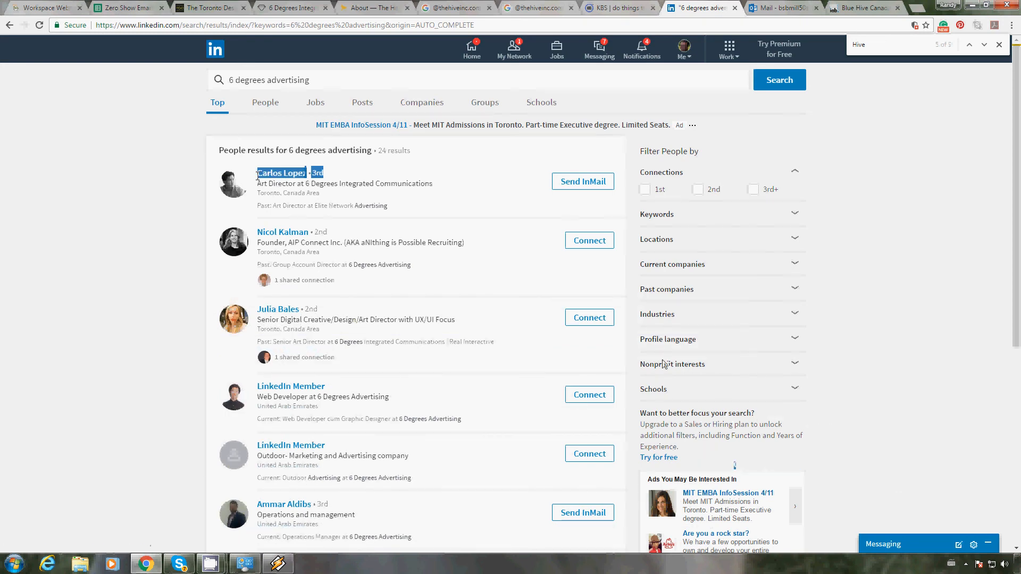
left_click(128, 10)
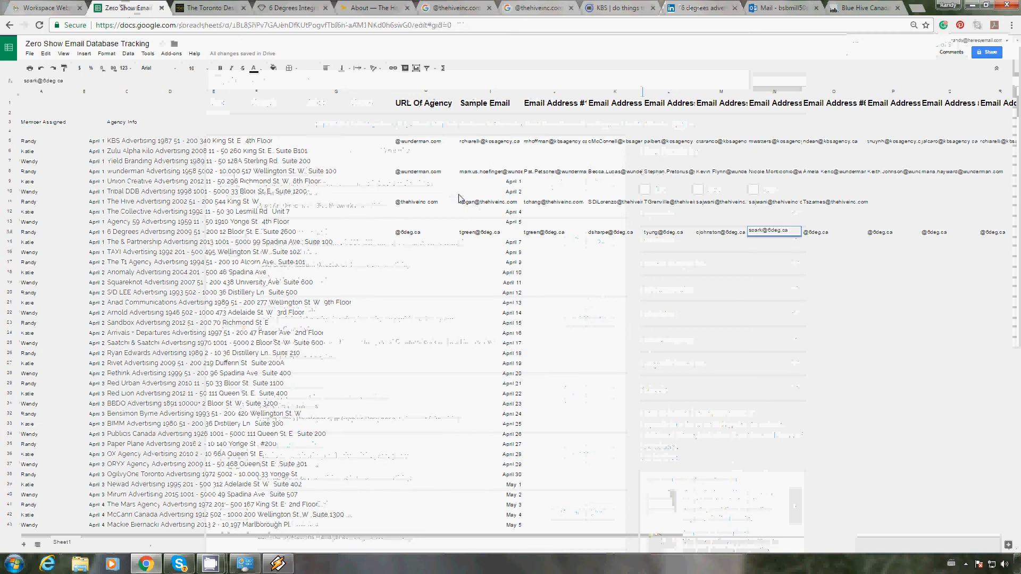
key("Tab")
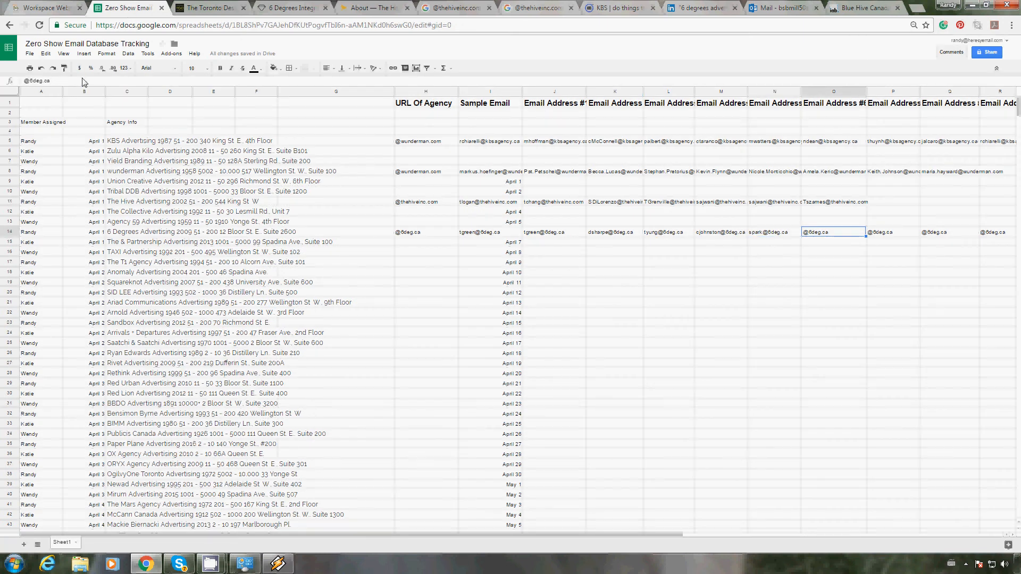
left_click(25, 81)
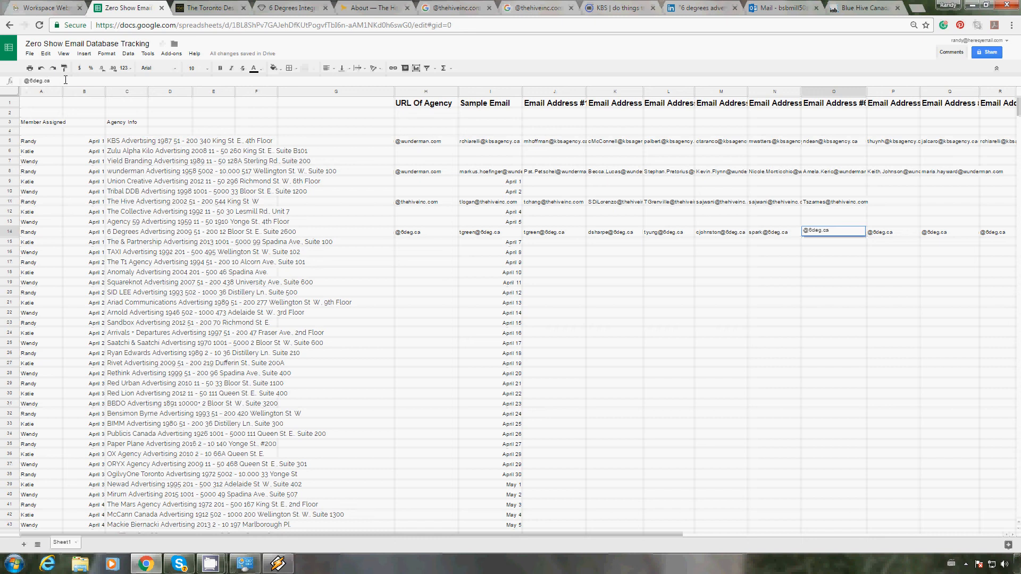
key("ctrl+v")
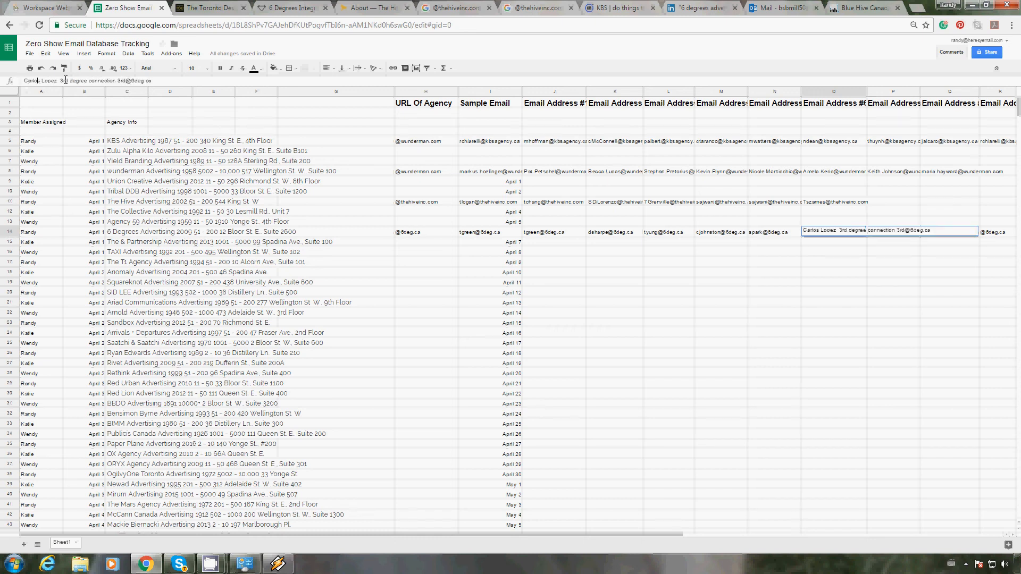
key("BackSpace")
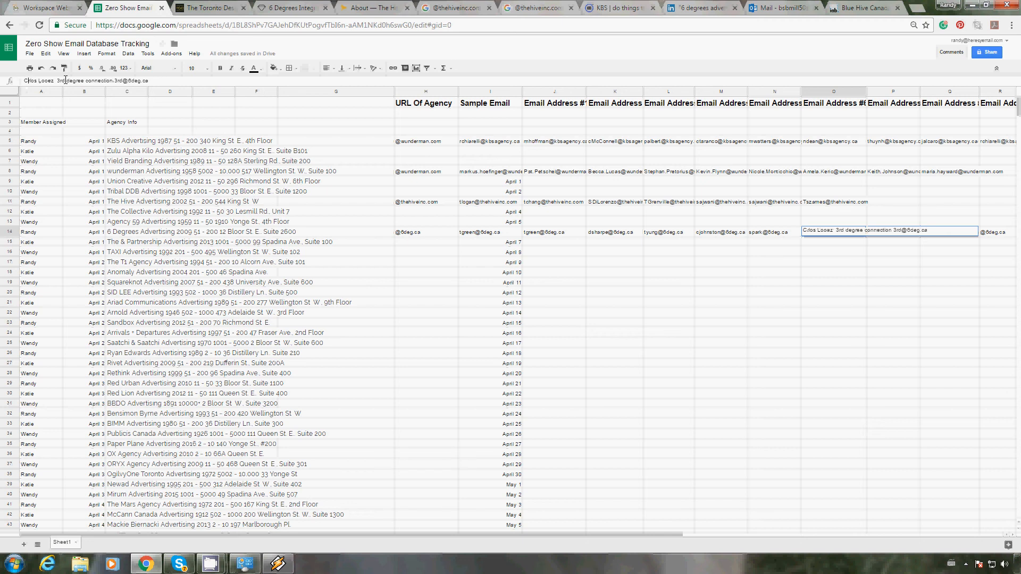
key("Delete")
key("Delete")
key("Delete")
key("Delete")
key("Delete")
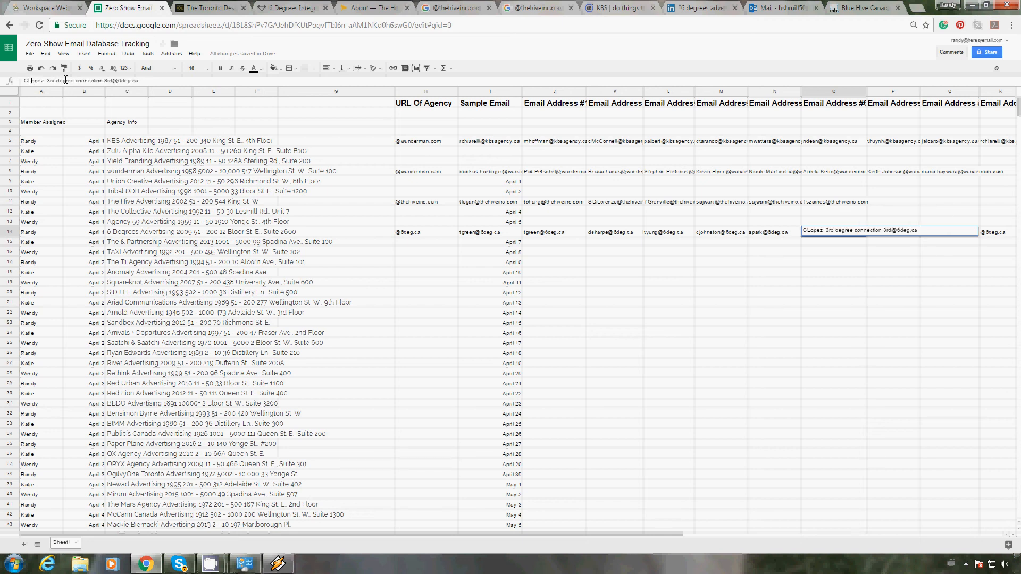
key("Delete")
key("Delete")
key("Delete")
key("Delete")
key("Delete")
key("Delete")
key("Delete")
key("Delete")
key("Delete")
key("Delete")
key("Delete")
key("Delete")
key("Delete")
key("Delete")
key("Delete")
key("Delete")
key("Delete")
key("Delete")
key("Delete")
key("Delete")
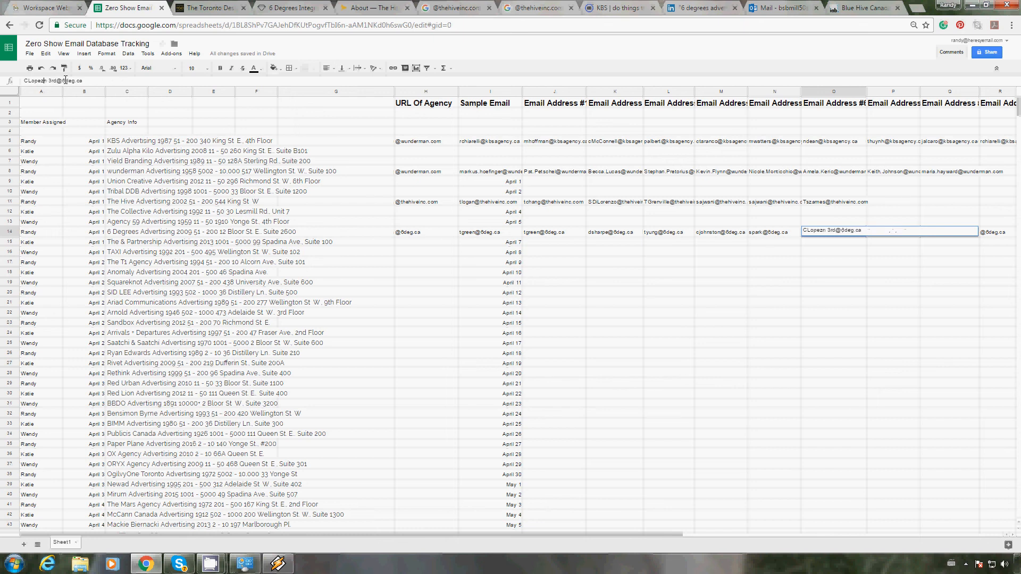
key("Delete")
key("Delete")
key("Return")
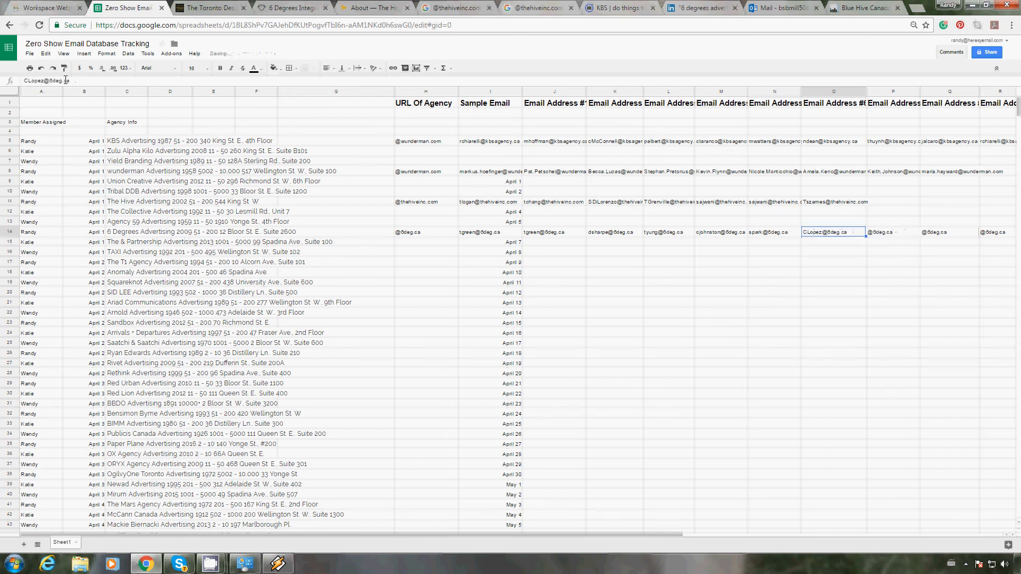
Step: Return to the LinkedIn results and look through the page's mentions of "6 degrees" for further Toronto staff
left_click(694, 9)
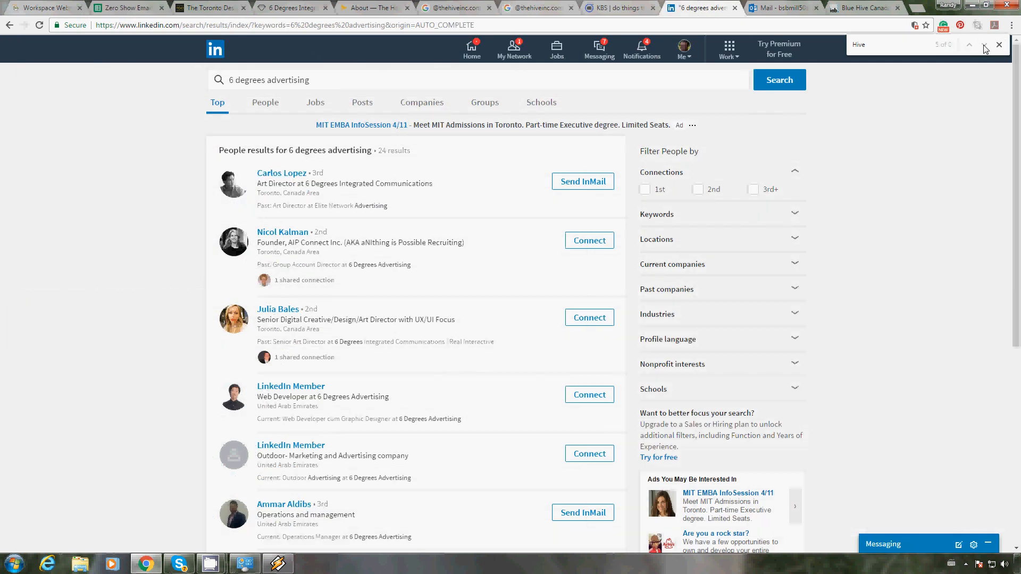
double_click(870, 45)
type("6 degrees")
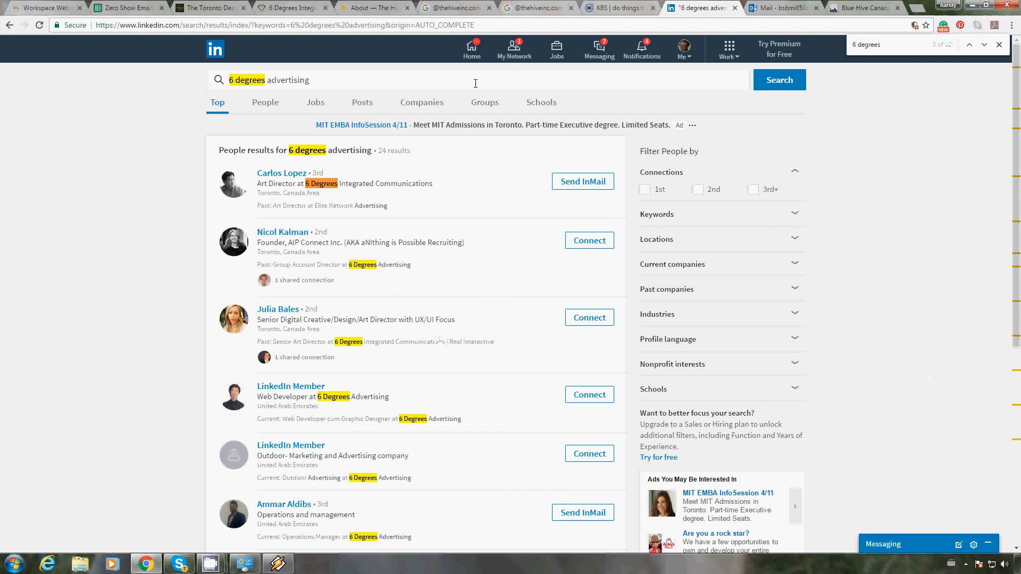
key("Return")
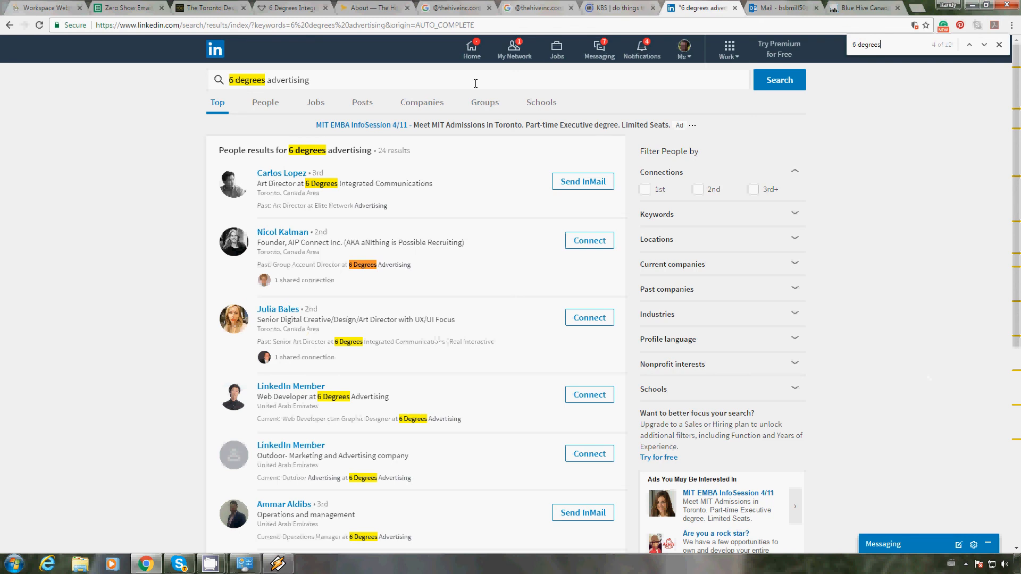
key("Return")
key("Return")
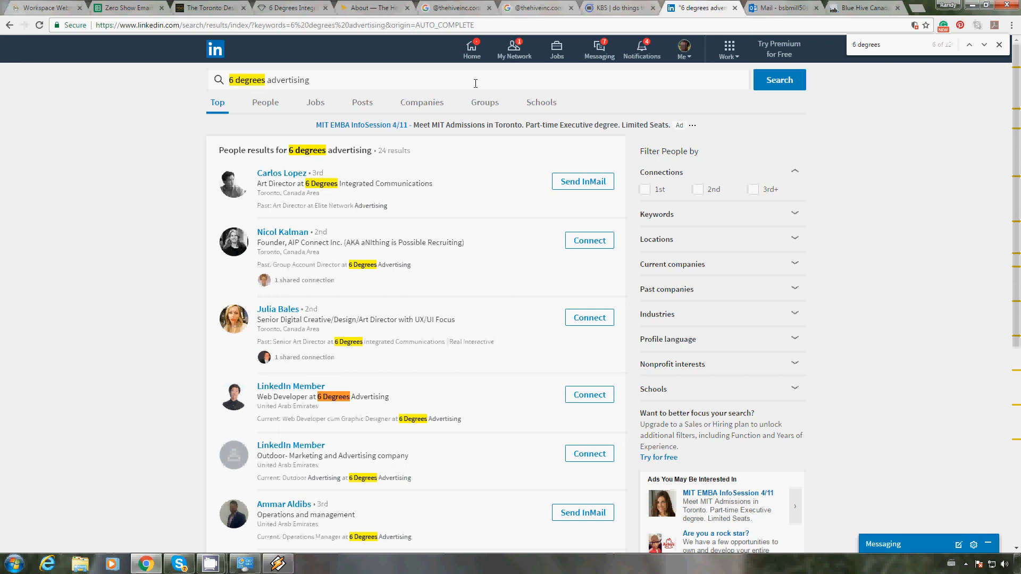
key("Return")
key("Return")
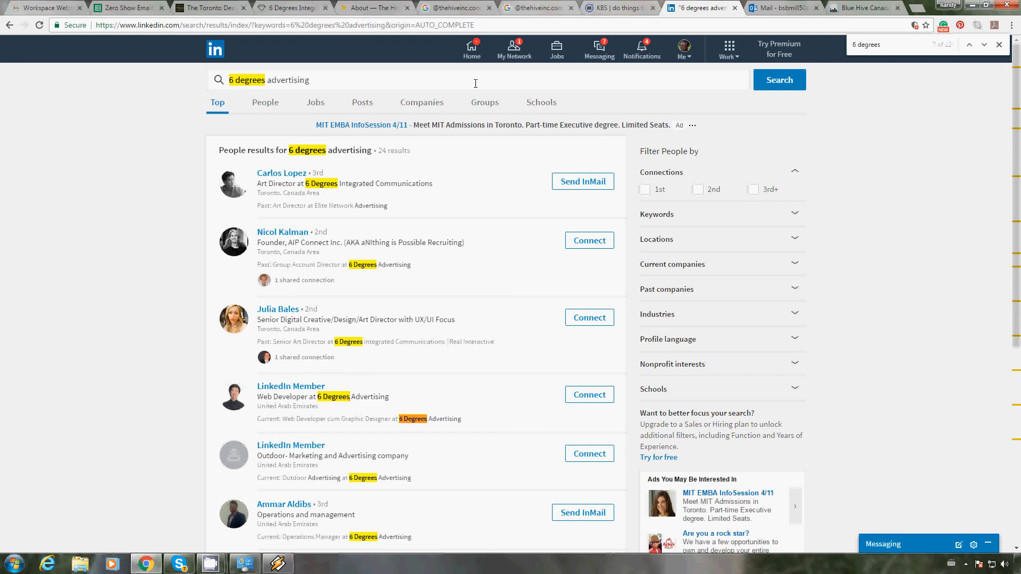
key("Return")
scroll(466, 237, "down", 2)
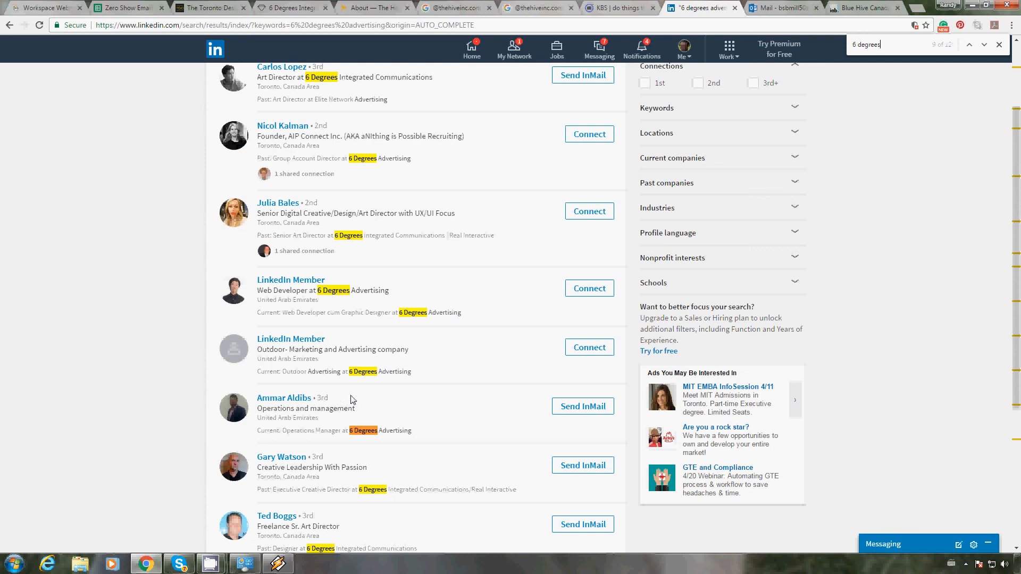
left_click(983, 45)
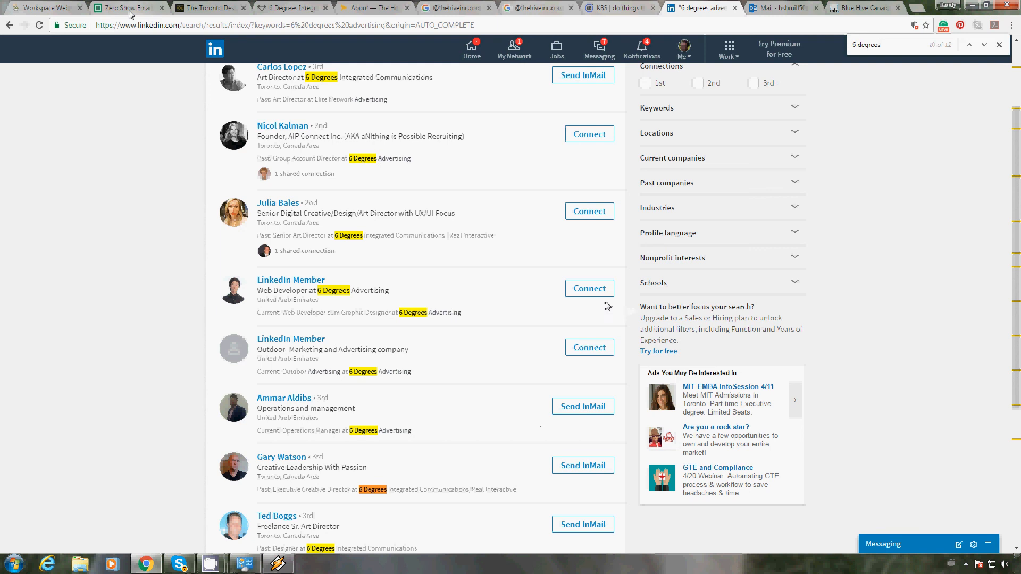
left_click_drag(331, 461, 257, 460)
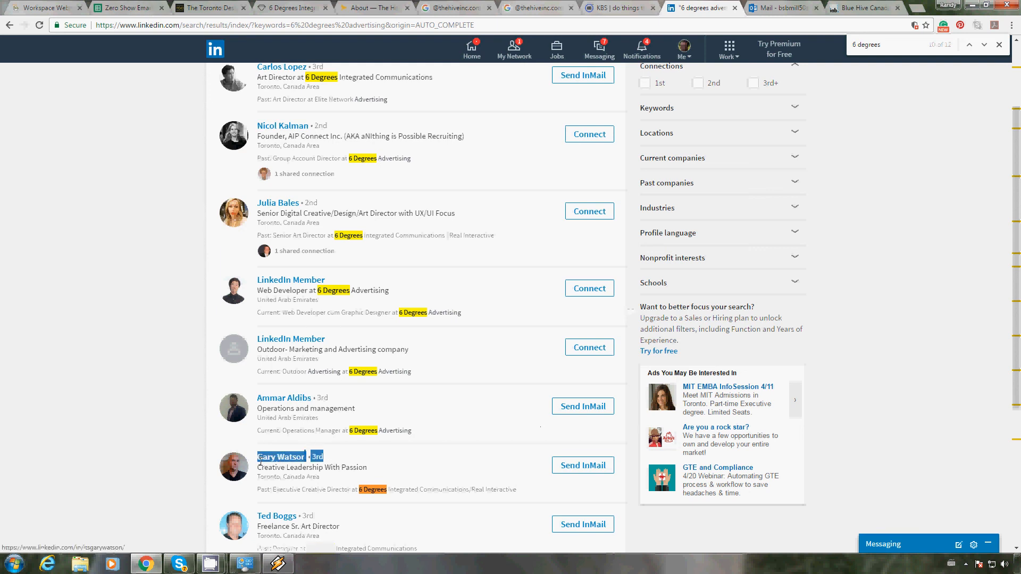
left_click(123, 9)
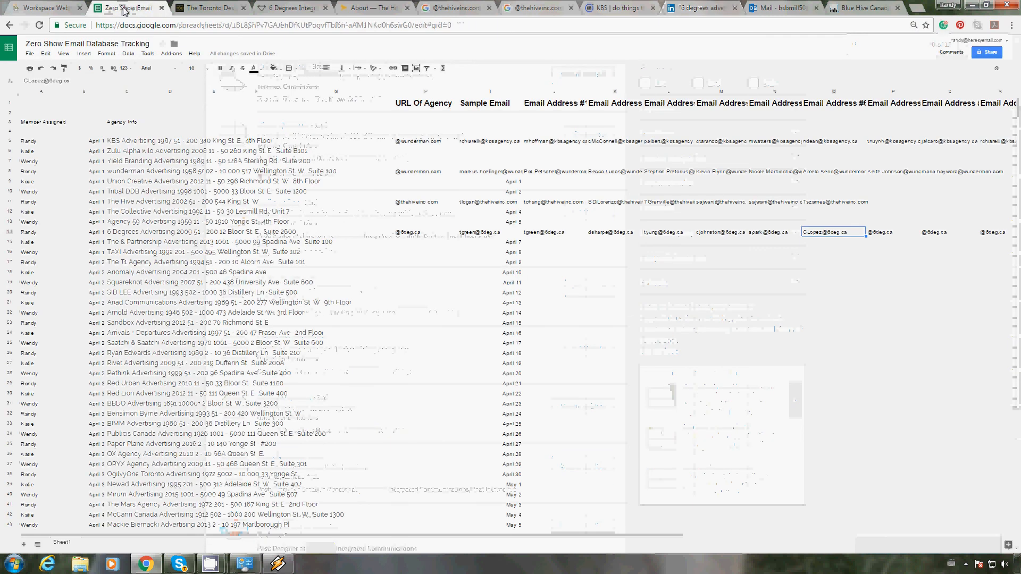
left_click(897, 232)
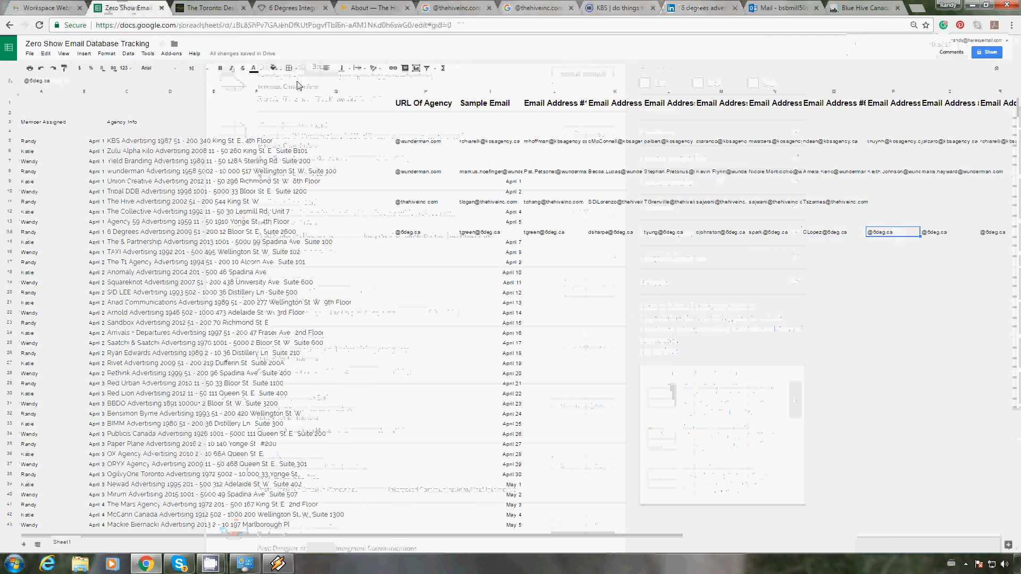
left_click(26, 80)
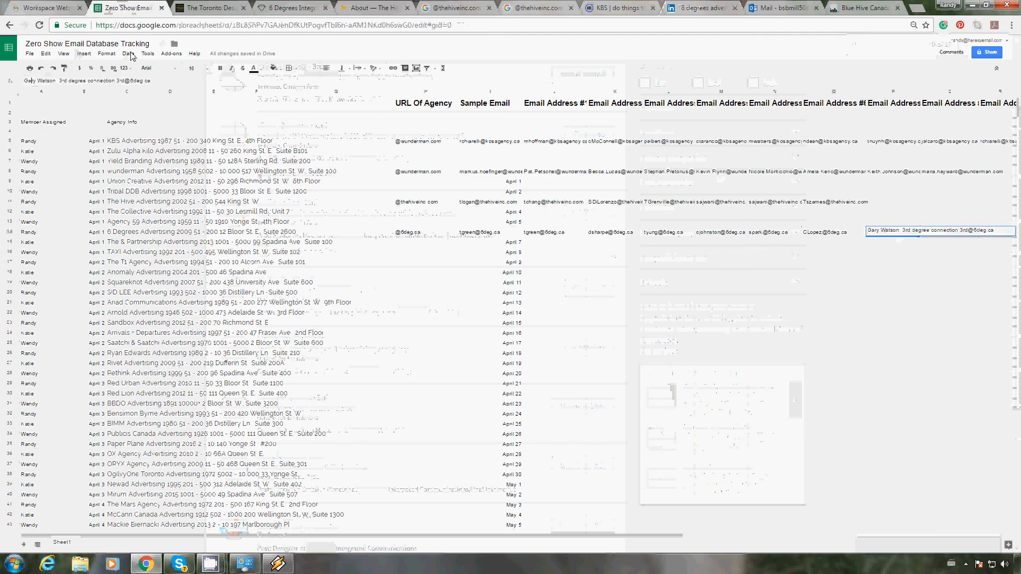
key("Delete")
key("Delete")
key("Delete")
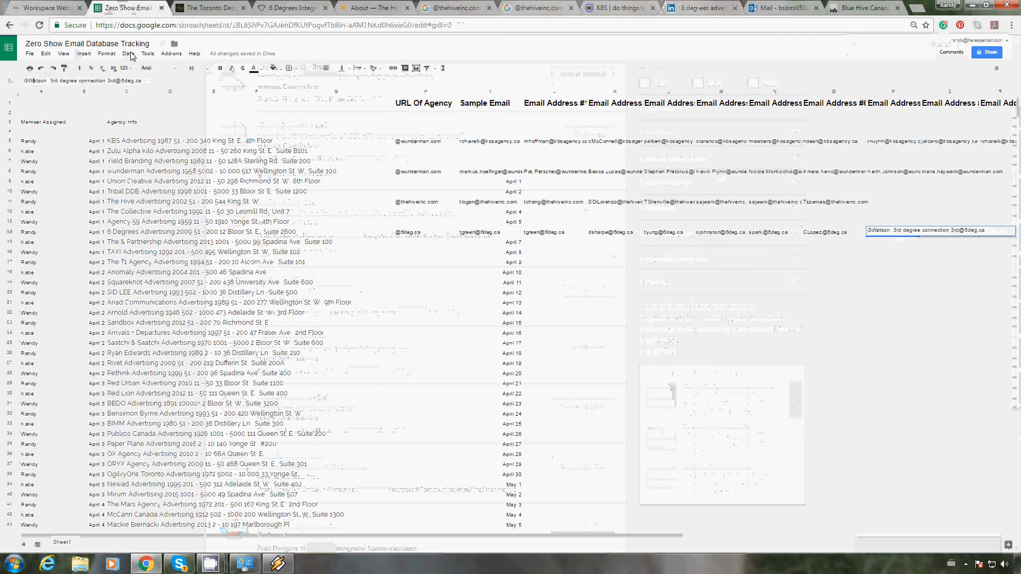
key("Right")
key("Right")
key("Right")
key("Right")
key("Delete")
key("Delete")
key("Delete")
key("Delete")
key("Delete")
key("Delete")
key("Delete")
key("Delete")
key("Delete")
key("Delete")
key("Delete")
key("Delete")
key("Delete")
key("Delete")
key("Delete")
key("Delete")
key("Delete")
key("Delete")
key("Delete")
key("Delete")
key("Delete")
key("Delete")
key("Delete")
key("Delete")
key("Delete")
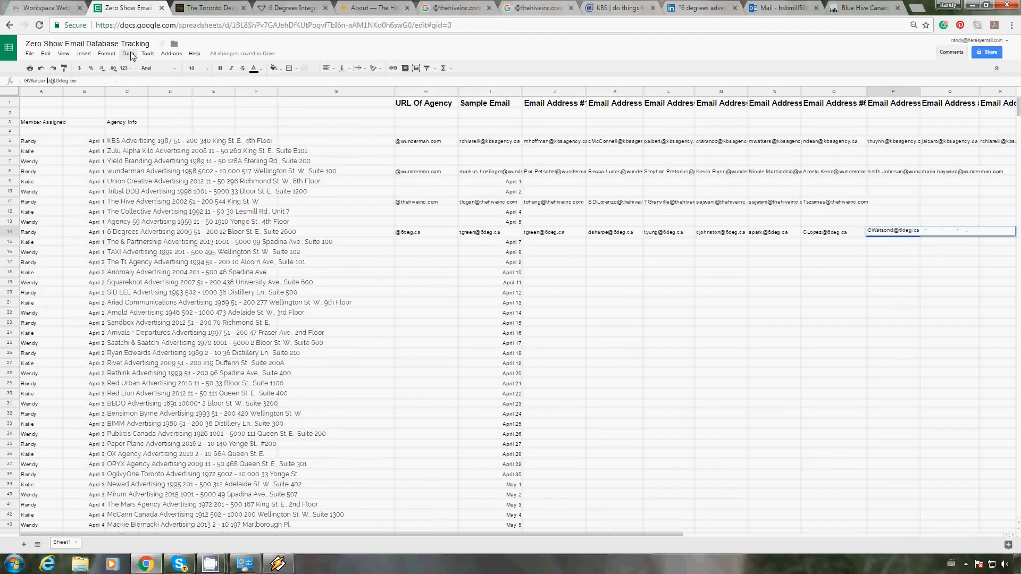
key("Return")
Step: Review 6 Degrees' row from its email addresses back to the agency info, and the agencies listed below it
key("Left")
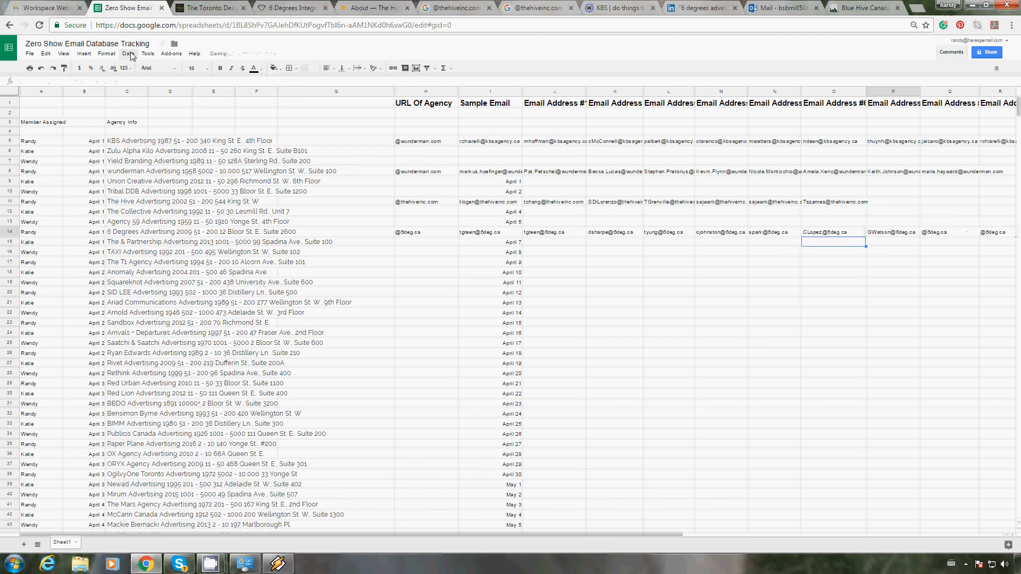
key("Up")
key("Left")
key("Left")
key("Left")
key("Left")
key("Left")
key("Left")
key("Left")
key("Left")
key("Right")
key("Right")
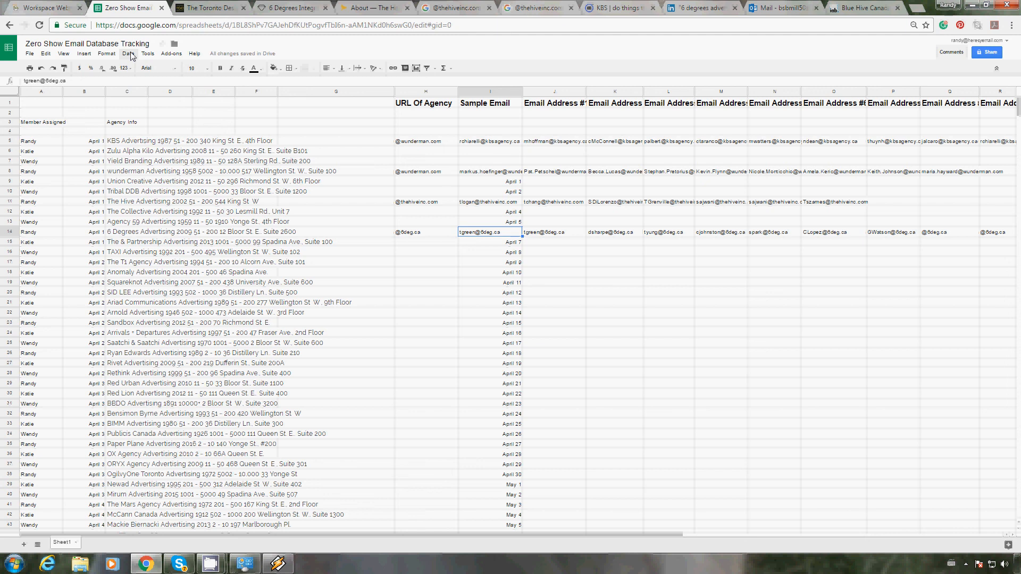
key("Left")
key("Left")
key("Left")
key("Left")
key("Left")
key("Left")
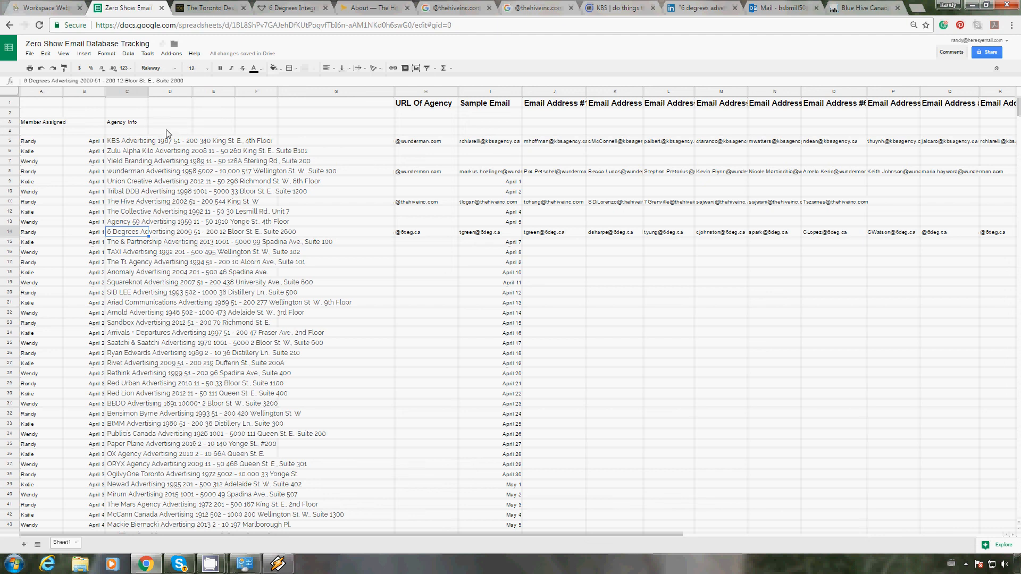
key("Down")
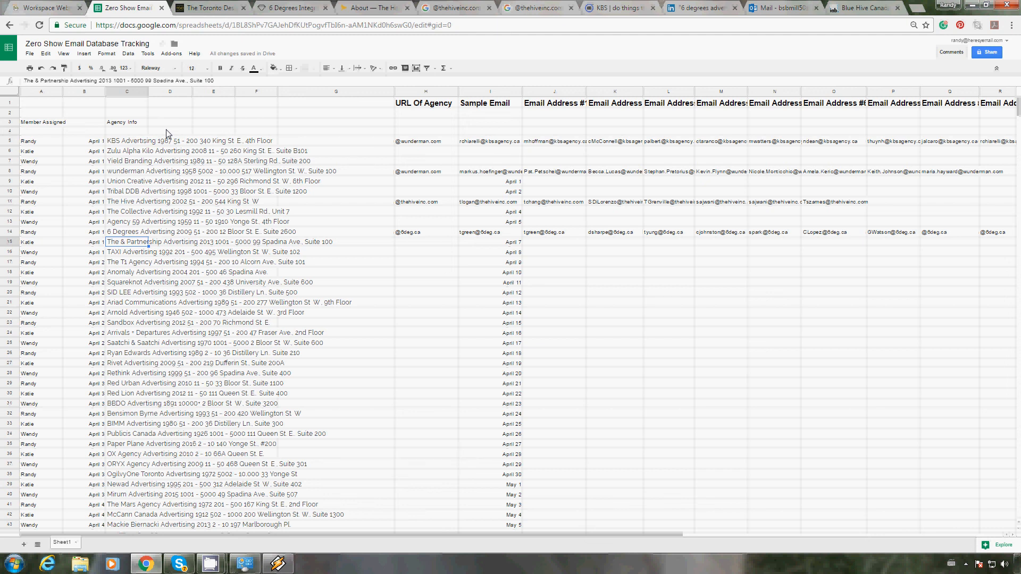
key("Down")
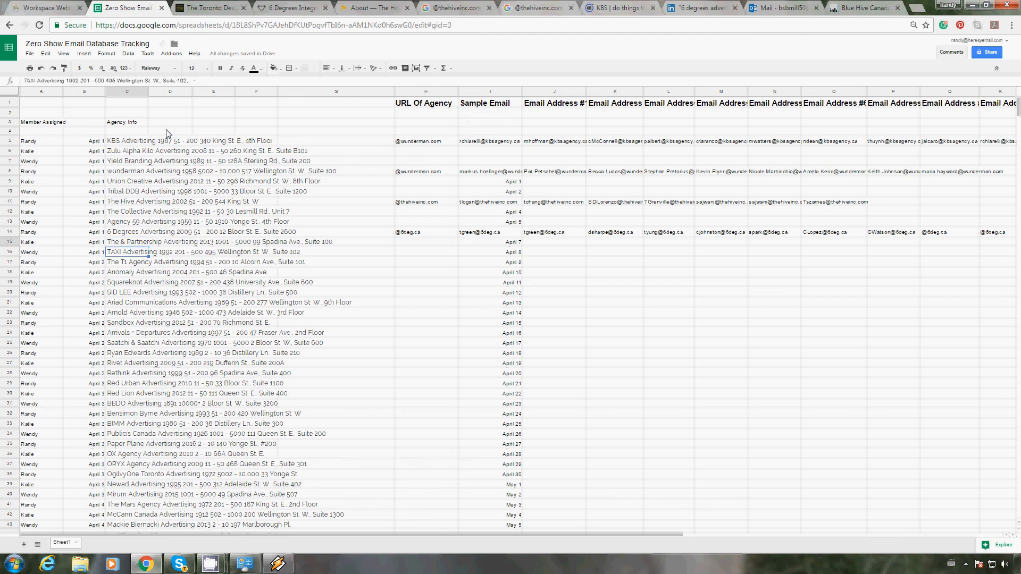